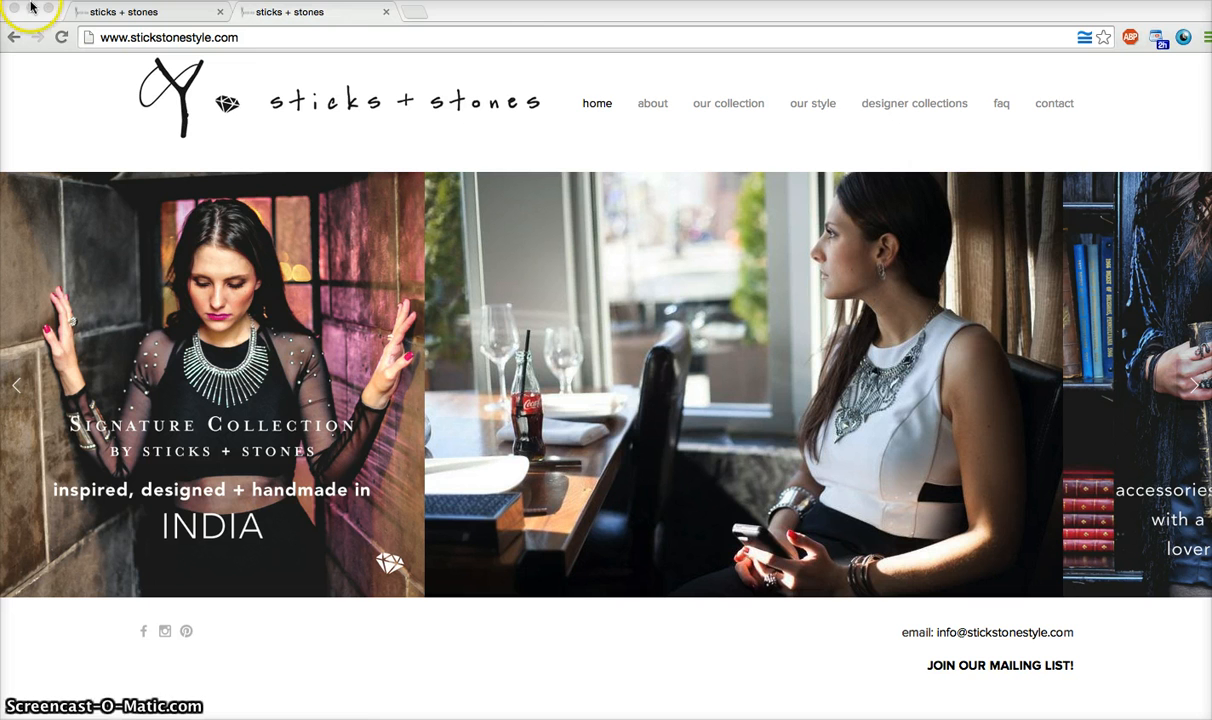
Step: Open the live site's about page and examine the navigation submenu under our collection
{"action": "left_click", "coordinate": [651, 106]}
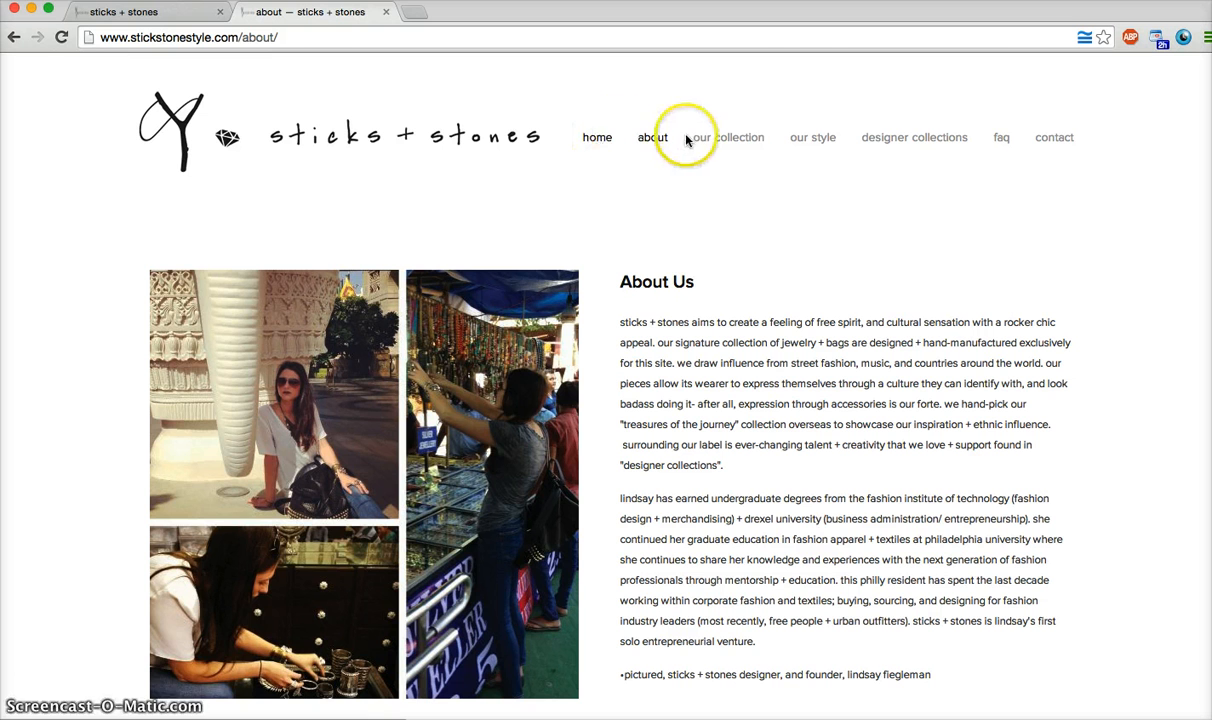
{"action": "mouse_move", "coordinate": [720, 145]}
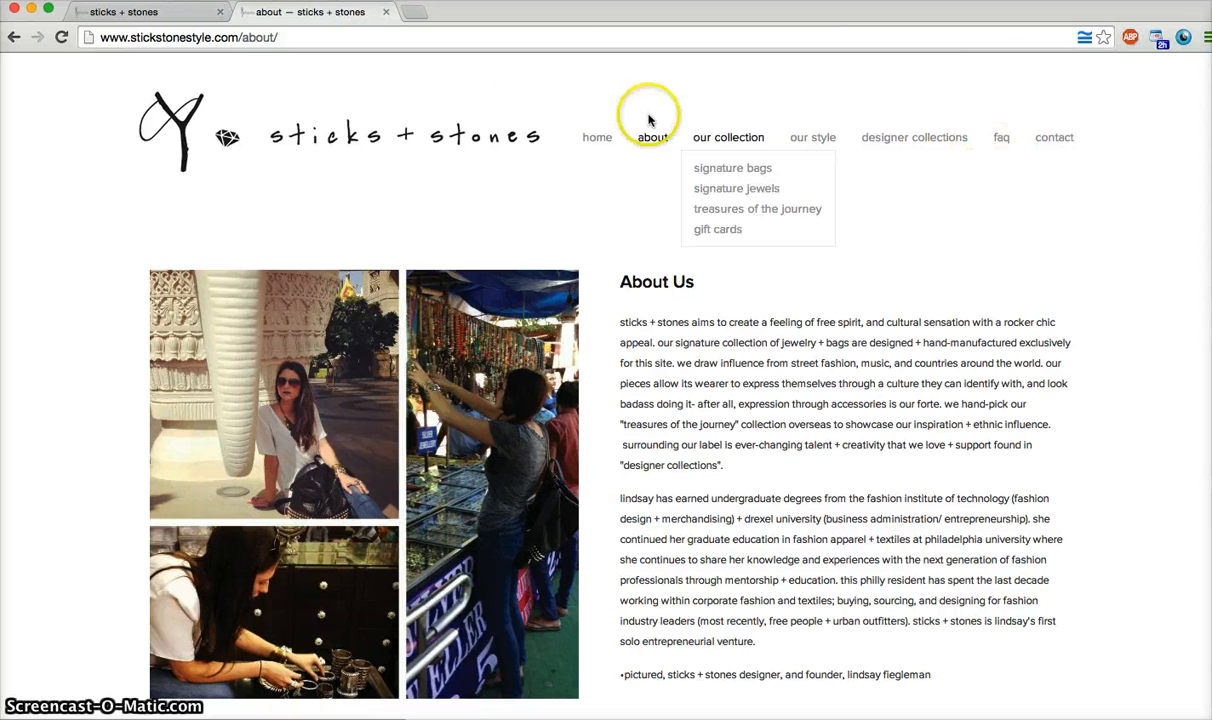
Step: Switch to the Squarespace editor and open the main navigation page list from the site's navigation block
{"action": "left_click", "coordinate": [122, 13]}
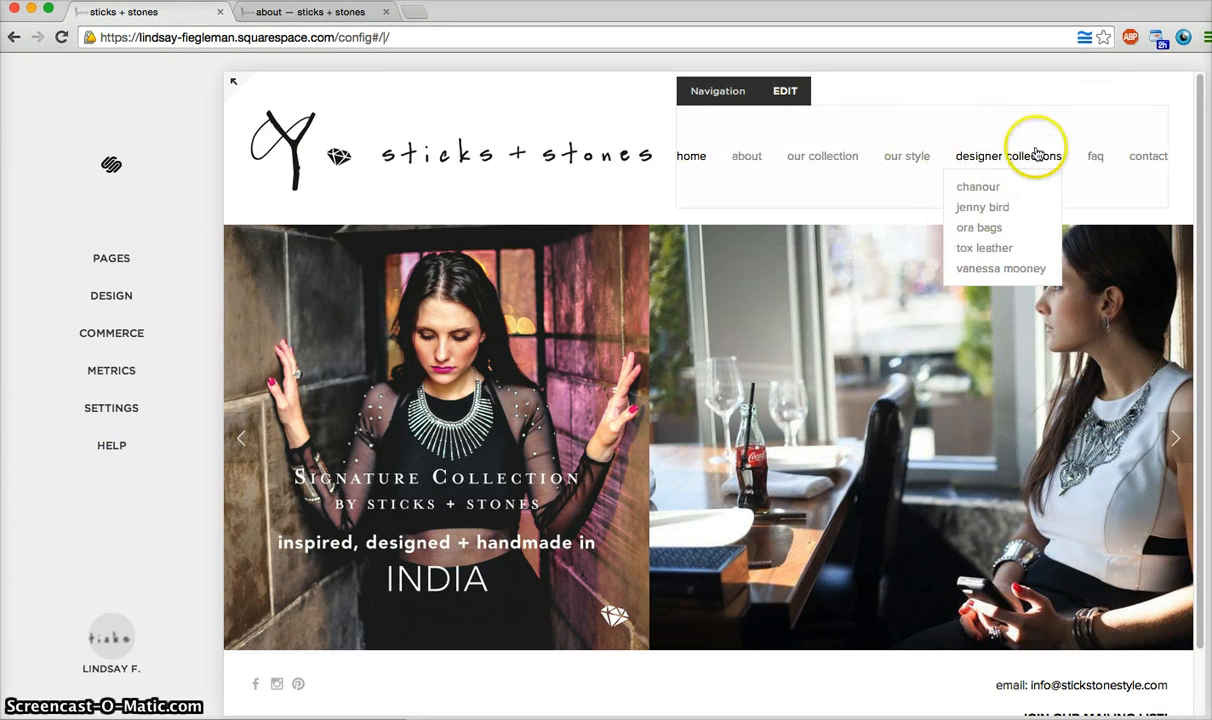
{"action": "left_click", "coordinate": [785, 93]}
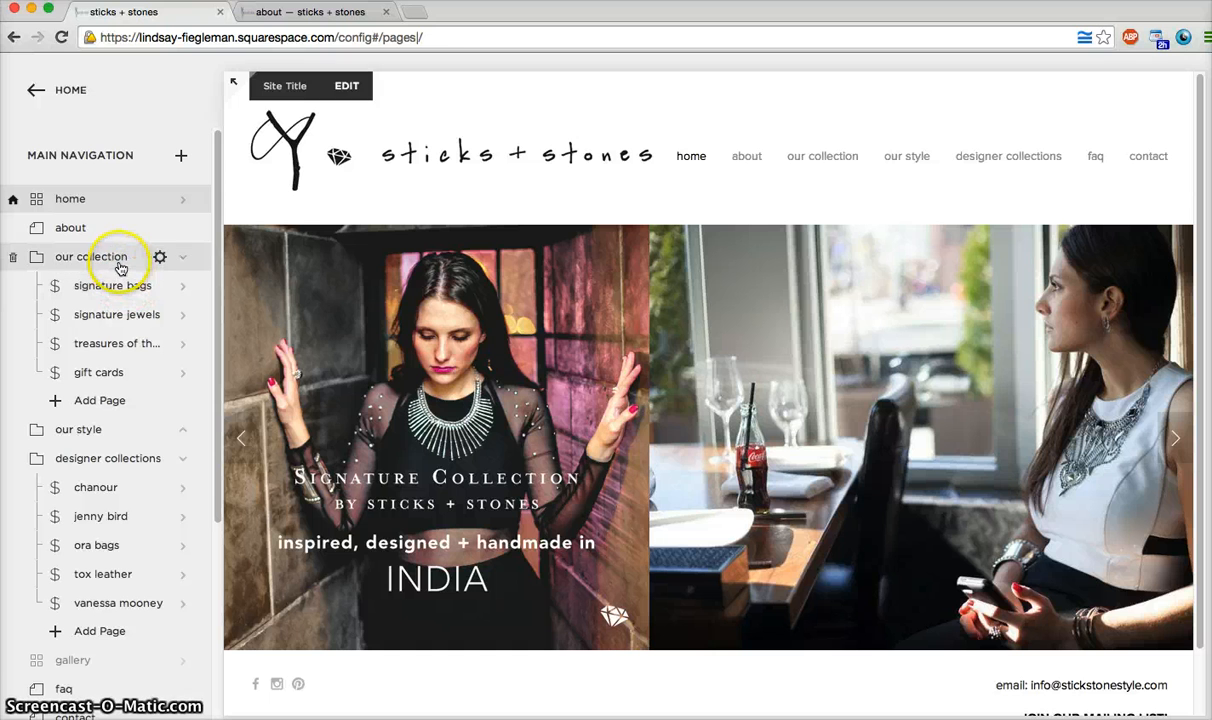
{"action": "left_click", "coordinate": [93, 199]}
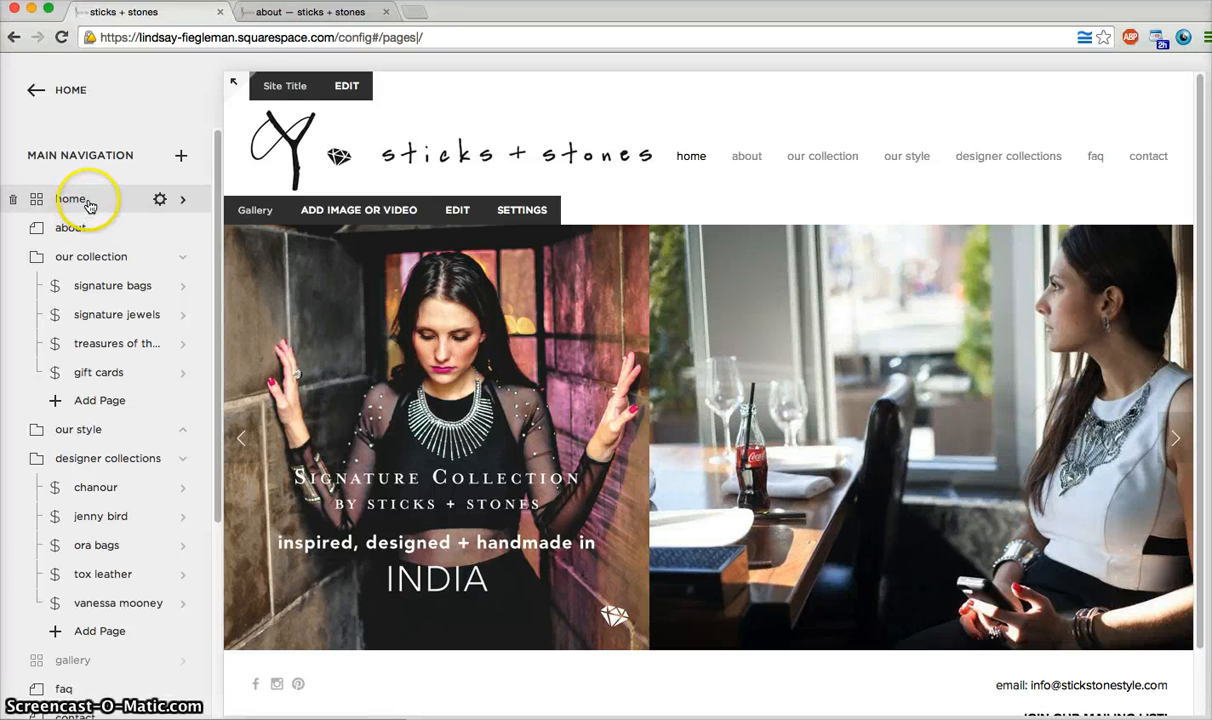
Step: Add a new page named "example" to the main navigation
{"action": "left_click", "coordinate": [181, 158]}
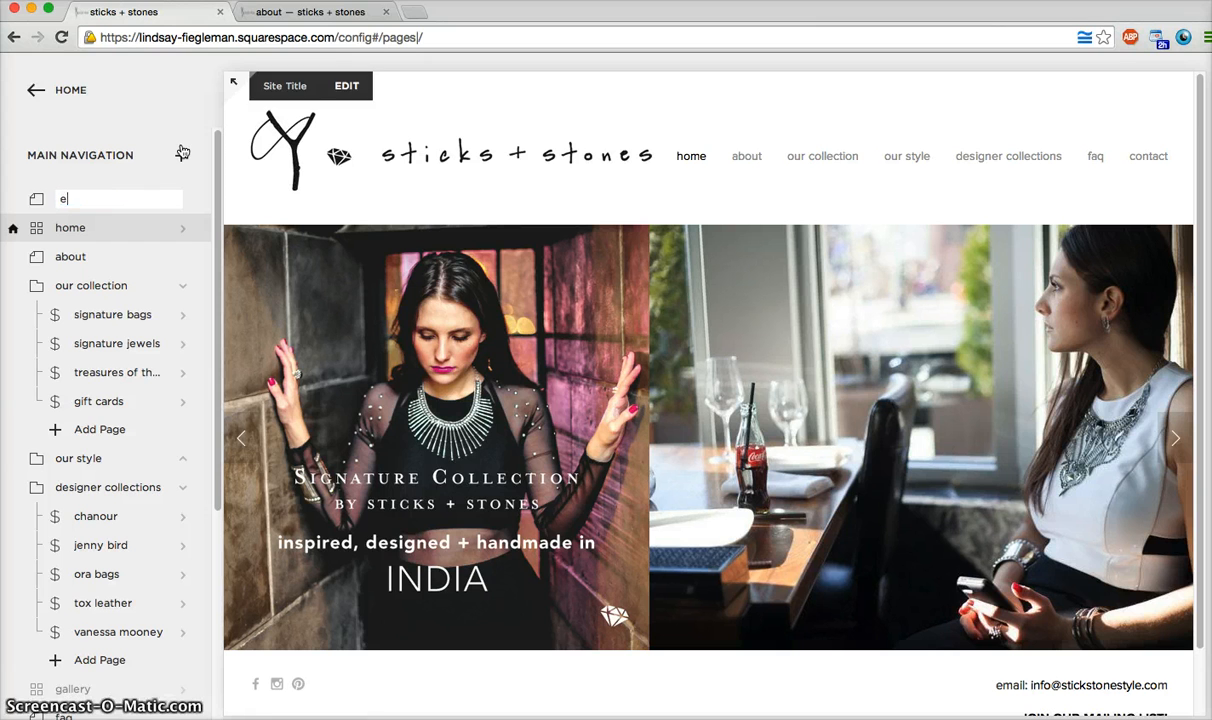
{"action": "type", "text": "xample"}
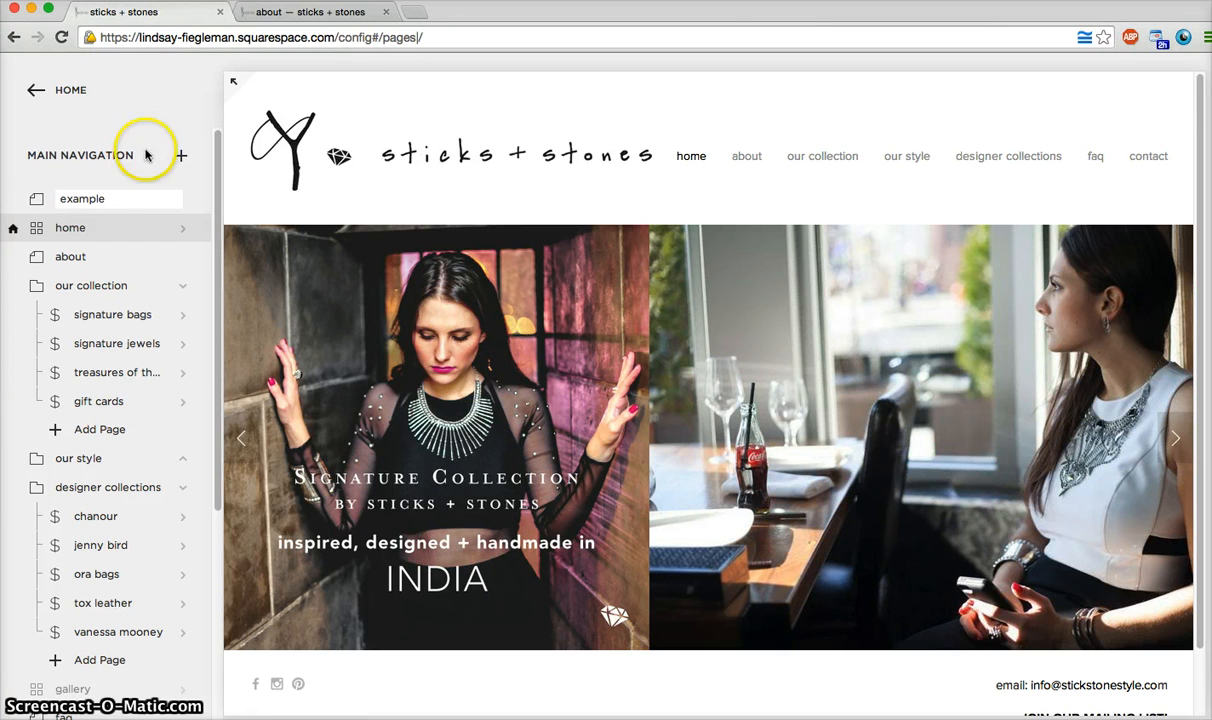
{"action": "left_click", "coordinate": [74, 179]}
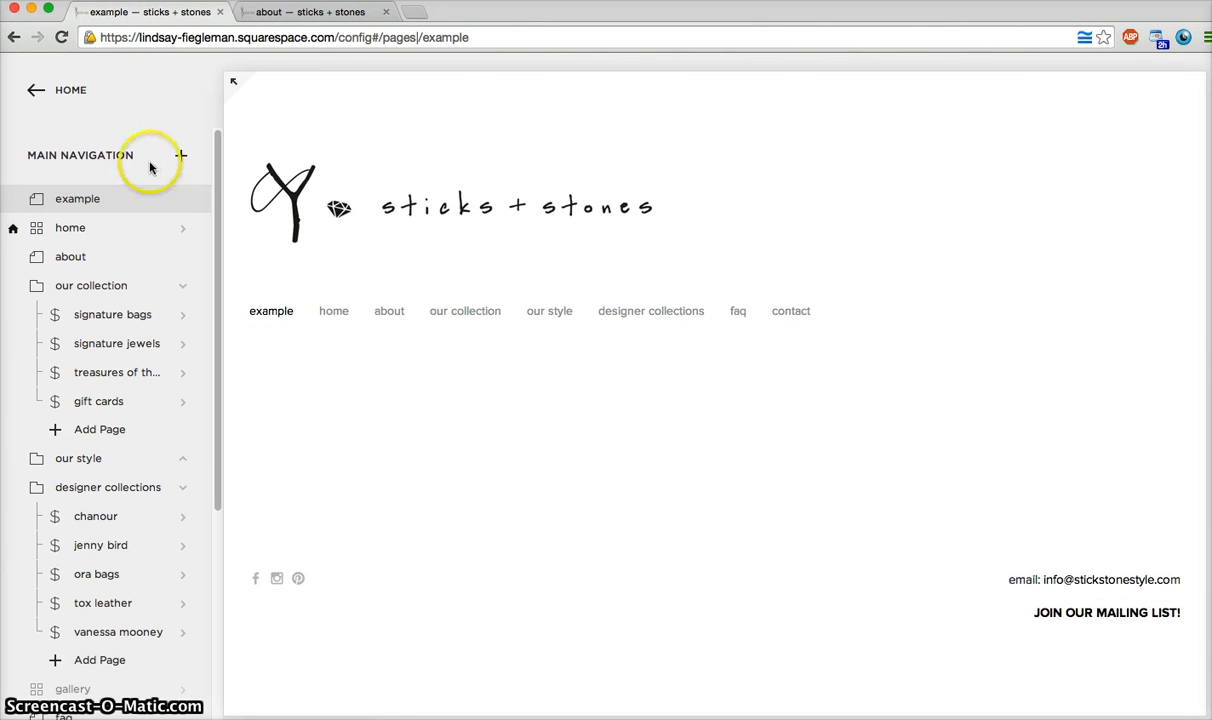
Step: Switch to the live site, reload it and open its home page to examine the navigation menu
{"action": "left_click", "coordinate": [303, 12]}
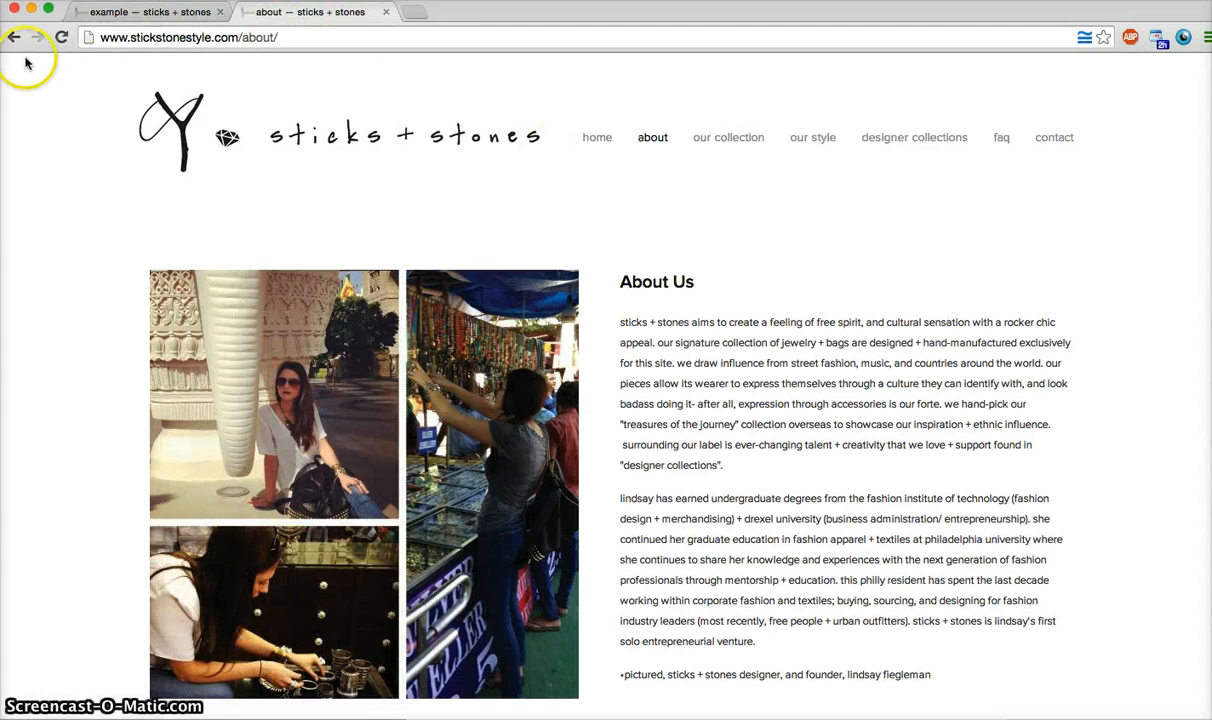
{"action": "left_click", "coordinate": [63, 38]}
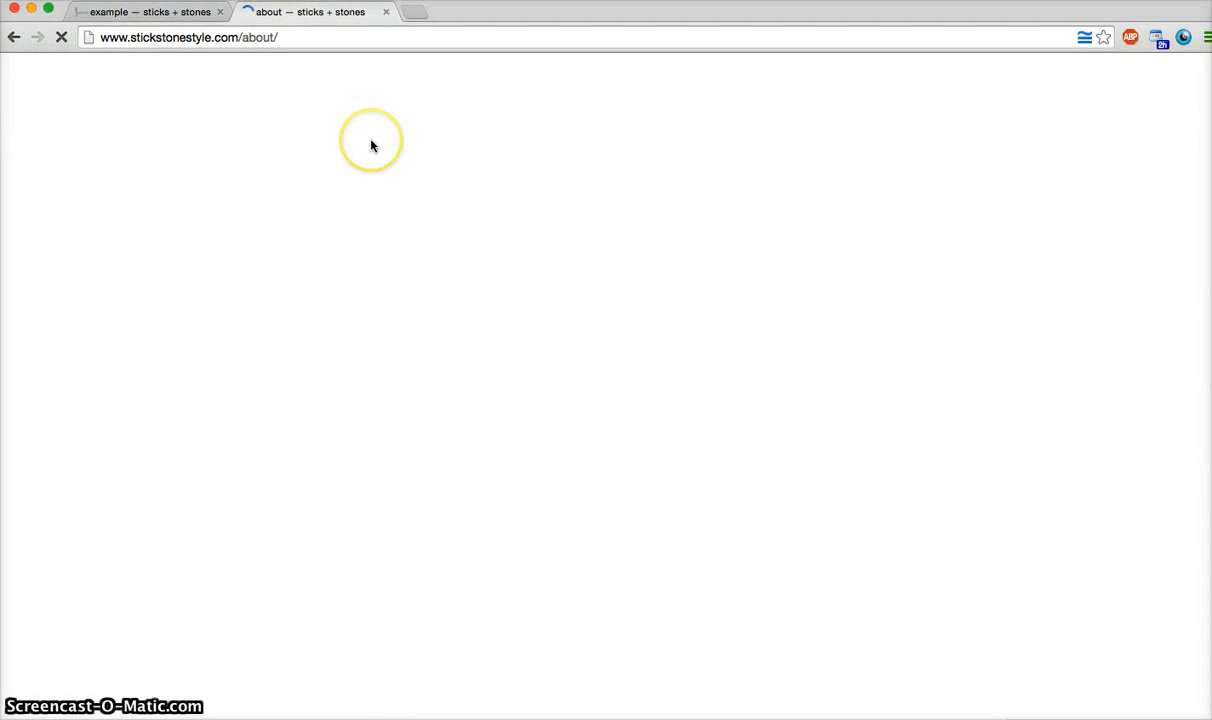
{"action": "left_click", "coordinate": [371, 141]}
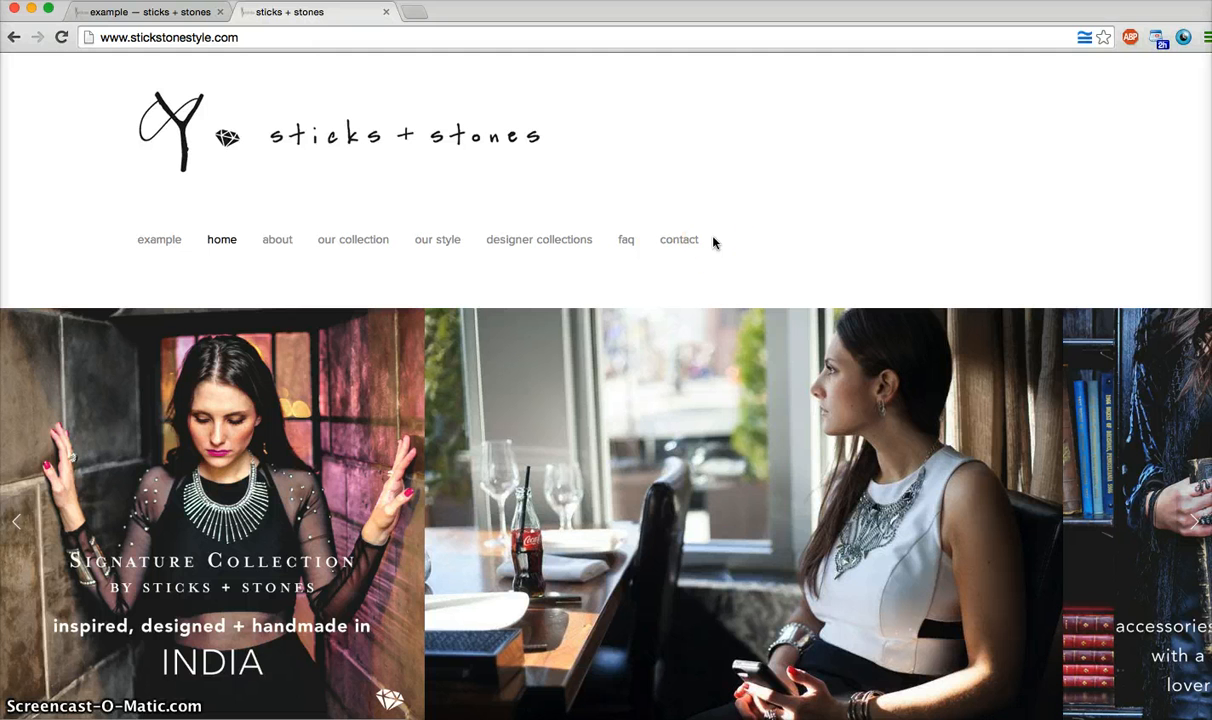
Step: Return to the Squarespace editor and move the example page to directly below the our style folder
{"action": "left_click", "coordinate": [146, 8]}
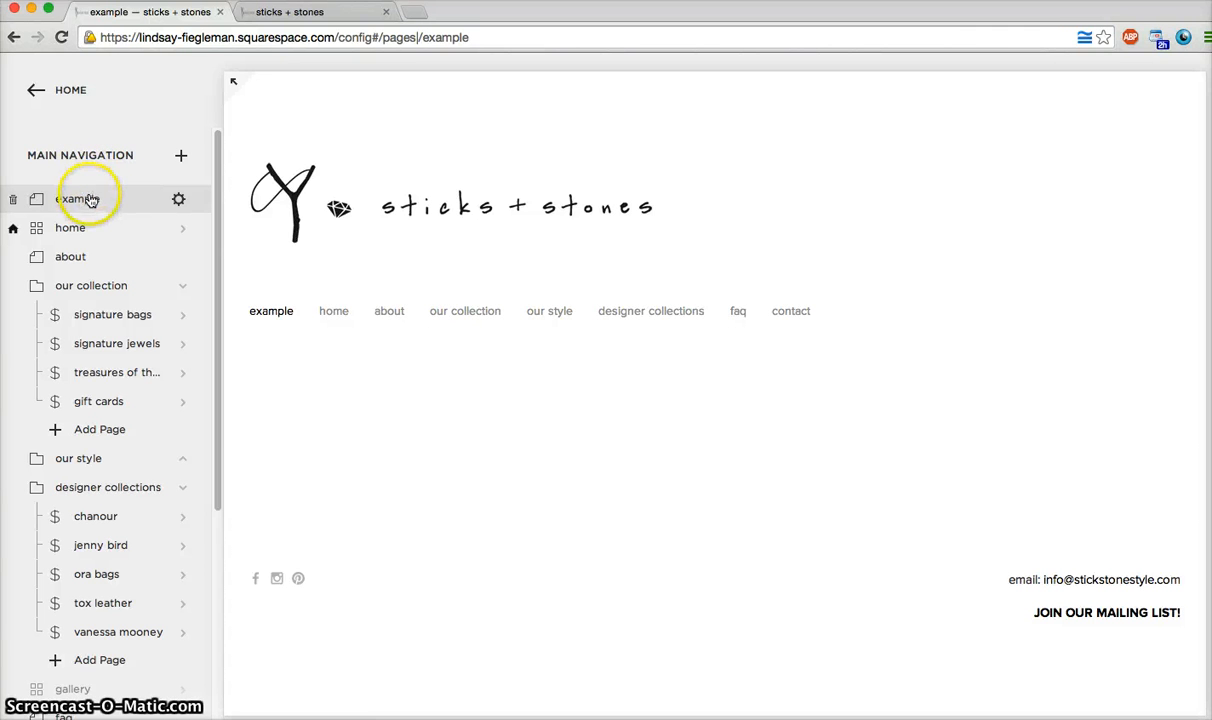
{"action": "scroll", "coordinate": [88, 190], "scroll_direction": "down", "scroll_amount": 1}
{"action": "scroll", "coordinate": [87, 182], "scroll_direction": "down", "scroll_amount": 2}
{"action": "scroll", "coordinate": [94, 149], "scroll_direction": "up", "scroll_amount": 1}
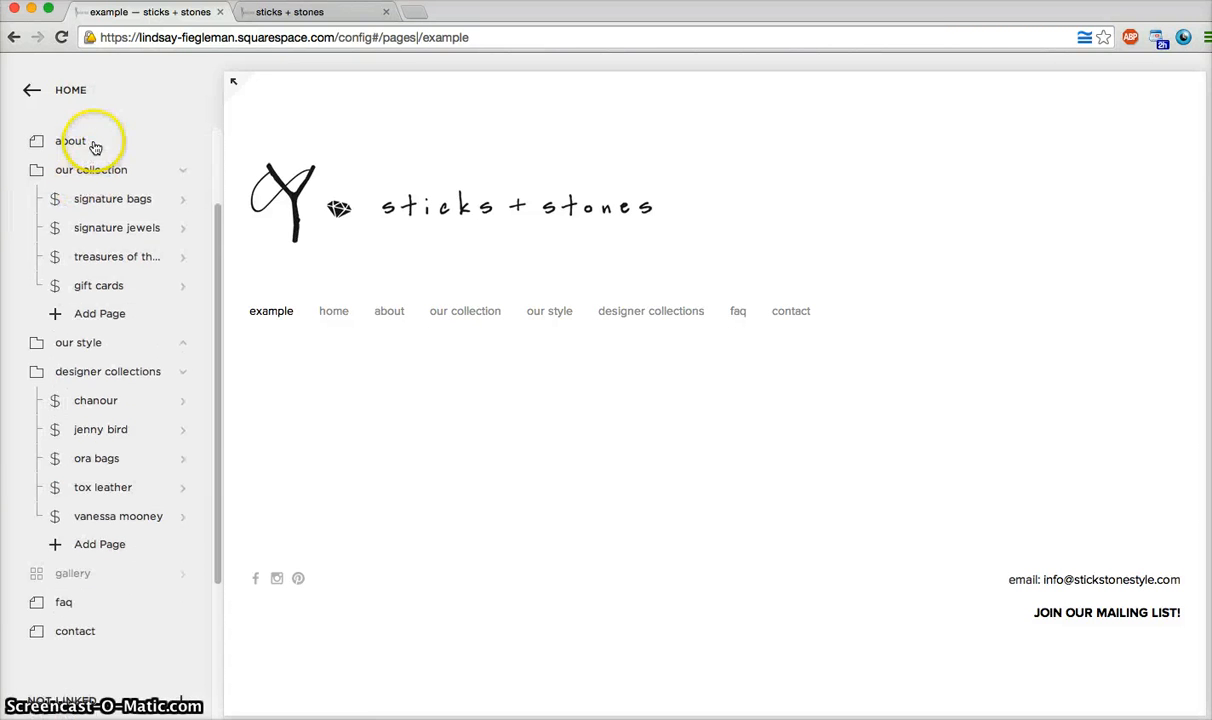
{"action": "scroll", "coordinate": [85, 154], "scroll_direction": "up", "scroll_amount": 1}
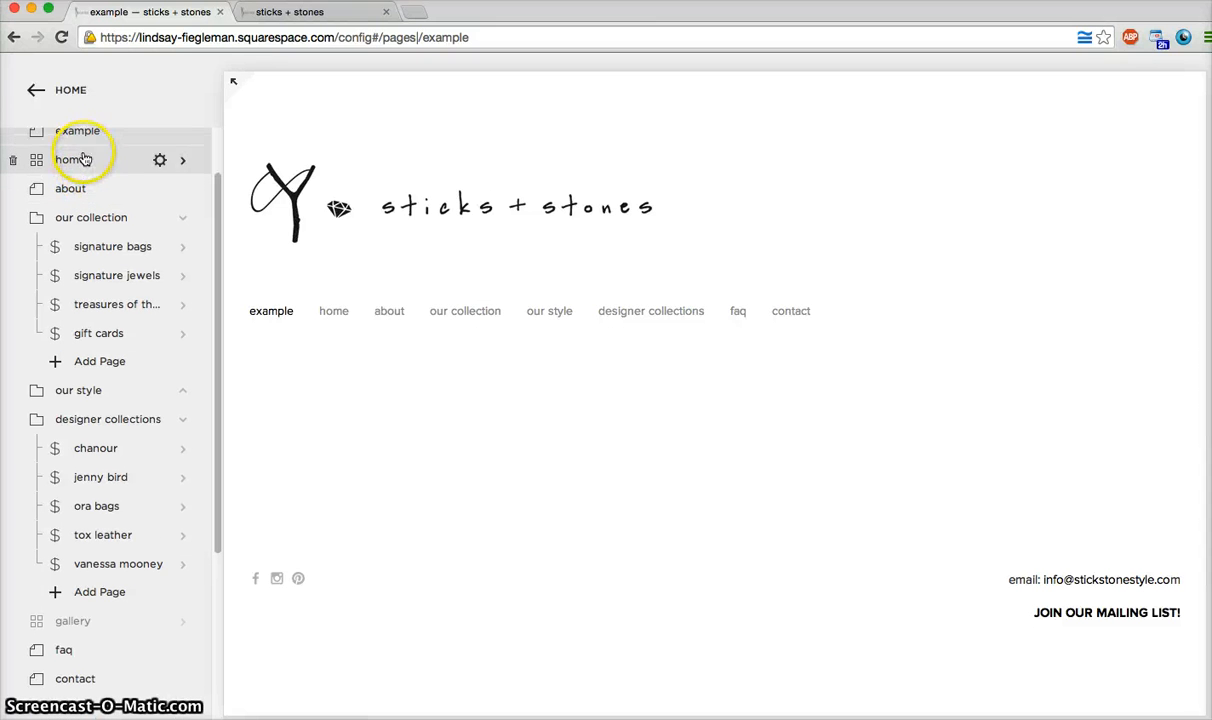
{"action": "left_click_drag", "start_coordinate": [81, 141], "coordinate": [116, 352]}
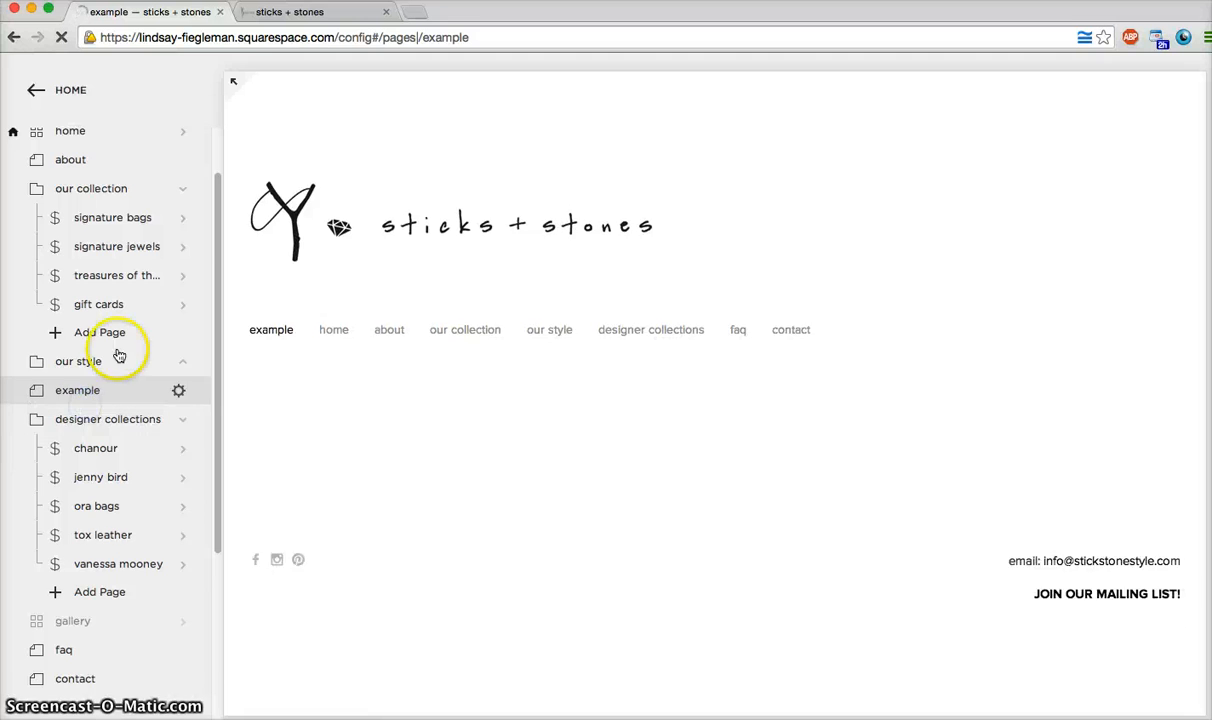
Step: Move the example page to the end of the main navigation, below contact
{"action": "scroll", "coordinate": [116, 346], "scroll_direction": "down", "scroll_amount": 1}
{"action": "scroll", "coordinate": [112, 312], "scroll_direction": "down", "scroll_amount": 1}
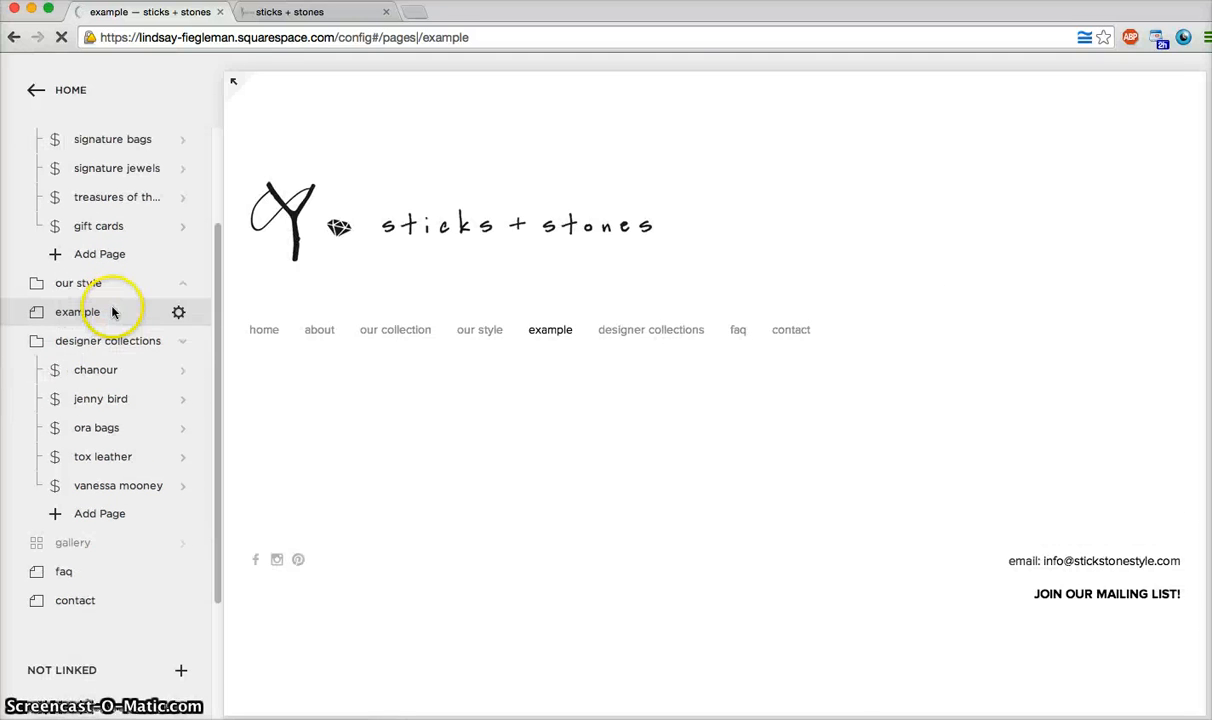
{"action": "left_click", "coordinate": [85, 312]}
{"action": "left_click_drag", "start_coordinate": [85, 312], "coordinate": [90, 604]}
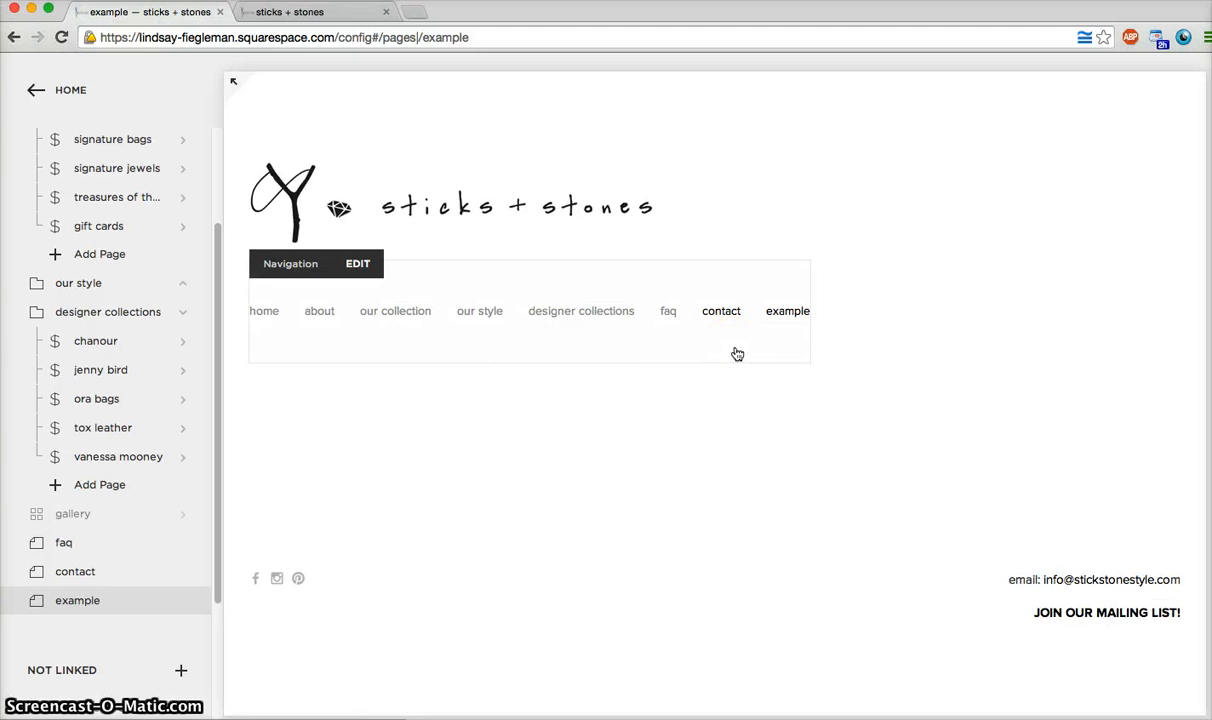
Step: View the example page's settings without saving, and delete the example page from the main navigation
{"action": "left_click", "coordinate": [601, 341]}
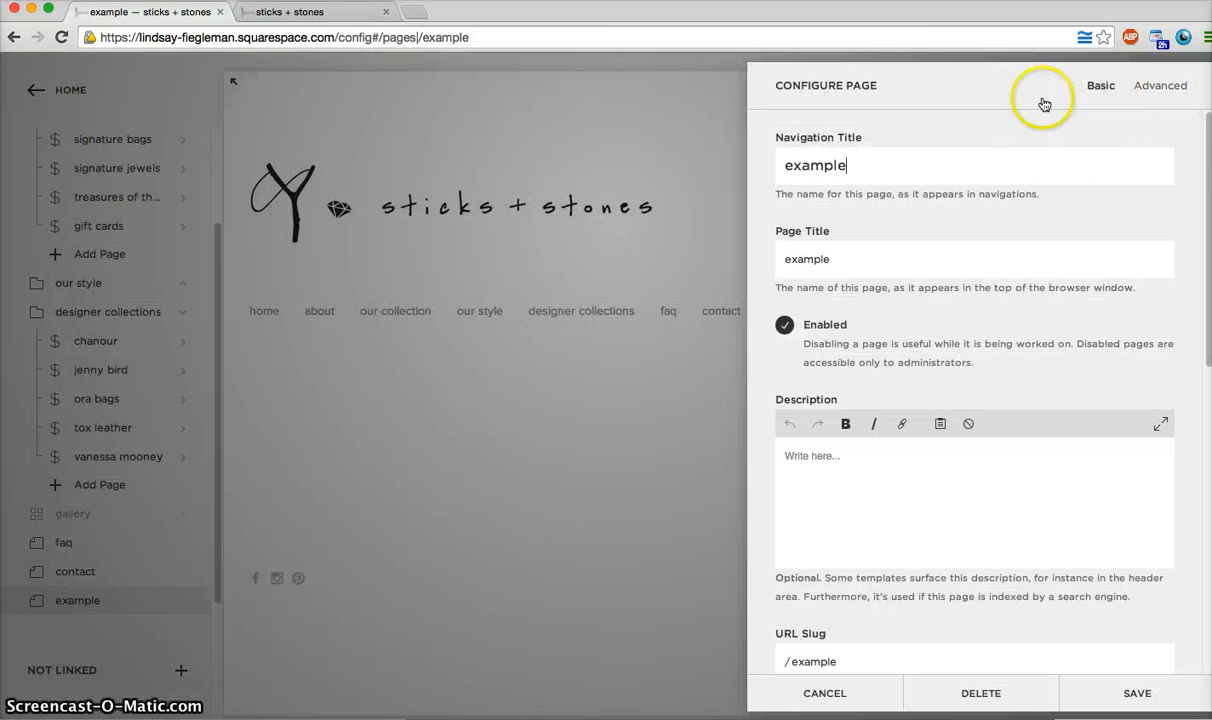
{"action": "left_click", "coordinate": [530, 400]}
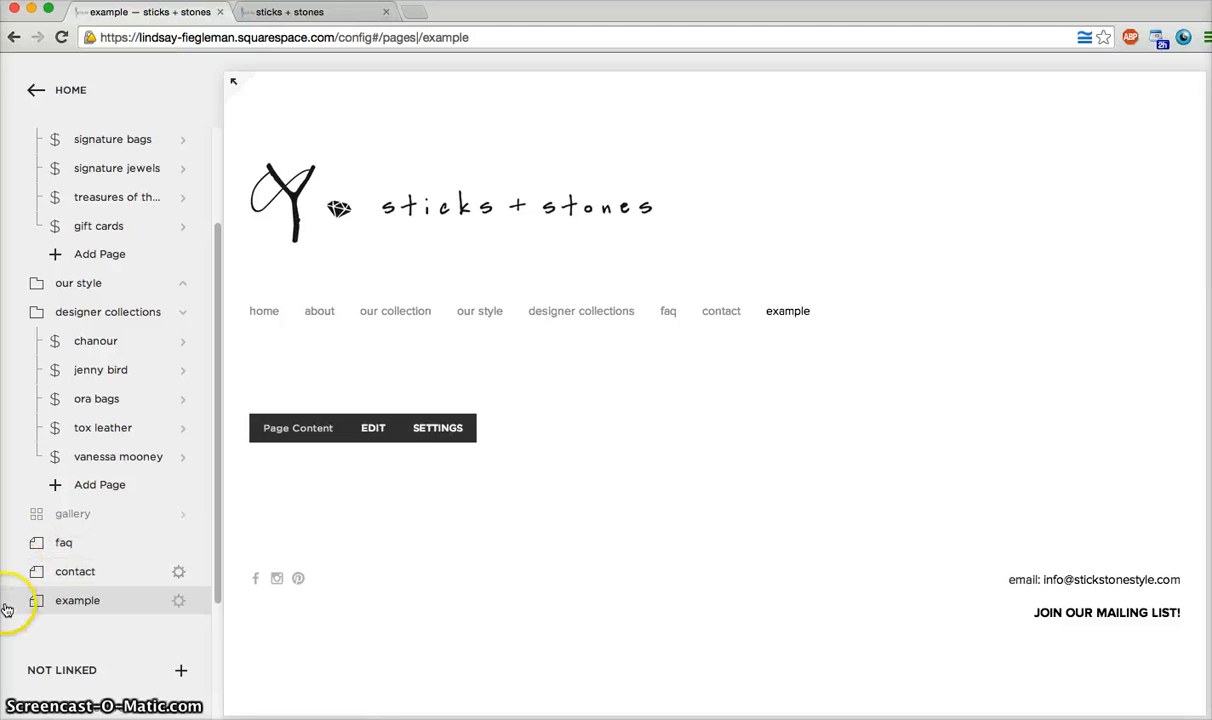
{"action": "left_click", "coordinate": [13, 604]}
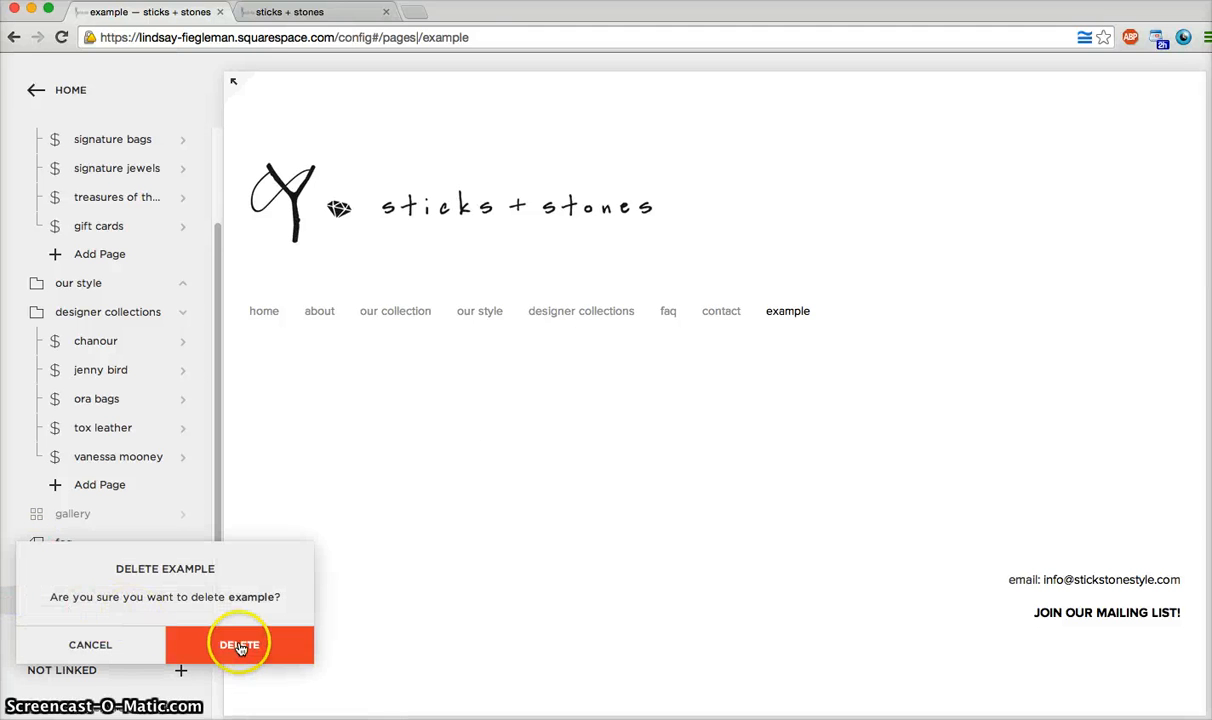
{"action": "left_click", "coordinate": [240, 646]}
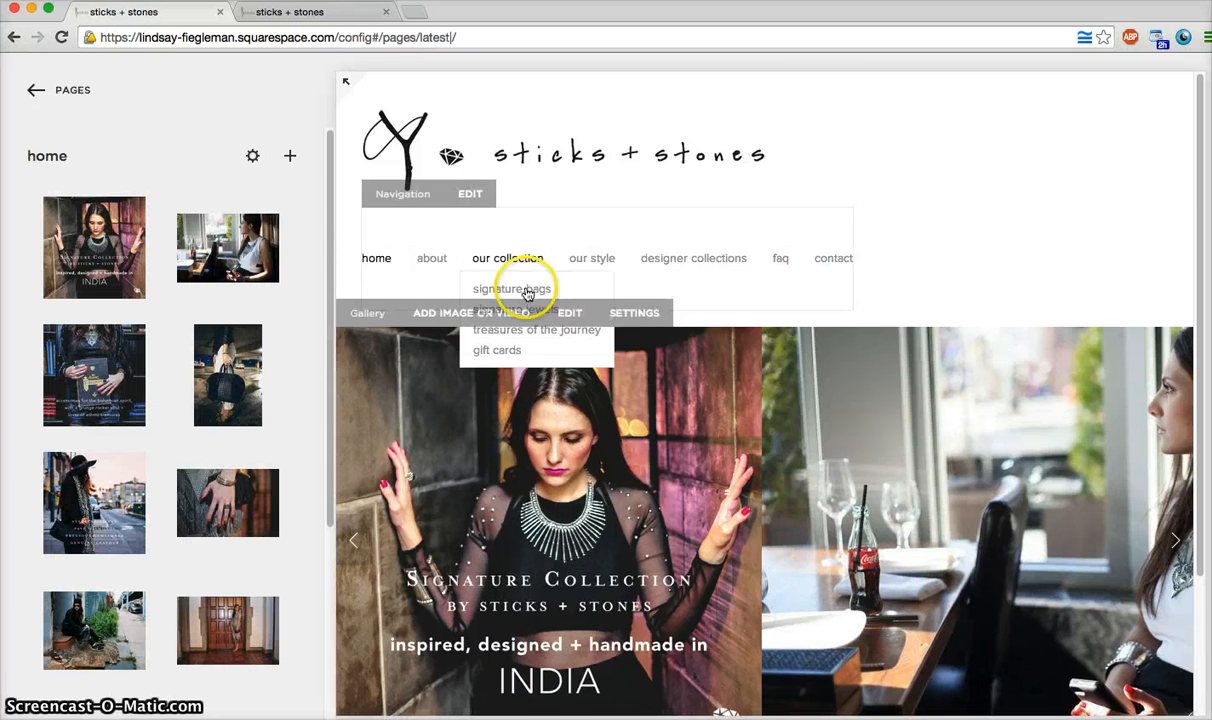
Step: Return to the page list and collapse the our collection and designer collections folders
{"action": "left_click", "coordinate": [84, 98]}
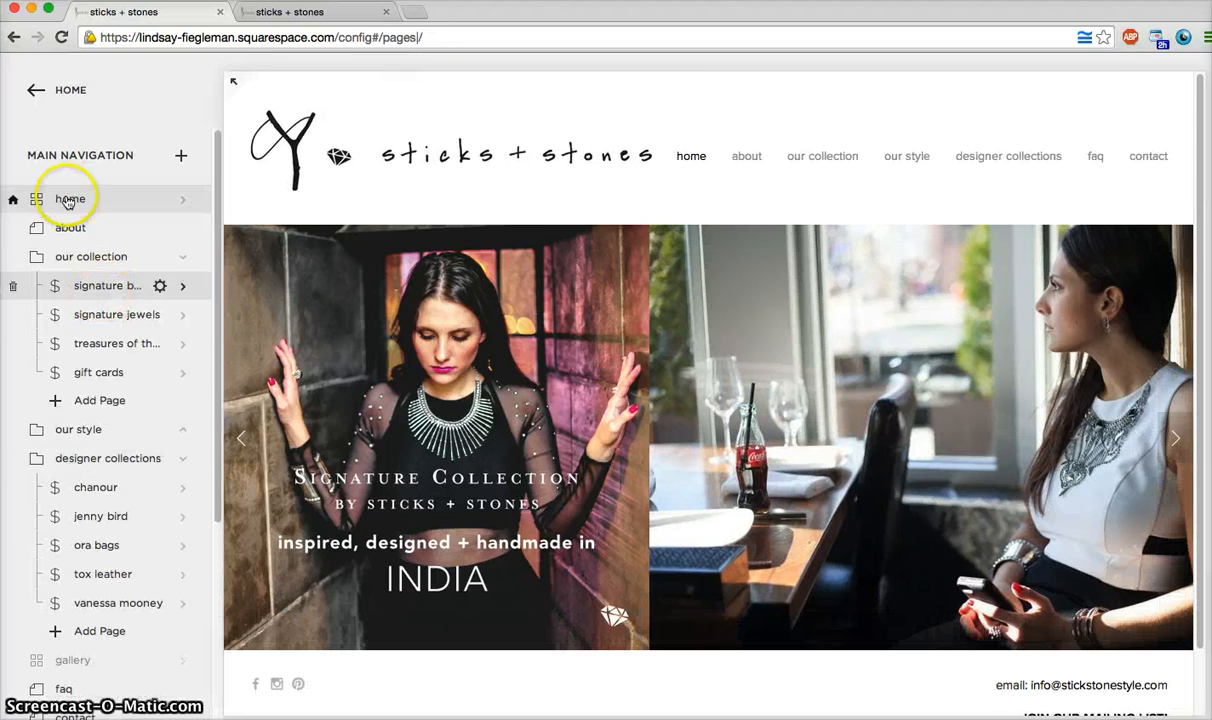
{"action": "left_click", "coordinate": [188, 257]}
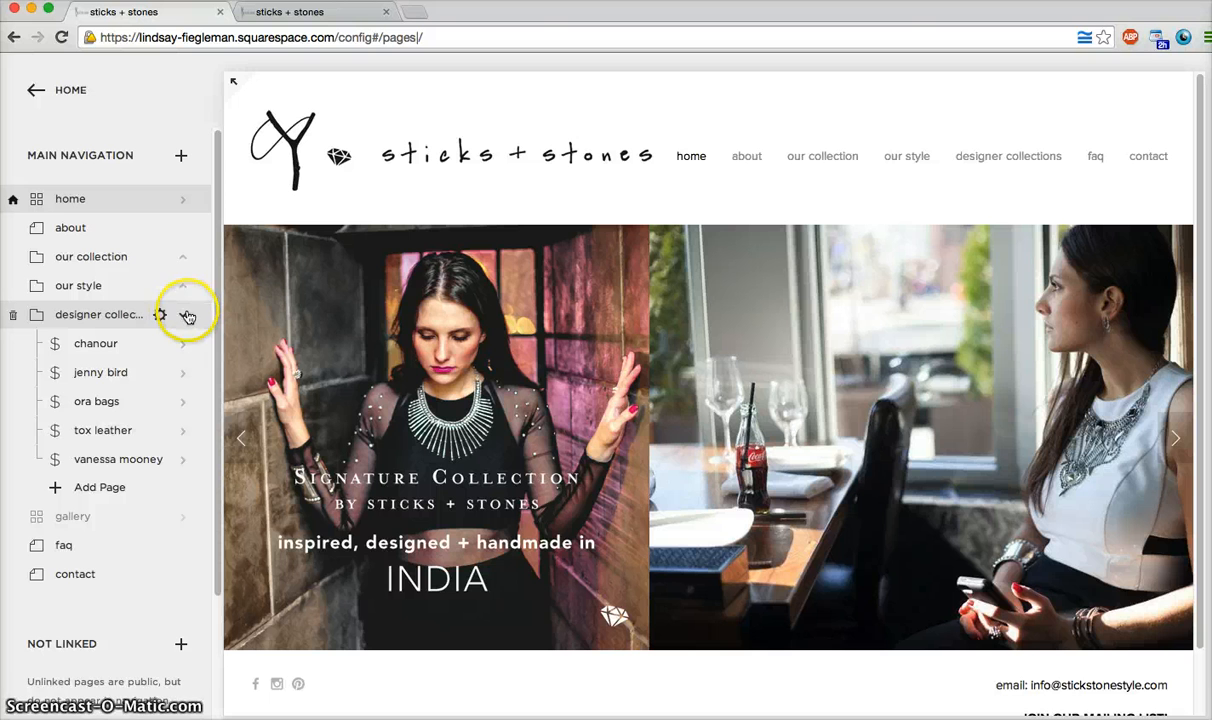
{"action": "left_click", "coordinate": [187, 316]}
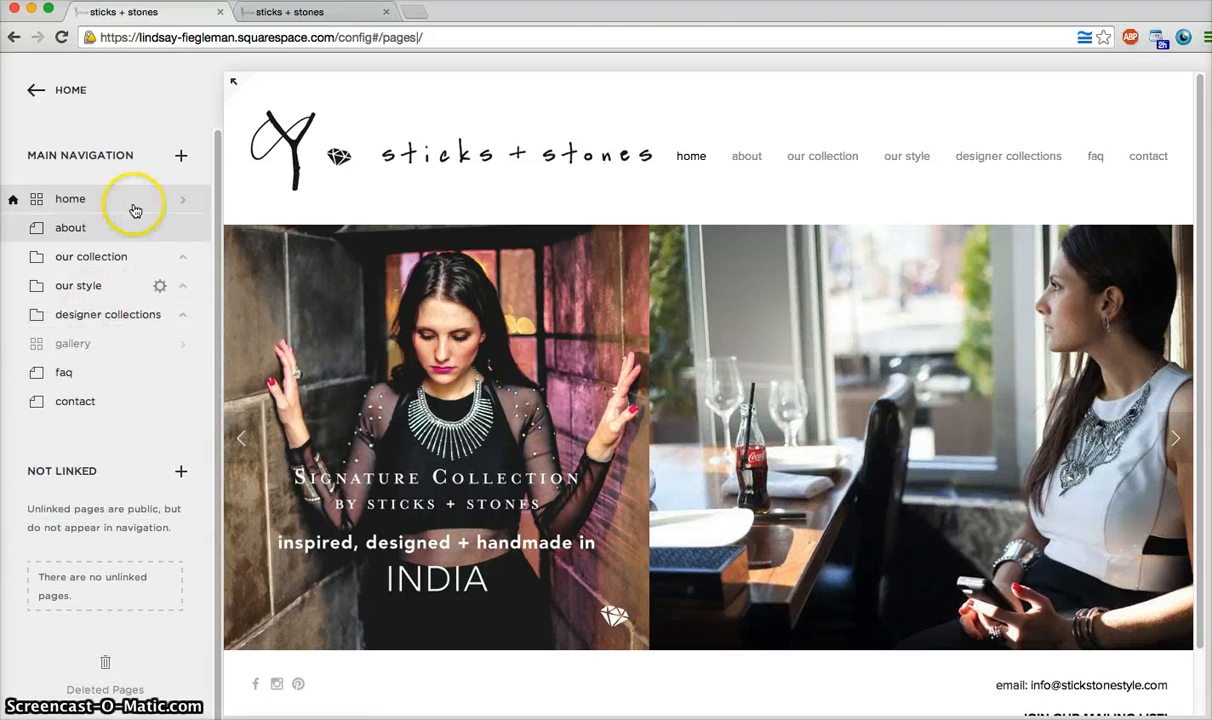
Step: Expand the our collection folder, add a standard page named "example" inside it and check that folder's submenu in the preview
{"action": "left_click", "coordinate": [182, 258]}
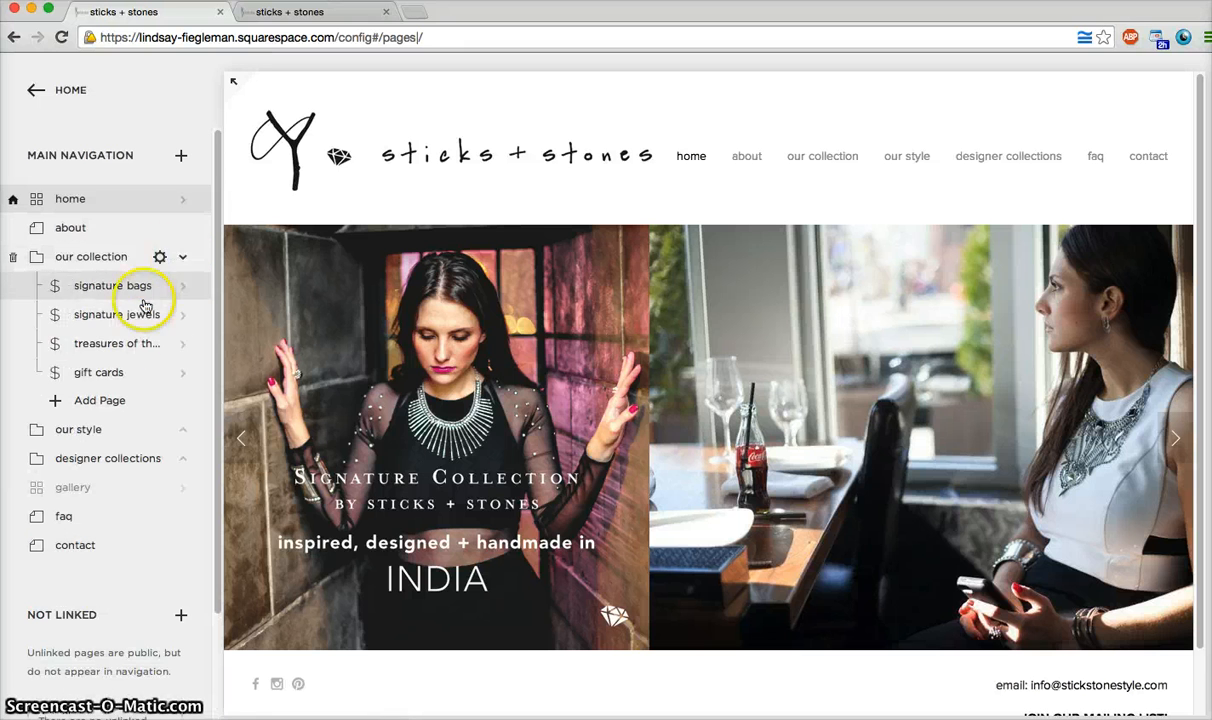
{"action": "left_click", "coordinate": [102, 402]}
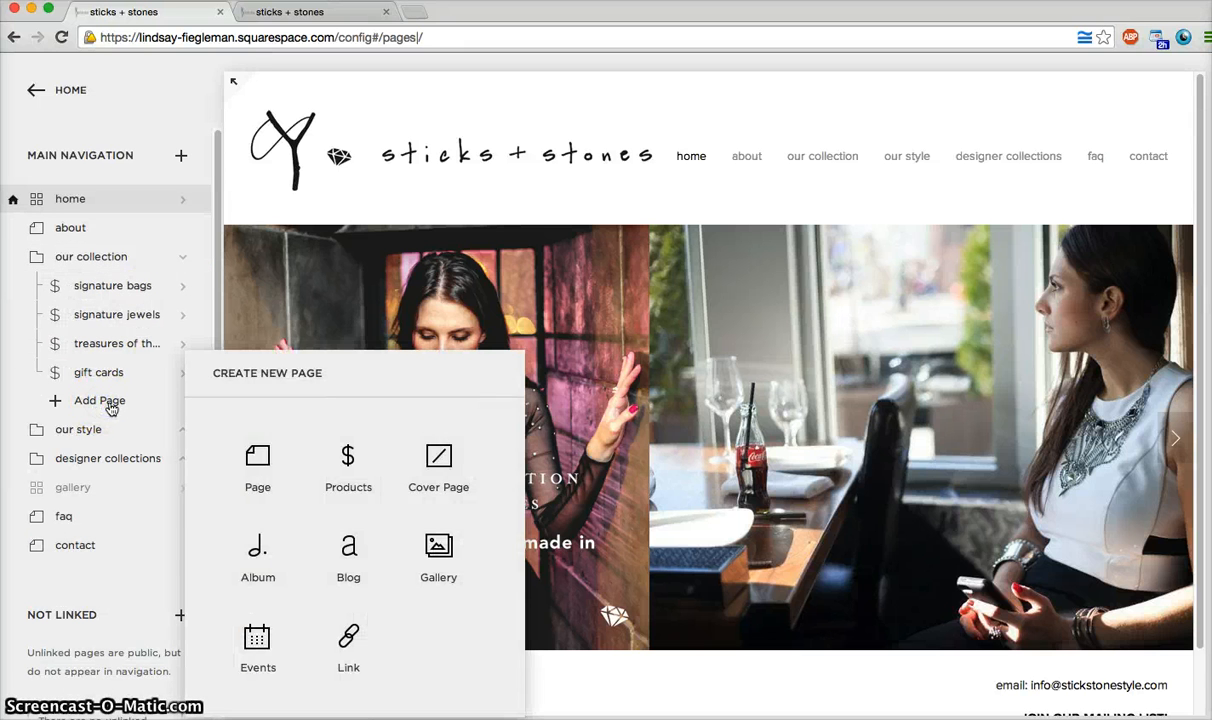
{"action": "left_click", "coordinate": [260, 462]}
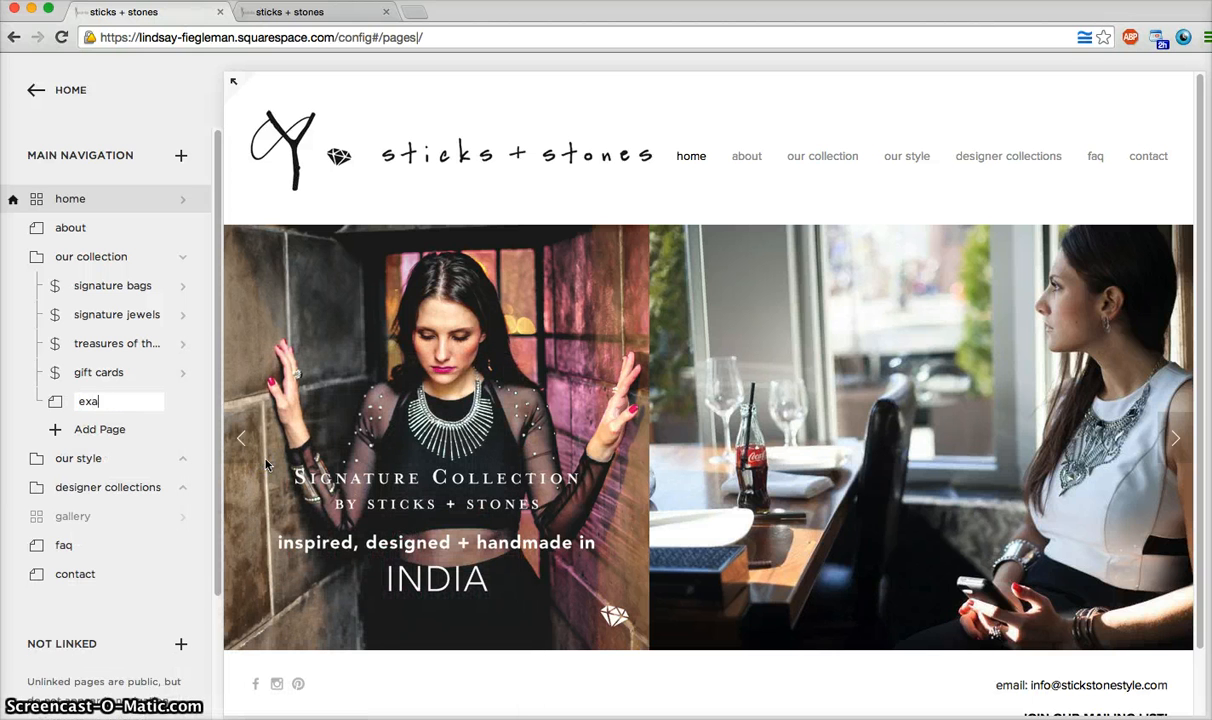
{"action": "type", "text": "example"}
{"action": "key", "text": "Return"}
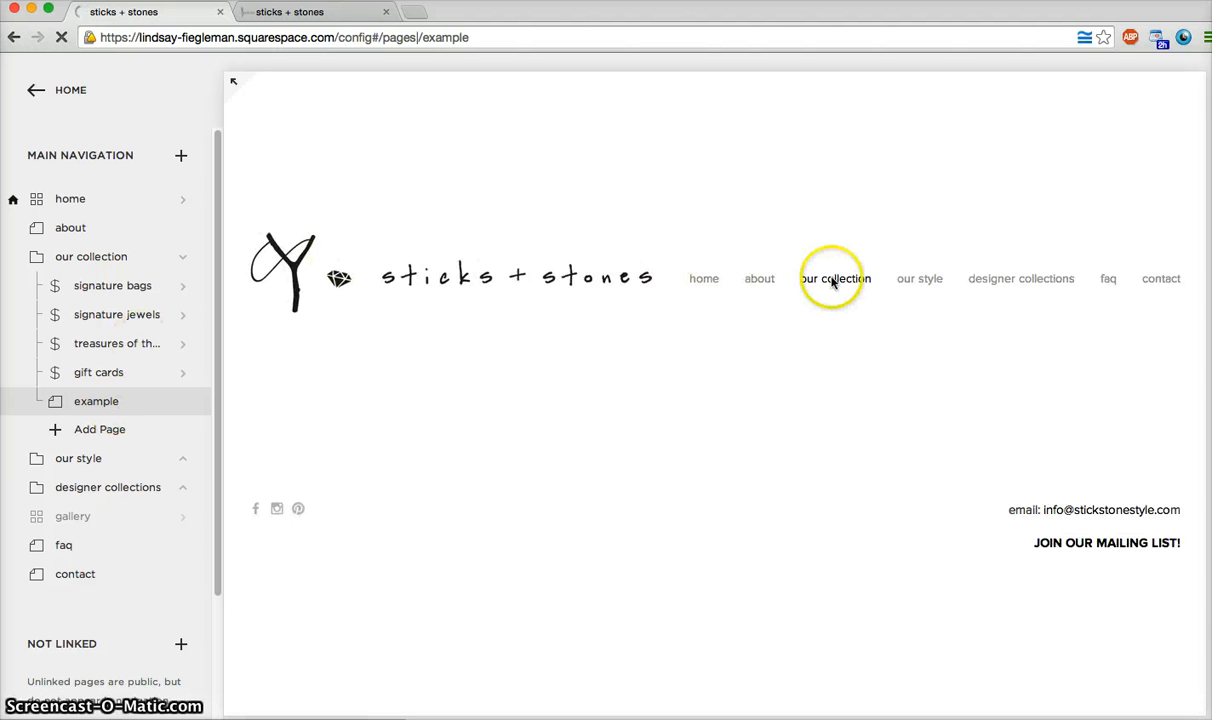
{"action": "mouse_move", "coordinate": [833, 282]}
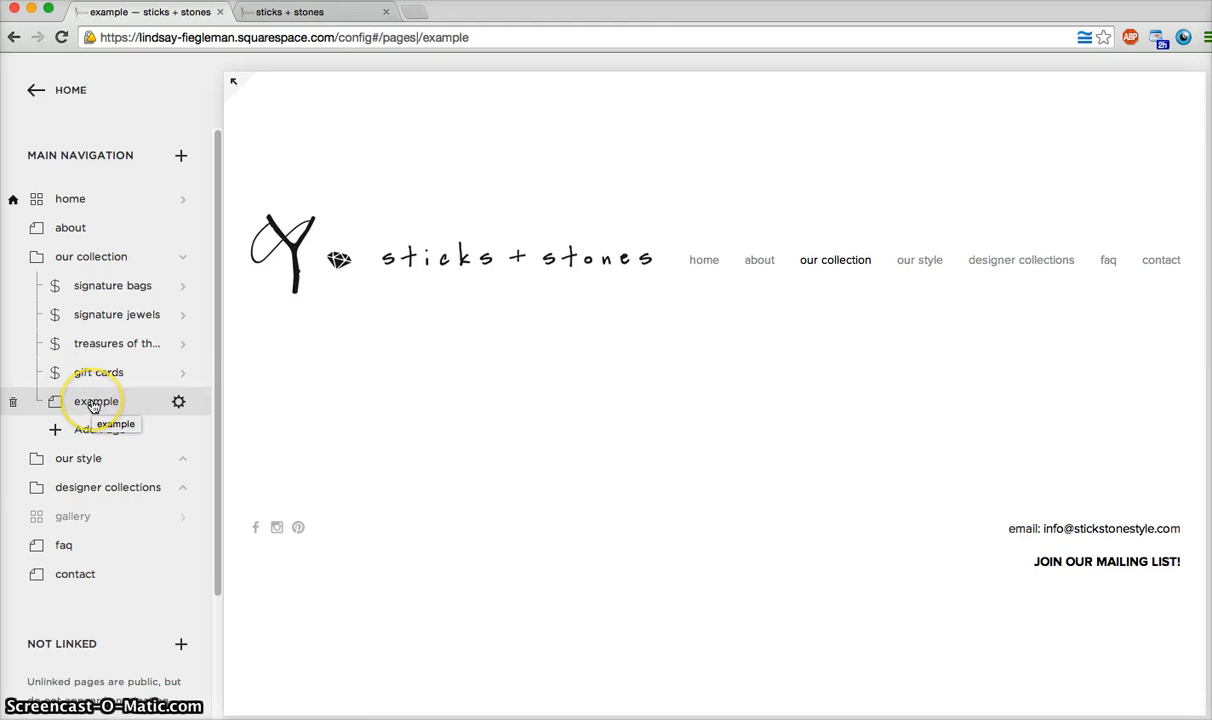
Step: Delete the example page from the our collection folder and return to the page list
{"action": "left_click", "coordinate": [13, 405]}
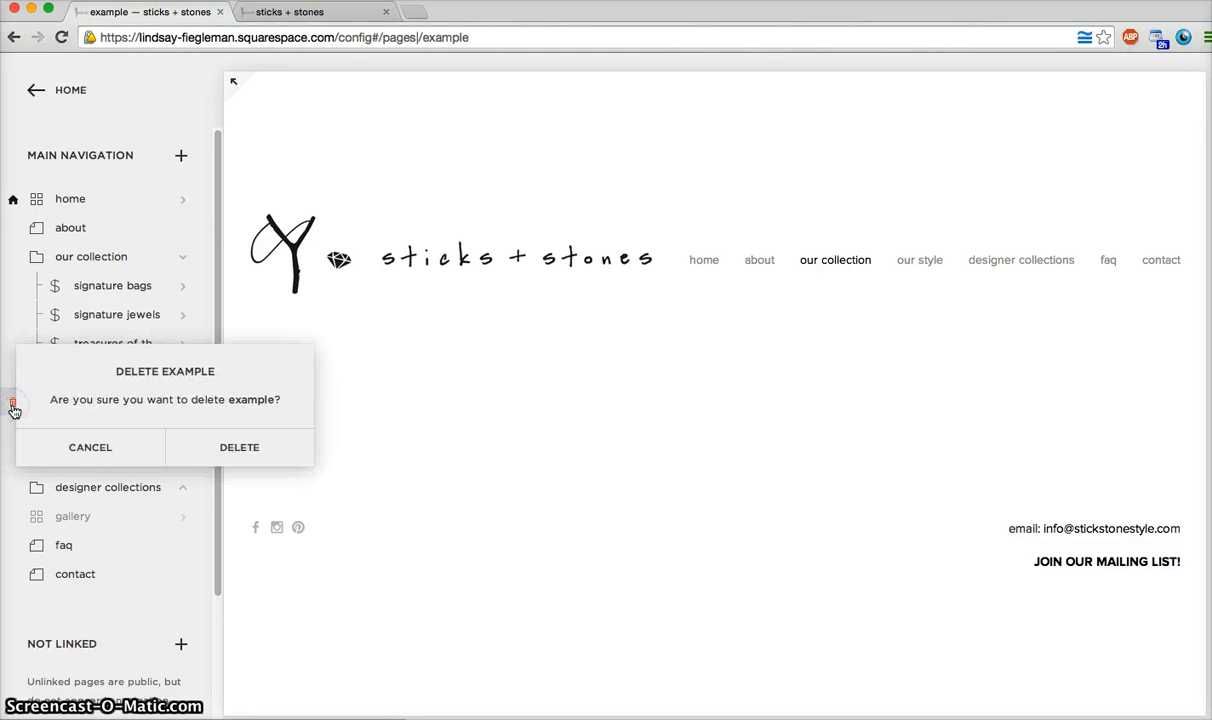
{"action": "left_click", "coordinate": [256, 452]}
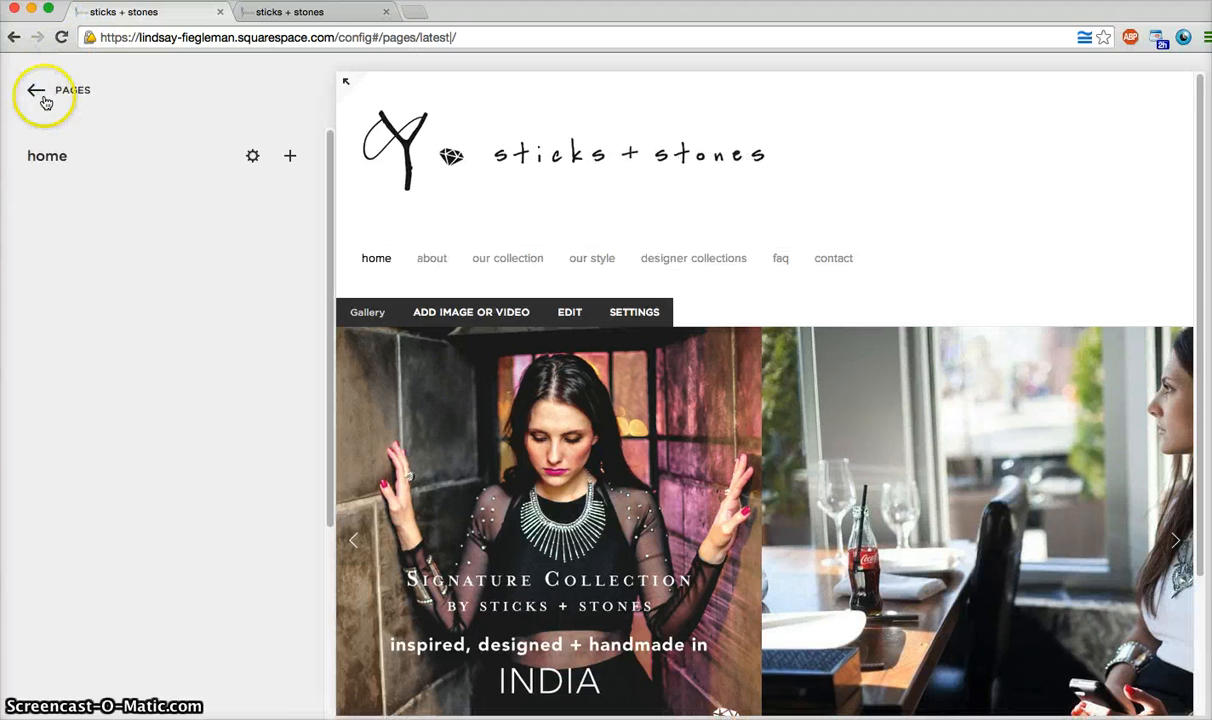
{"action": "left_click", "coordinate": [40, 97]}
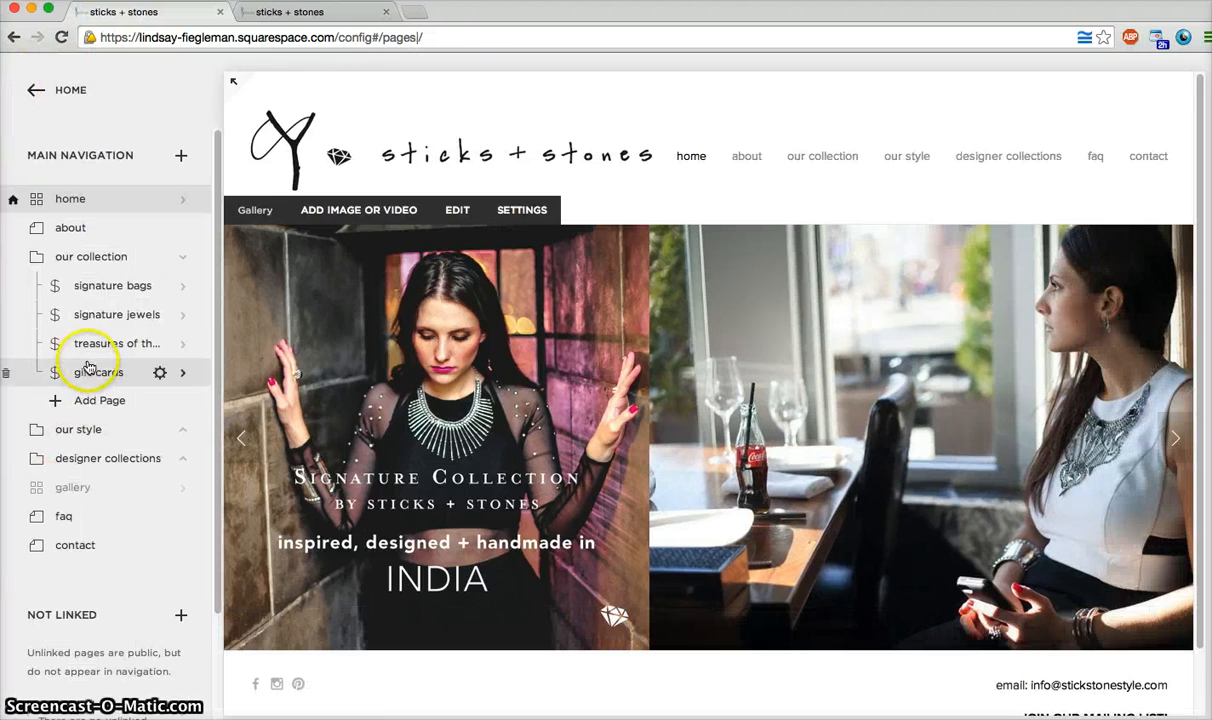
Step: Move the gift cards page above treasures of the journey in the our collection folder
{"action": "left_click_drag", "start_coordinate": [93, 372], "coordinate": [100, 333]}
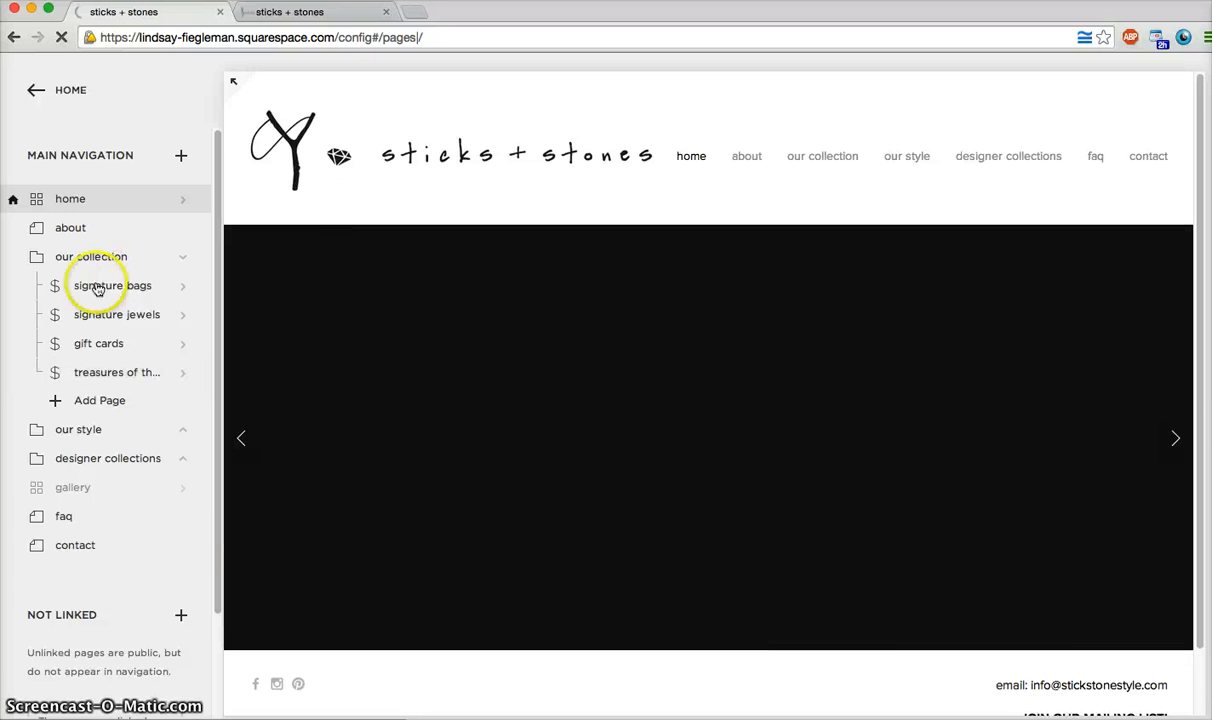
{"action": "mouse_move", "coordinate": [815, 160]}
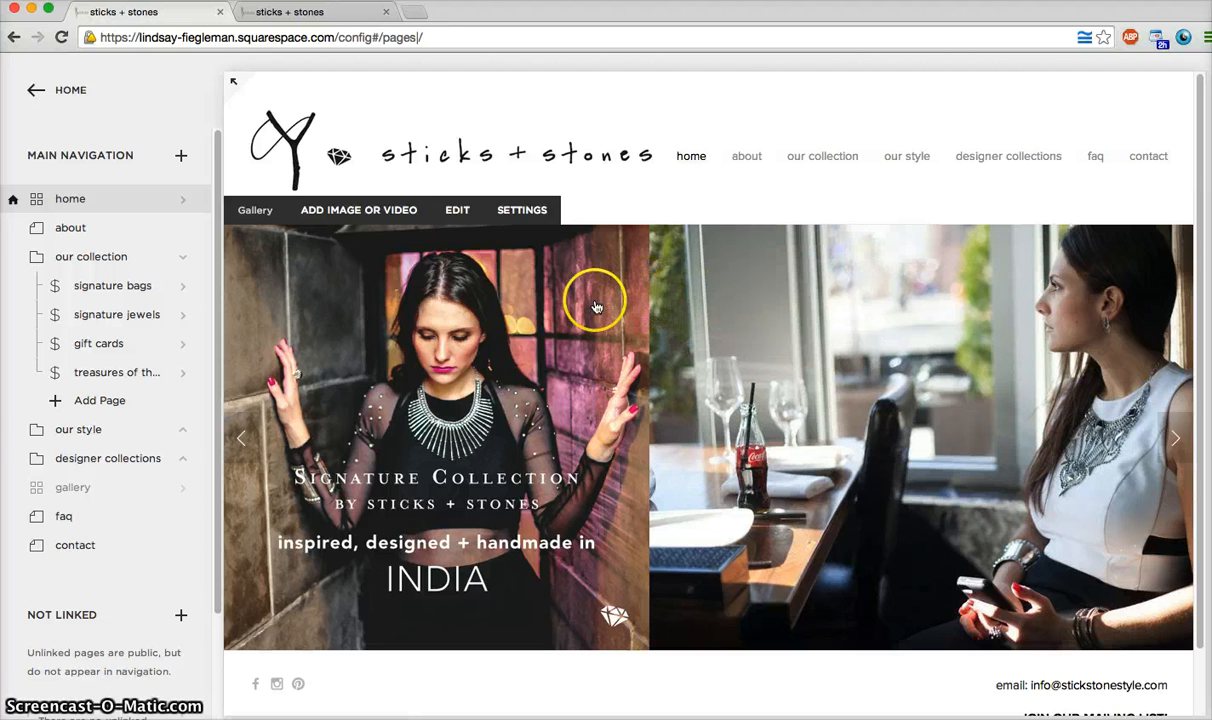
{"action": "scroll", "coordinate": [67, 403], "scroll_direction": "down", "scroll_amount": 1}
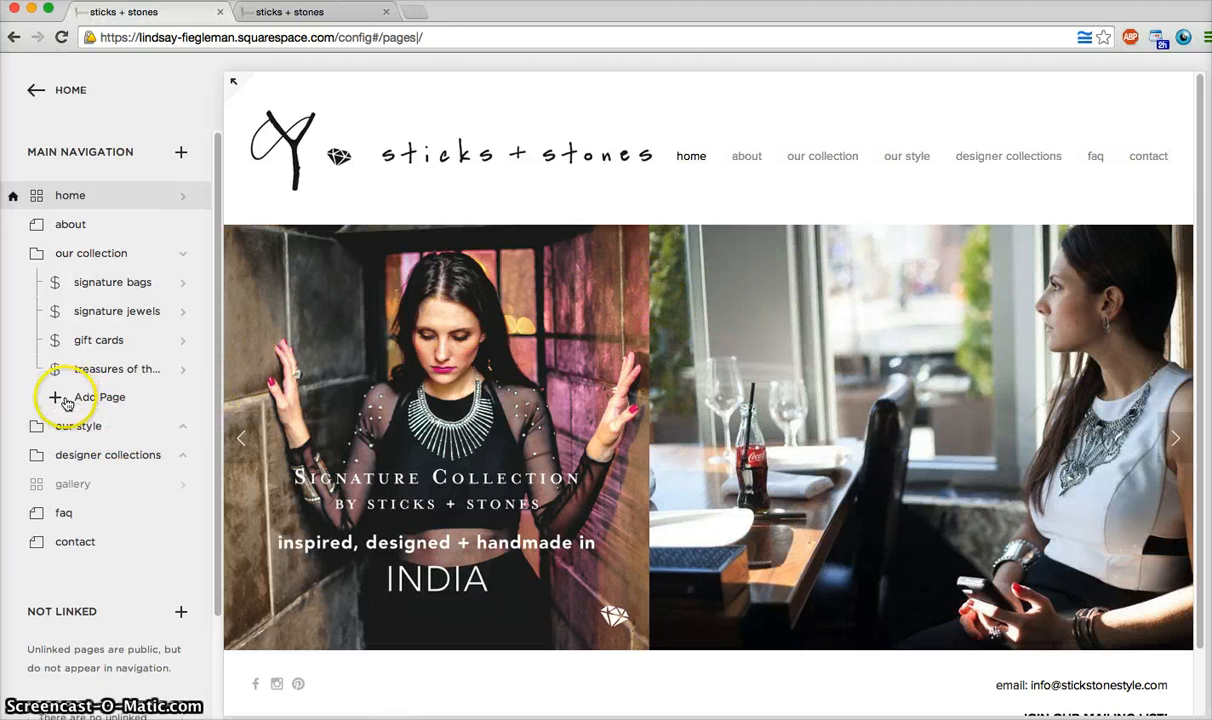
Step: Enable the gallery page in its settings, disable it again with confirmation and save the changes
{"action": "scroll", "coordinate": [145, 340], "scroll_direction": "down", "scroll_amount": 4}
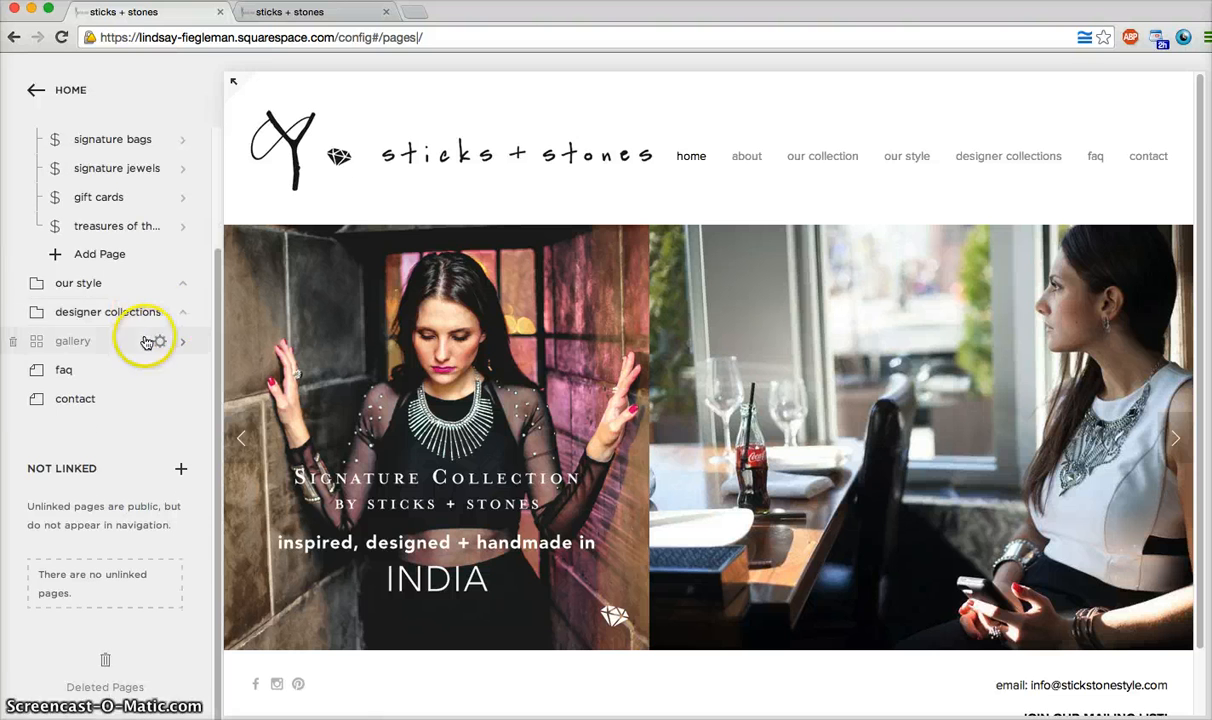
{"action": "scroll", "coordinate": [117, 288], "scroll_direction": "up", "scroll_amount": 1}
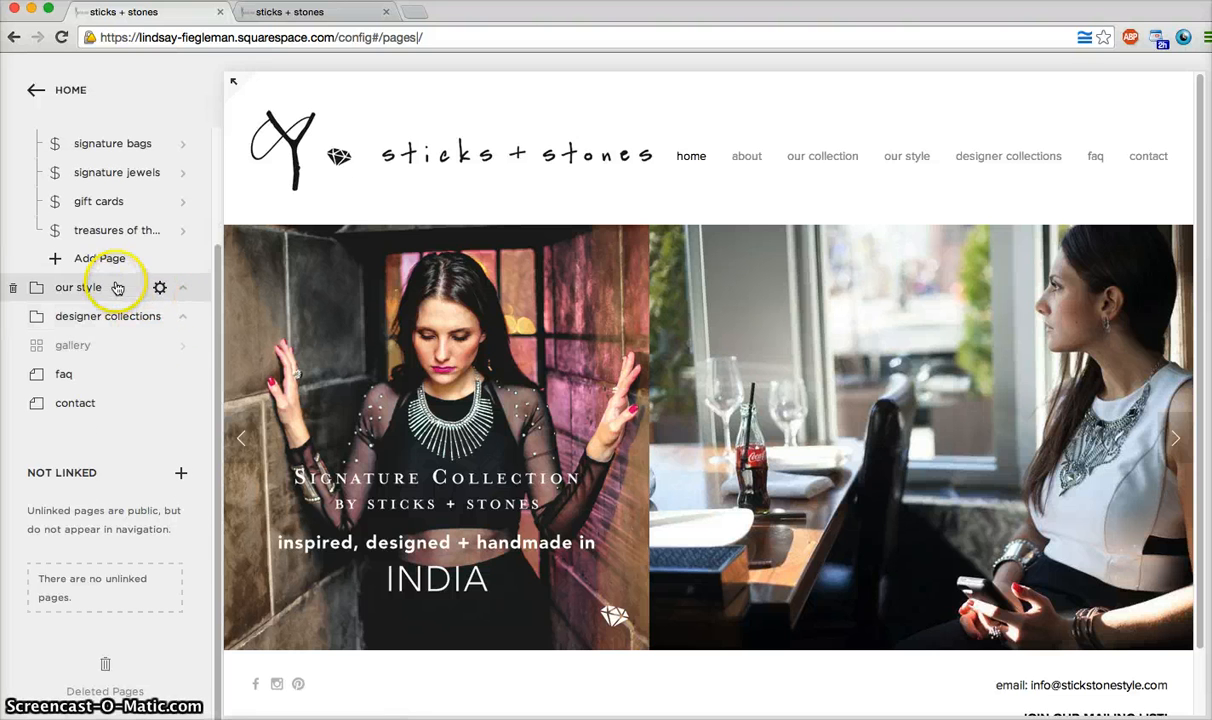
{"action": "scroll", "coordinate": [79, 355], "scroll_direction": "up", "scroll_amount": 1}
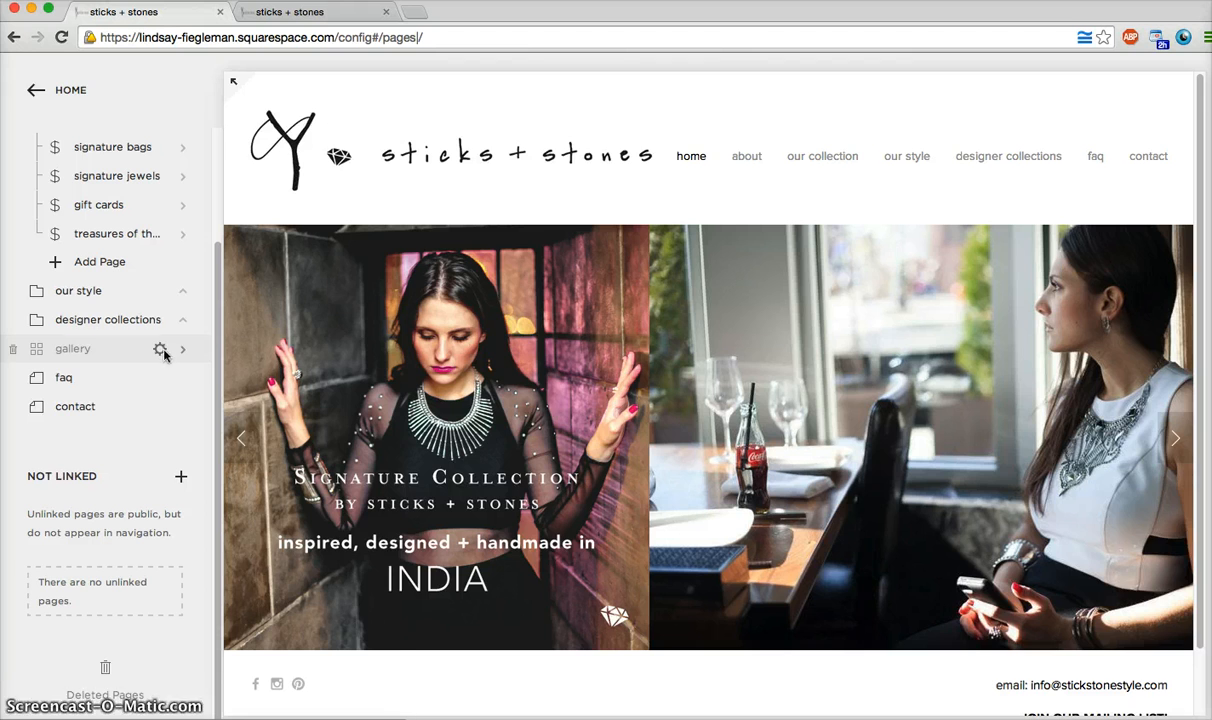
{"action": "left_click", "coordinate": [161, 350]}
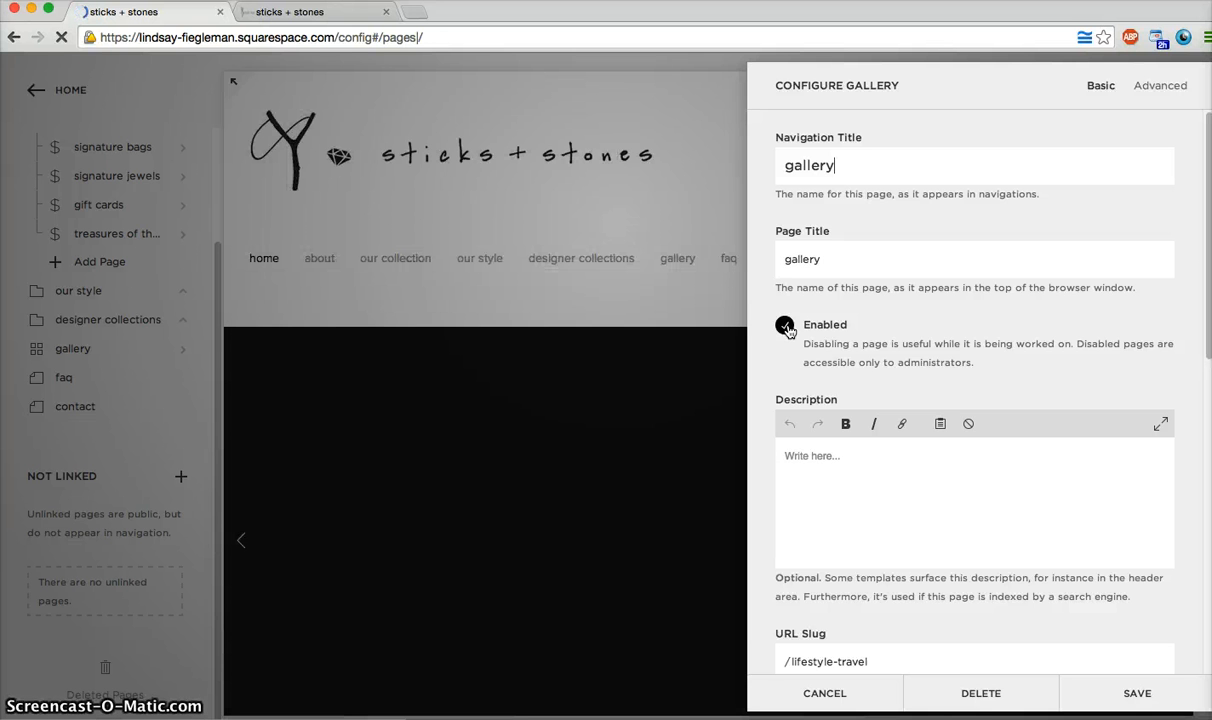
{"action": "left_click", "coordinate": [787, 330]}
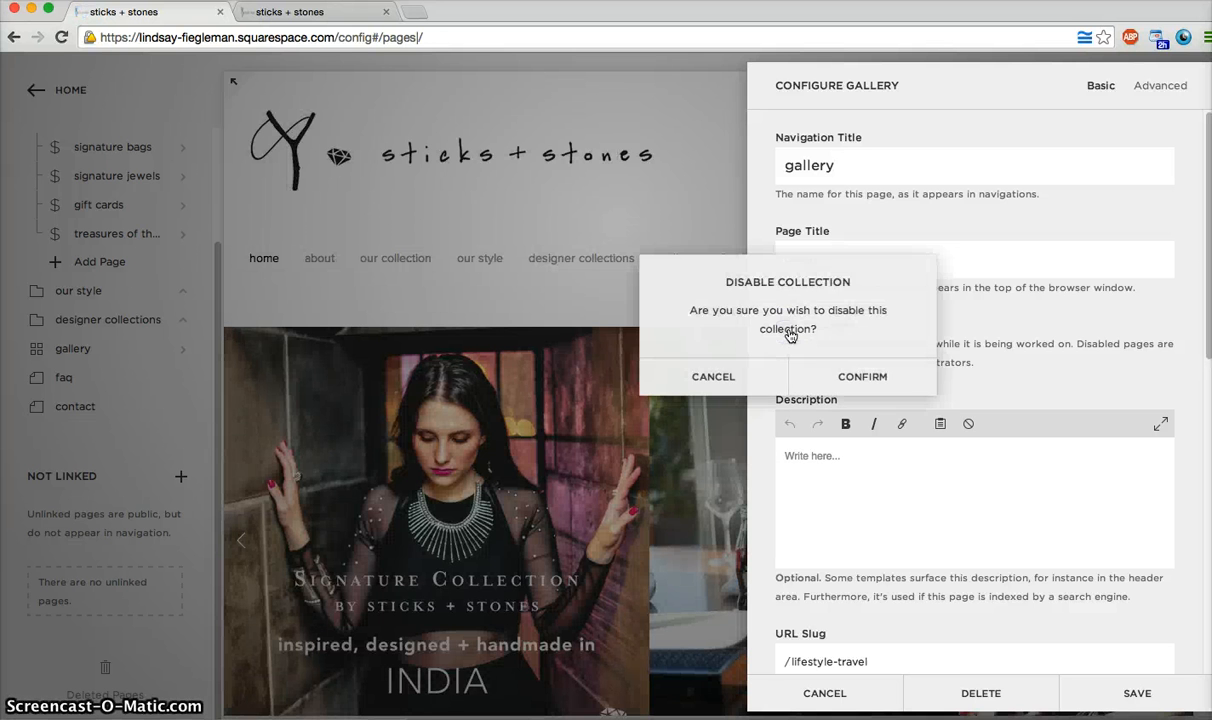
{"action": "left_click", "coordinate": [835, 384]}
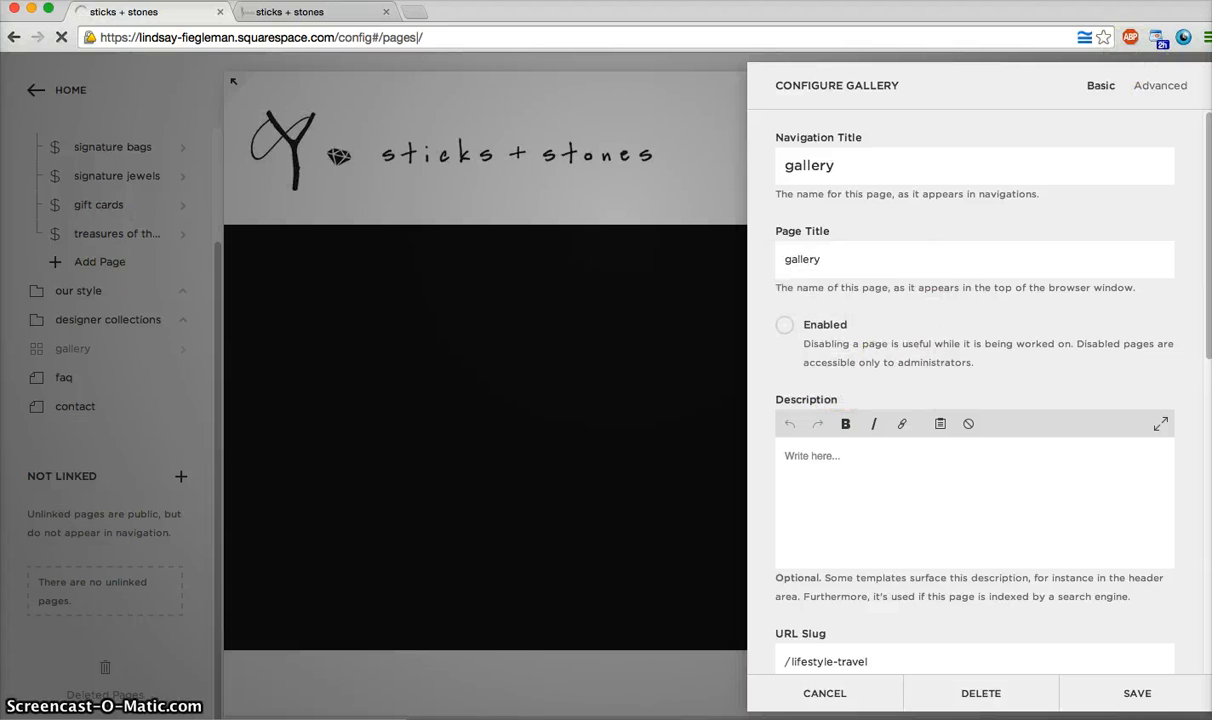
{"action": "left_click", "coordinate": [414, 103]}
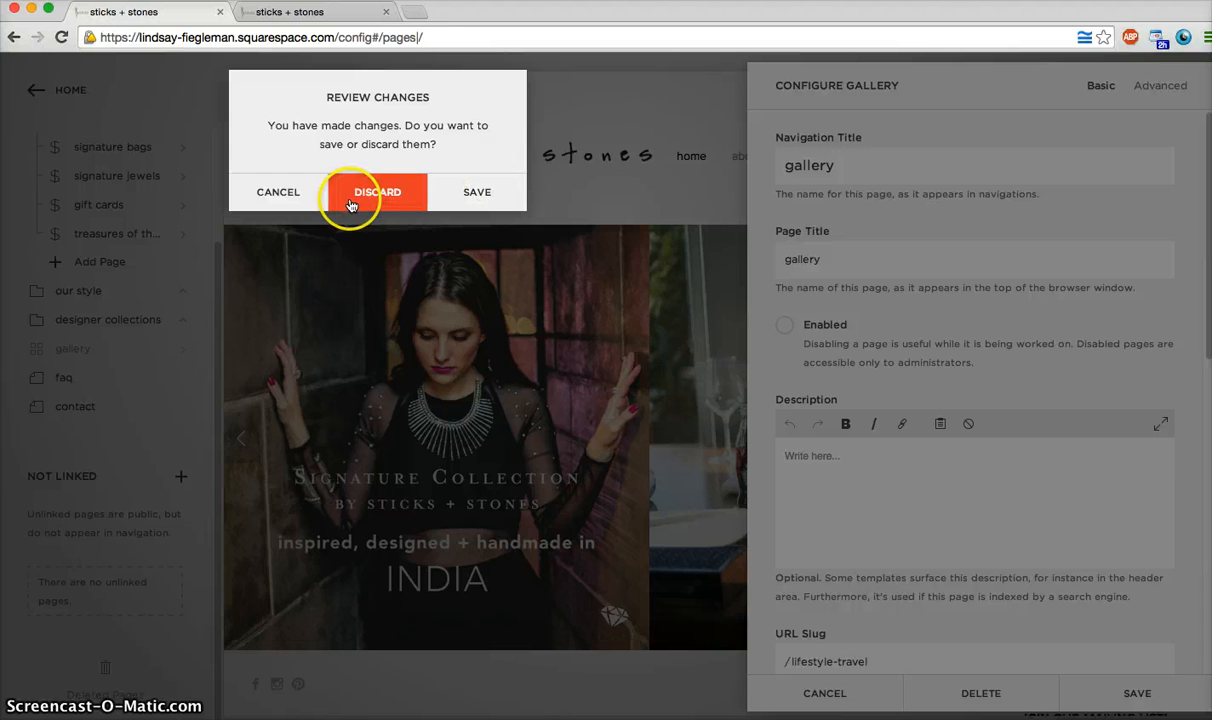
{"action": "left_click", "coordinate": [471, 193]}
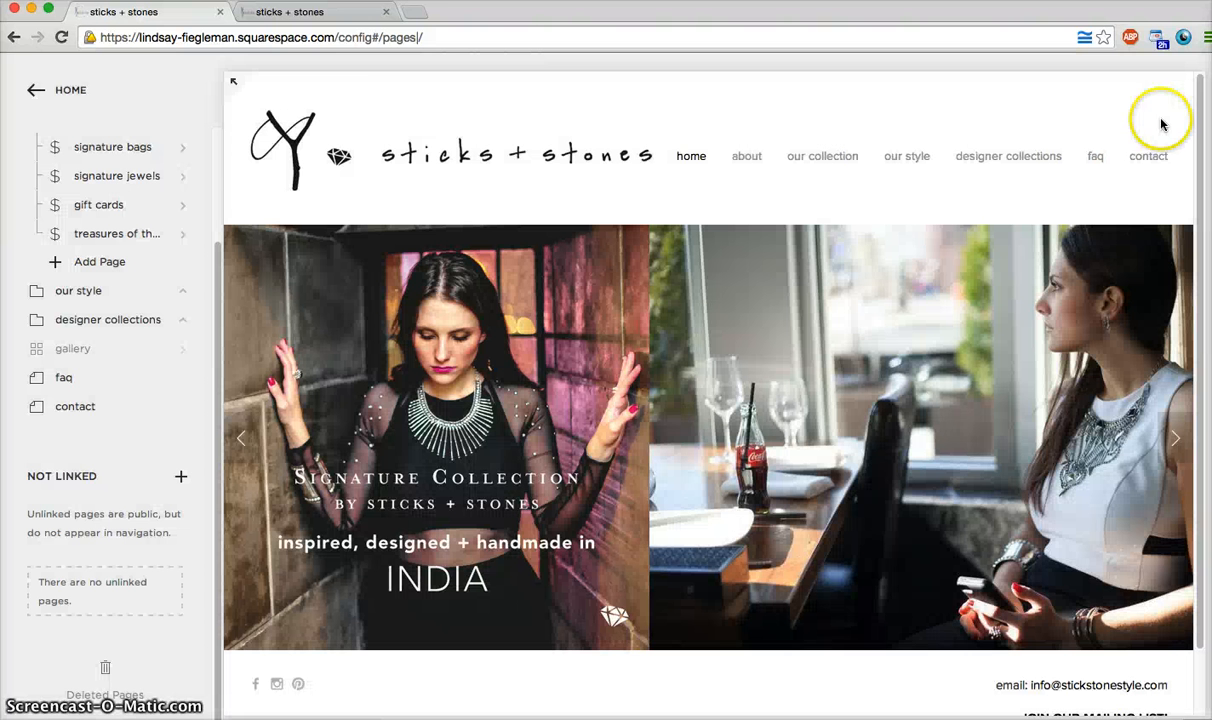
Step: Move the faq page out of the main navigation into the Not Linked section
{"action": "scroll", "coordinate": [136, 363], "scroll_direction": "down", "scroll_amount": 1}
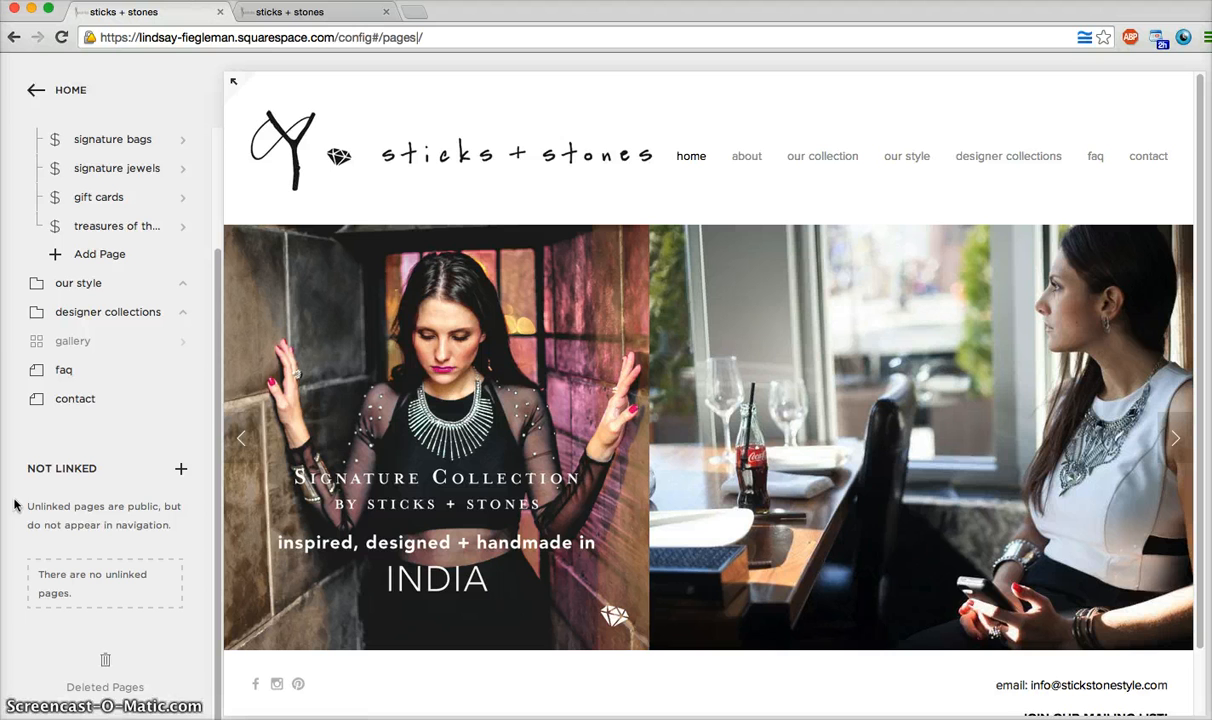
{"action": "left_click", "coordinate": [84, 384]}
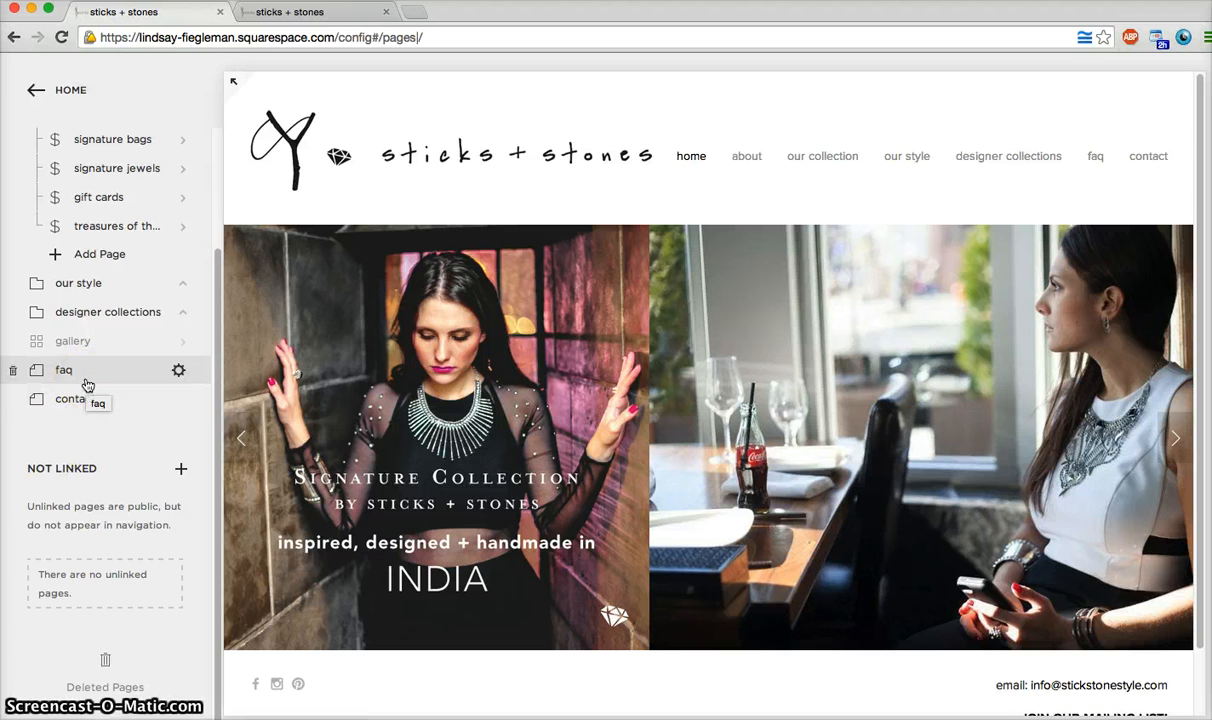
{"action": "left_click_drag", "start_coordinate": [91, 399], "coordinate": [108, 418]}
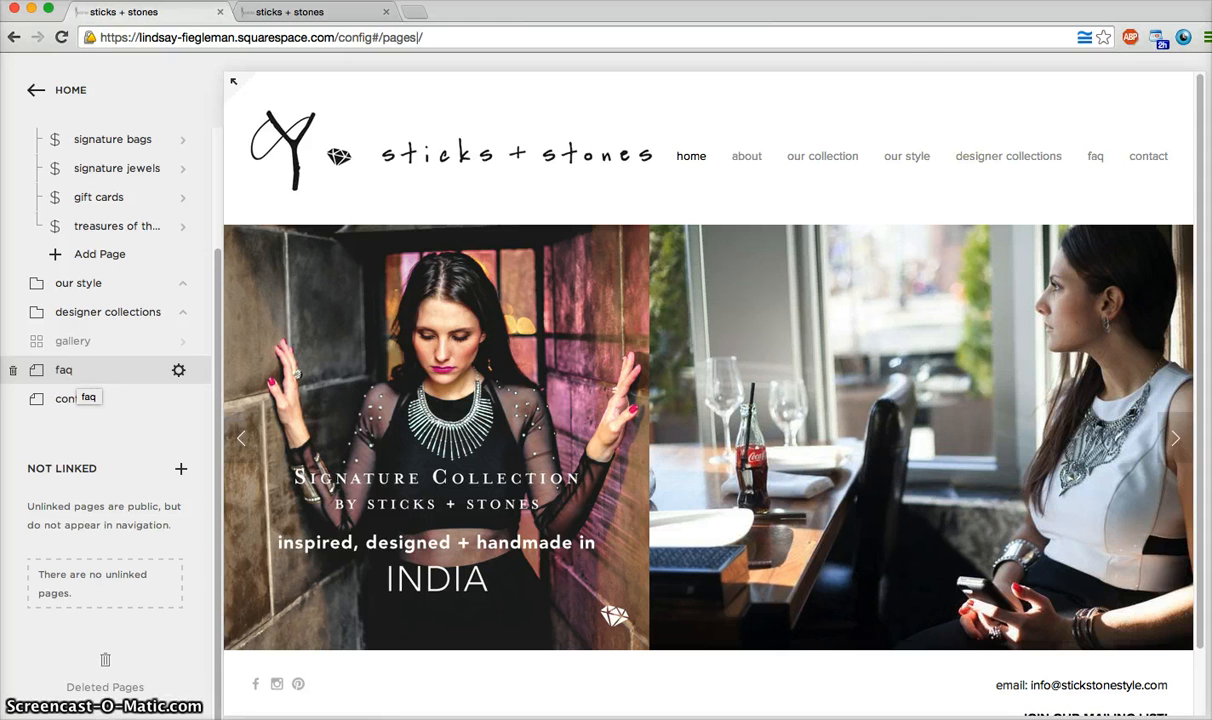
{"action": "mouse_move", "coordinate": [958, 142]}
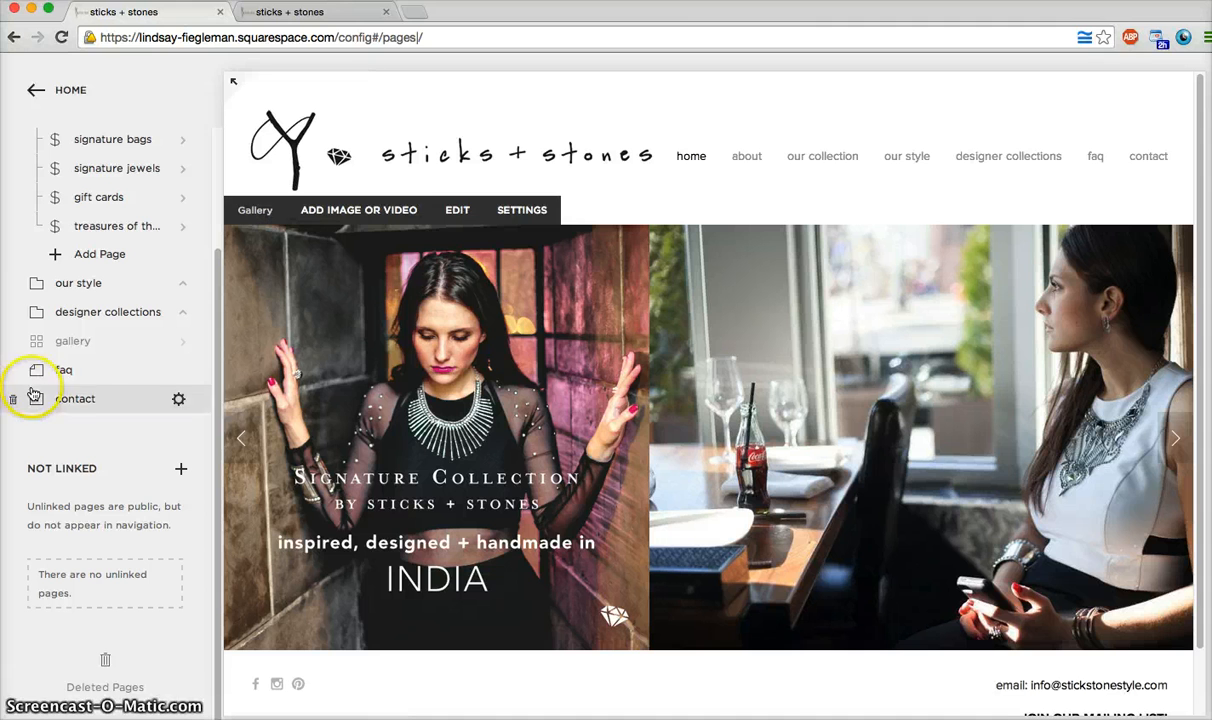
{"action": "left_click_drag", "start_coordinate": [41, 374], "coordinate": [58, 486]}
{"action": "left_click_drag", "start_coordinate": [64, 566], "coordinate": [66, 568]}
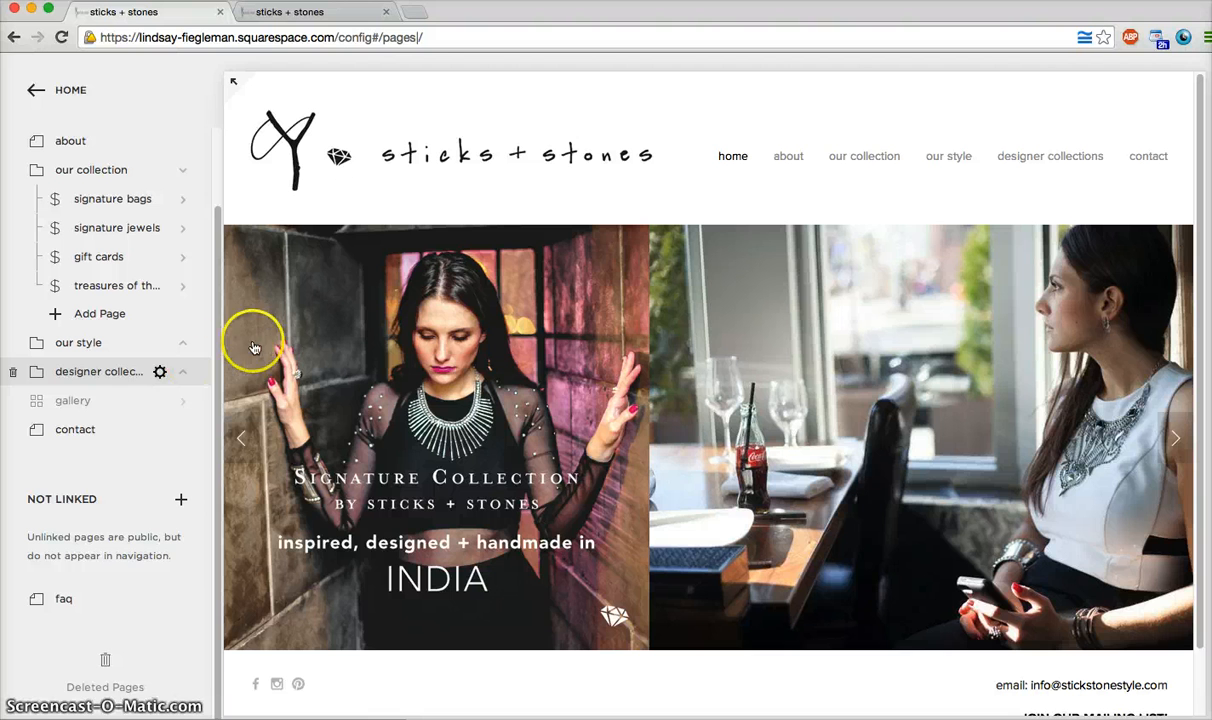
{"action": "mouse_move", "coordinate": [267, 334]}
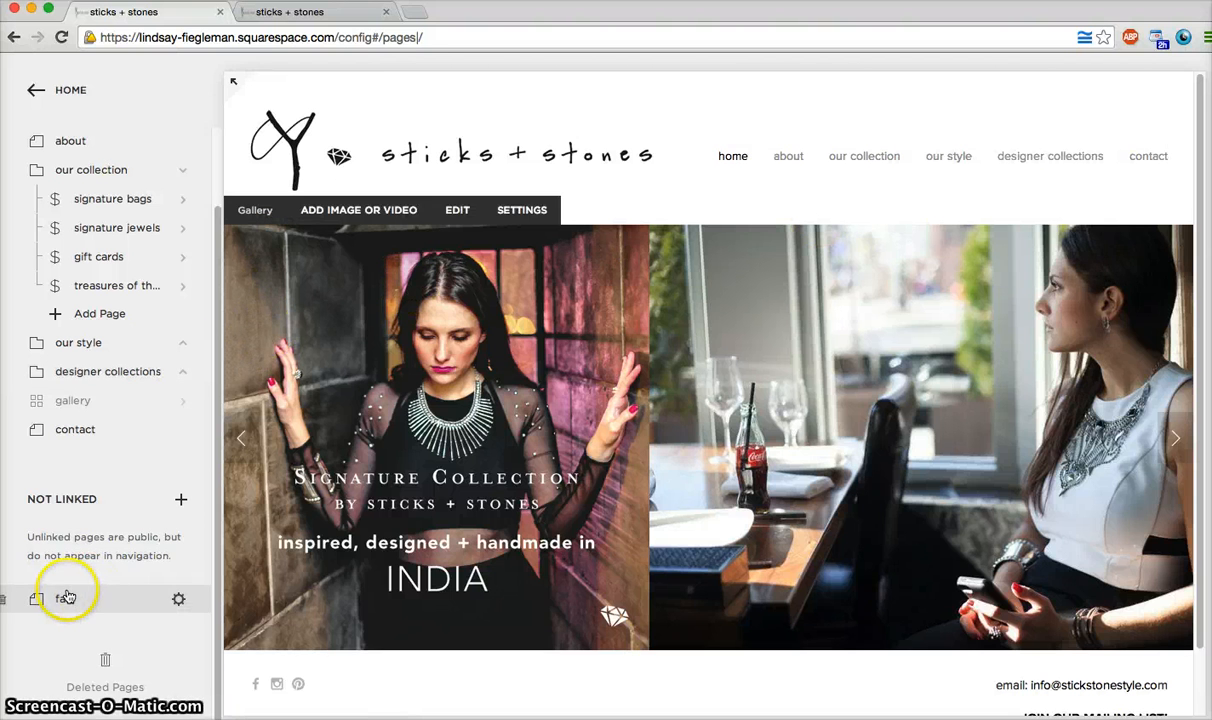
{"action": "left_click", "coordinate": [305, 12]}
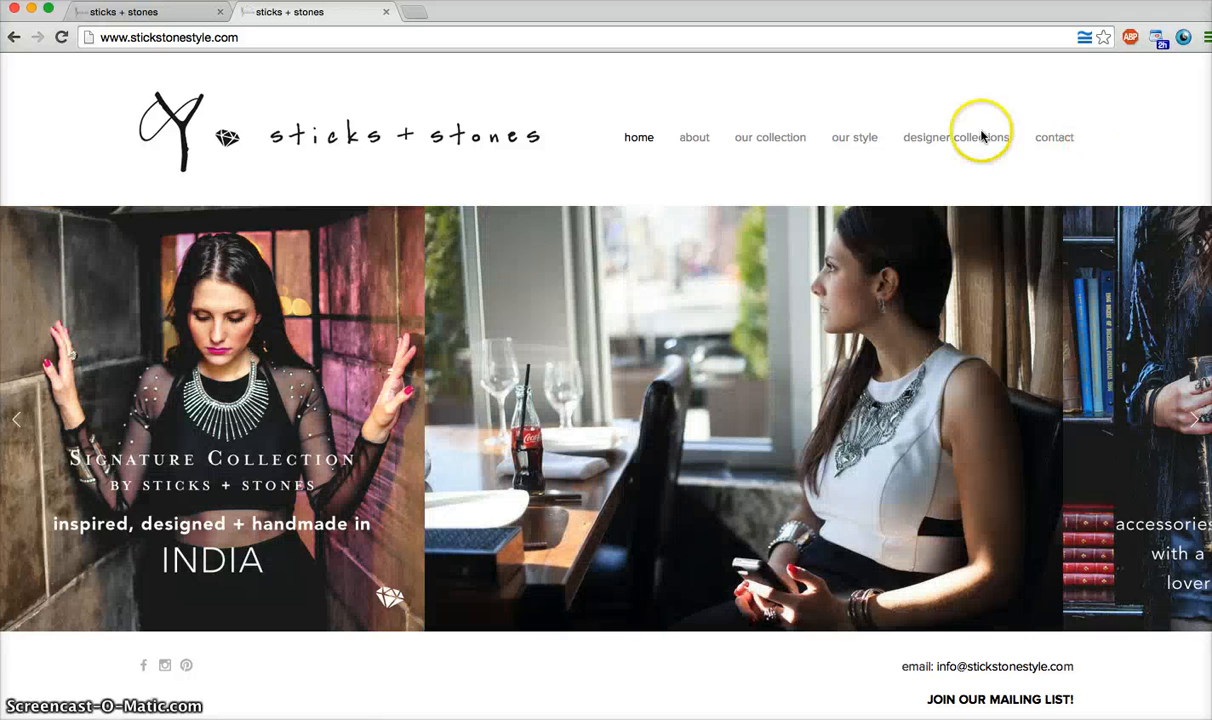
{"action": "left_click", "coordinate": [287, 40]}
{"action": "left_click", "coordinate": [287, 41]}
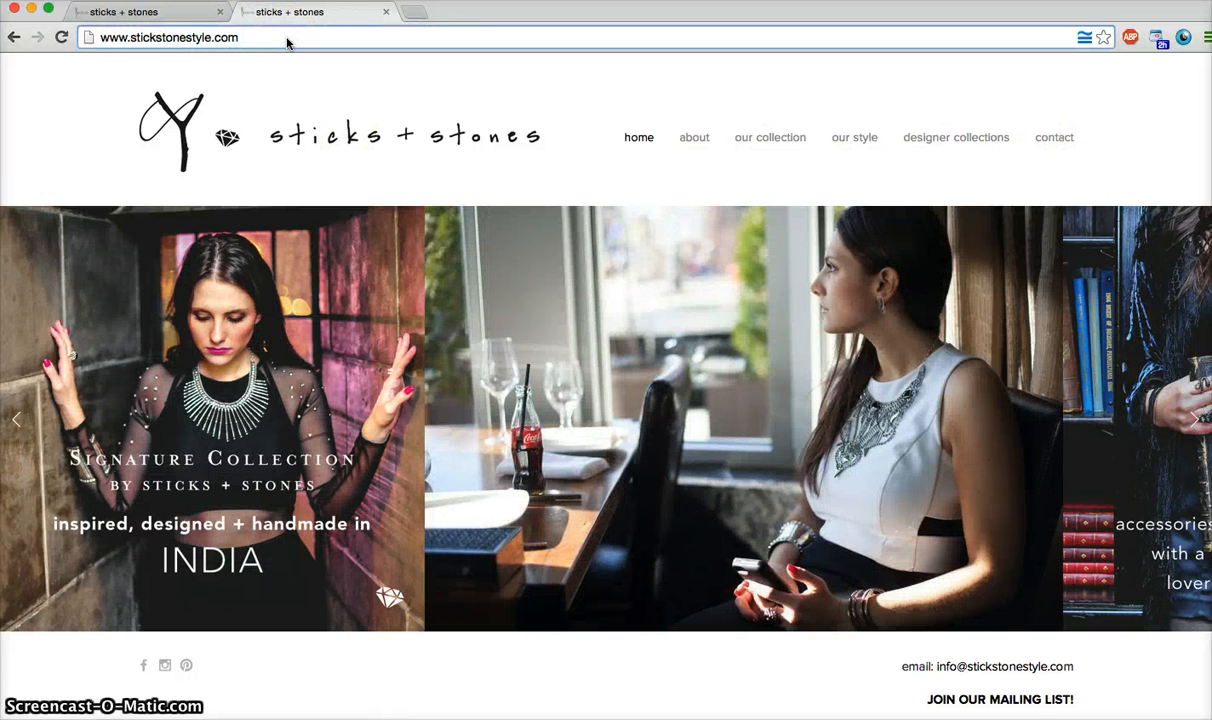
{"action": "type", "text": "/fa"}
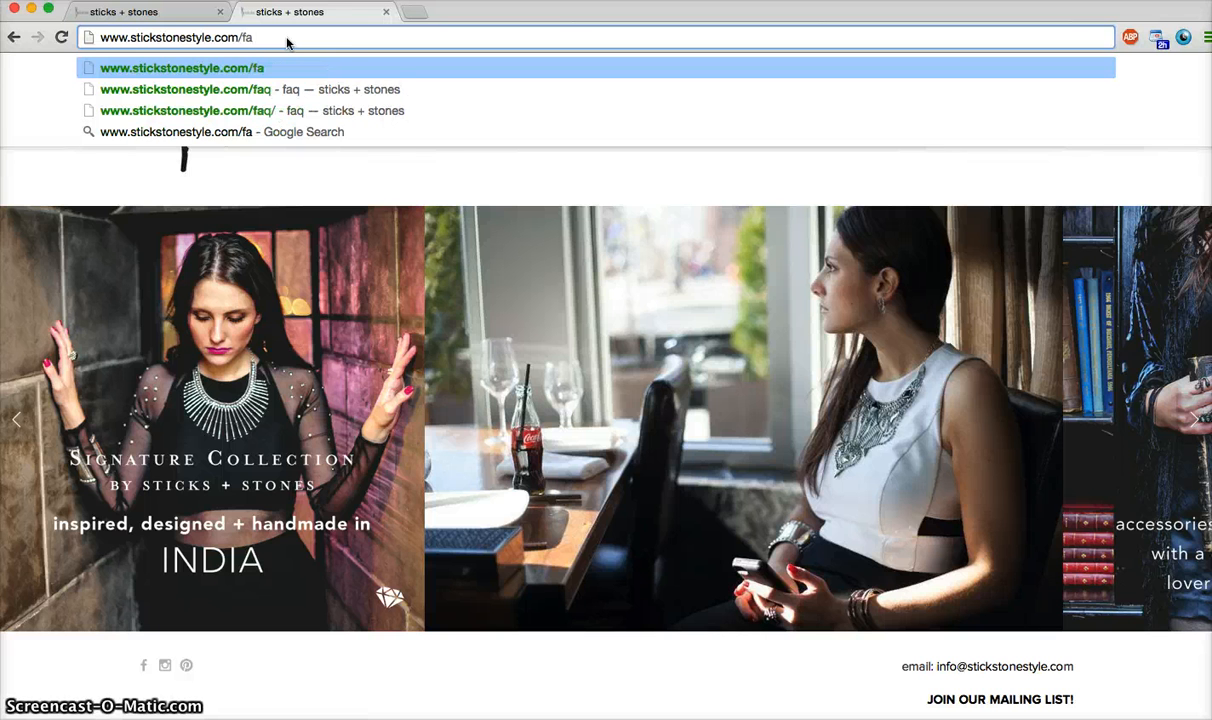
{"action": "type", "text": "q"}
{"action": "key", "text": "Return"}
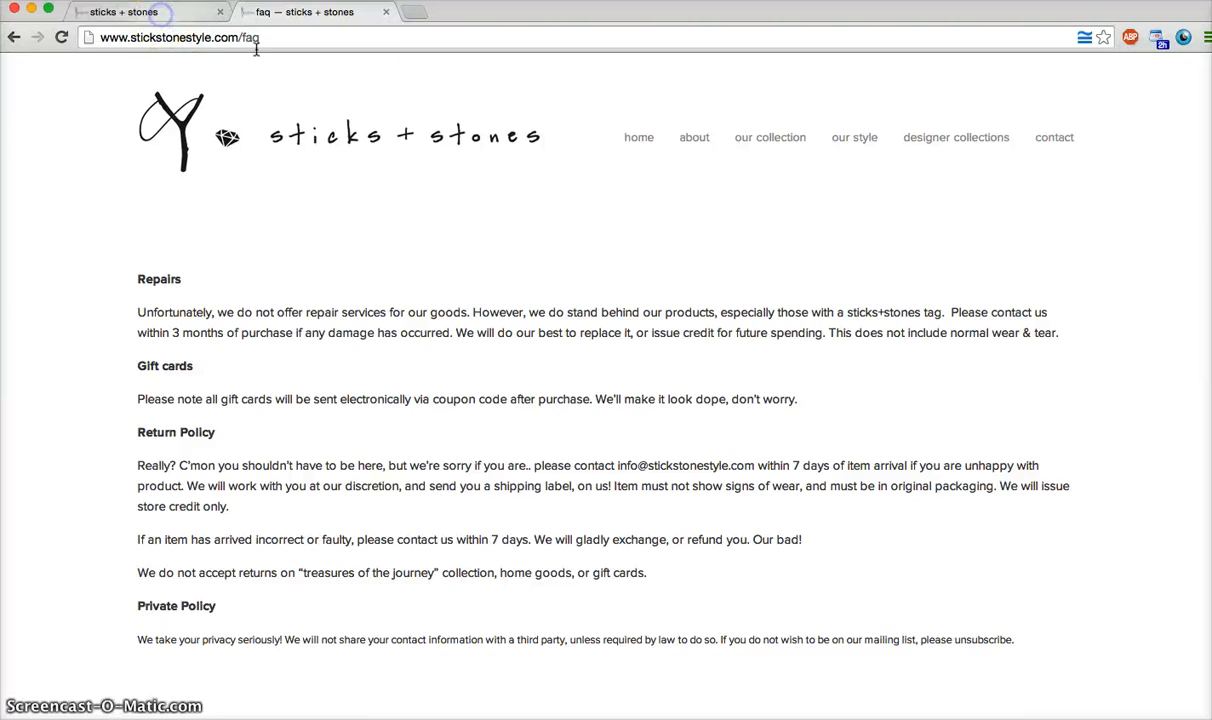
{"action": "left_click", "coordinate": [161, 14]}
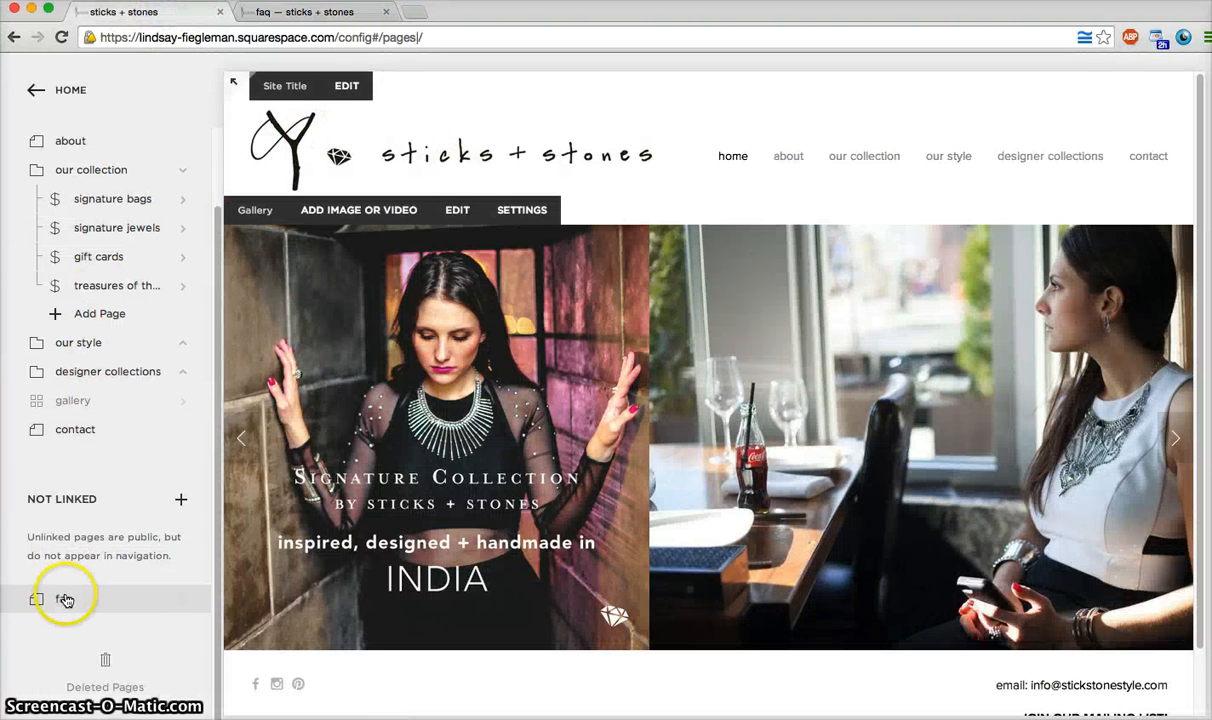
Step: Open the contact page for editing and replace the line below its heading with the plain text "Go to frequently asked questions"
{"action": "left_click", "coordinate": [1150, 160]}
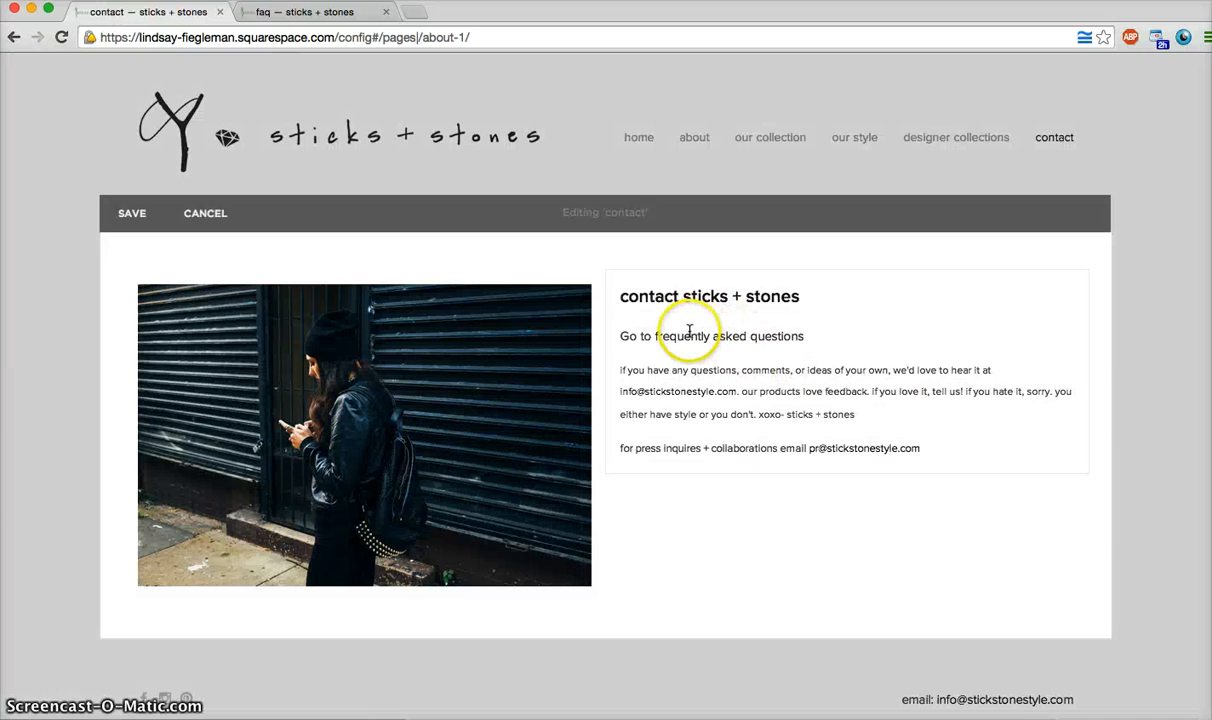
{"action": "left_click", "coordinate": [692, 333]}
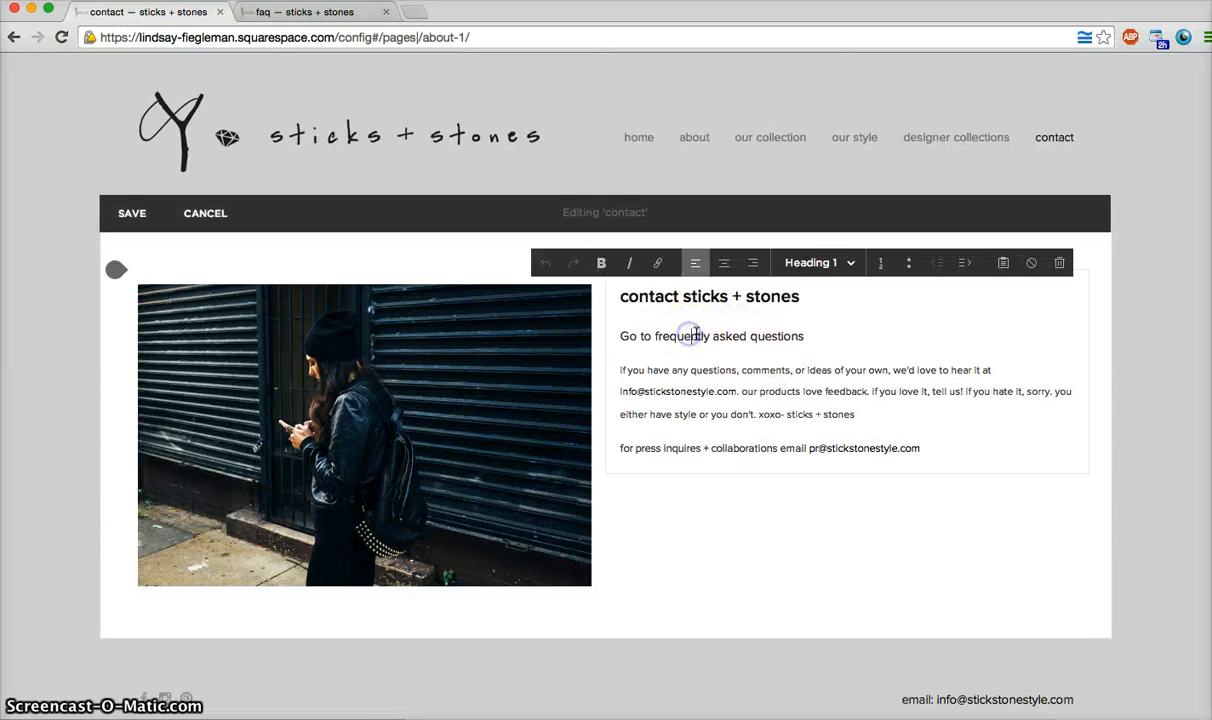
{"action": "left_click", "coordinate": [728, 338]}
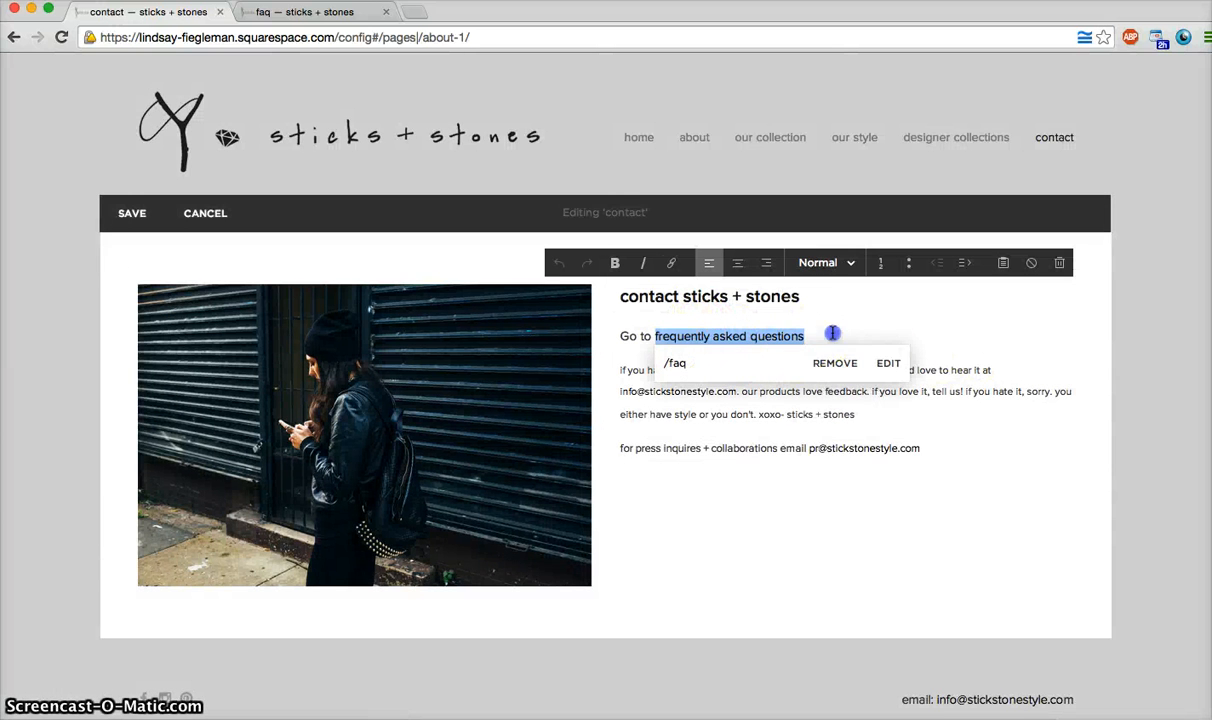
{"action": "left_click_drag", "start_coordinate": [620, 336], "coordinate": [816, 338]}
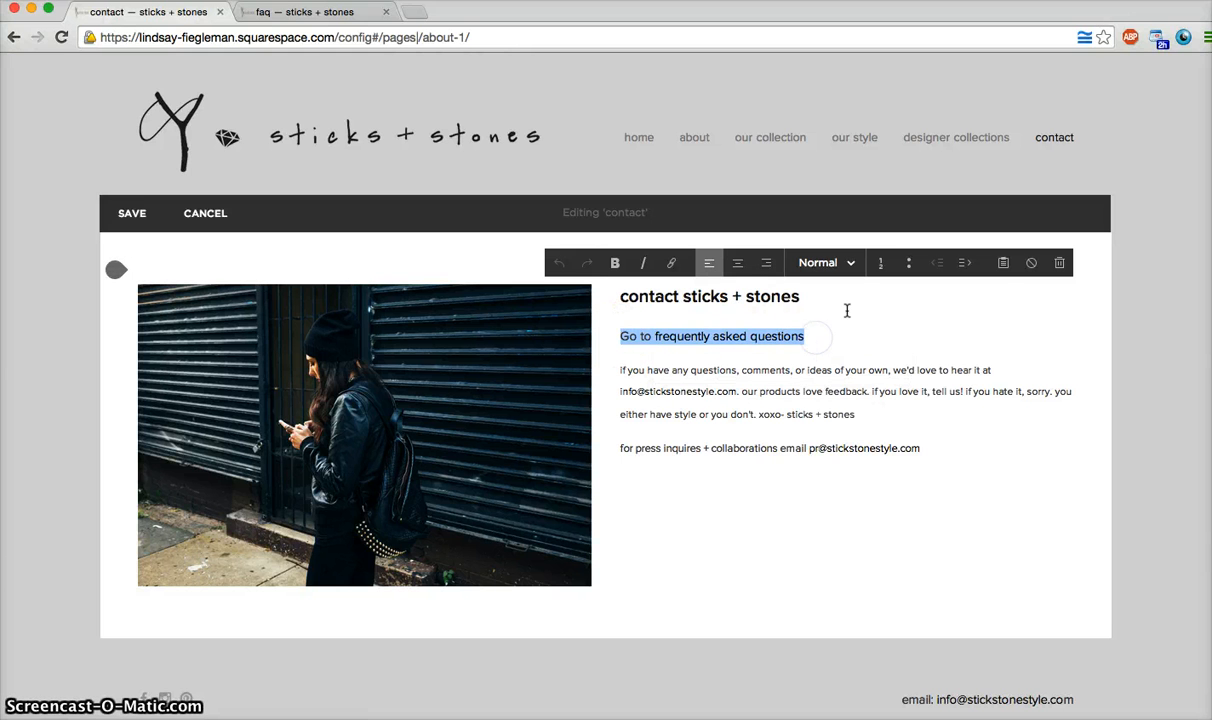
{"action": "key", "text": "BackSpace"}
{"action": "type", "text": "Go"}
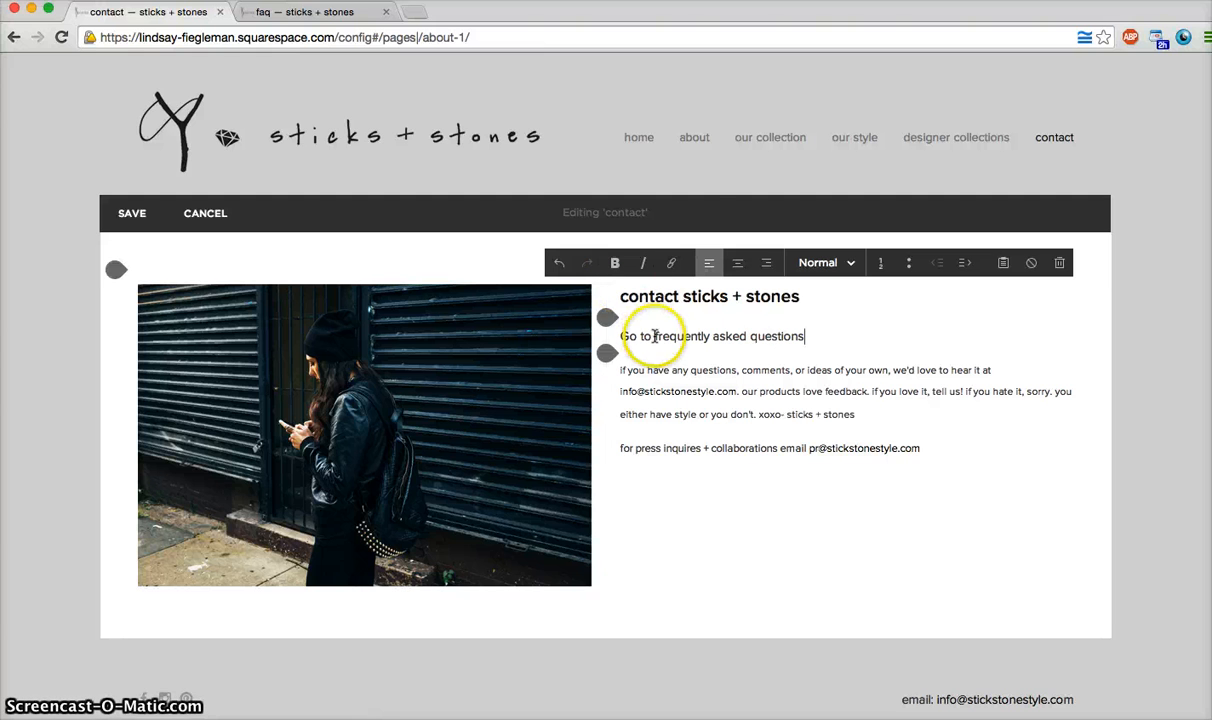
Step: Link the words "frequently asked questions" to the site's faq page and save the contact page
{"action": "left_click_drag", "start_coordinate": [655, 336], "coordinate": [813, 337]}
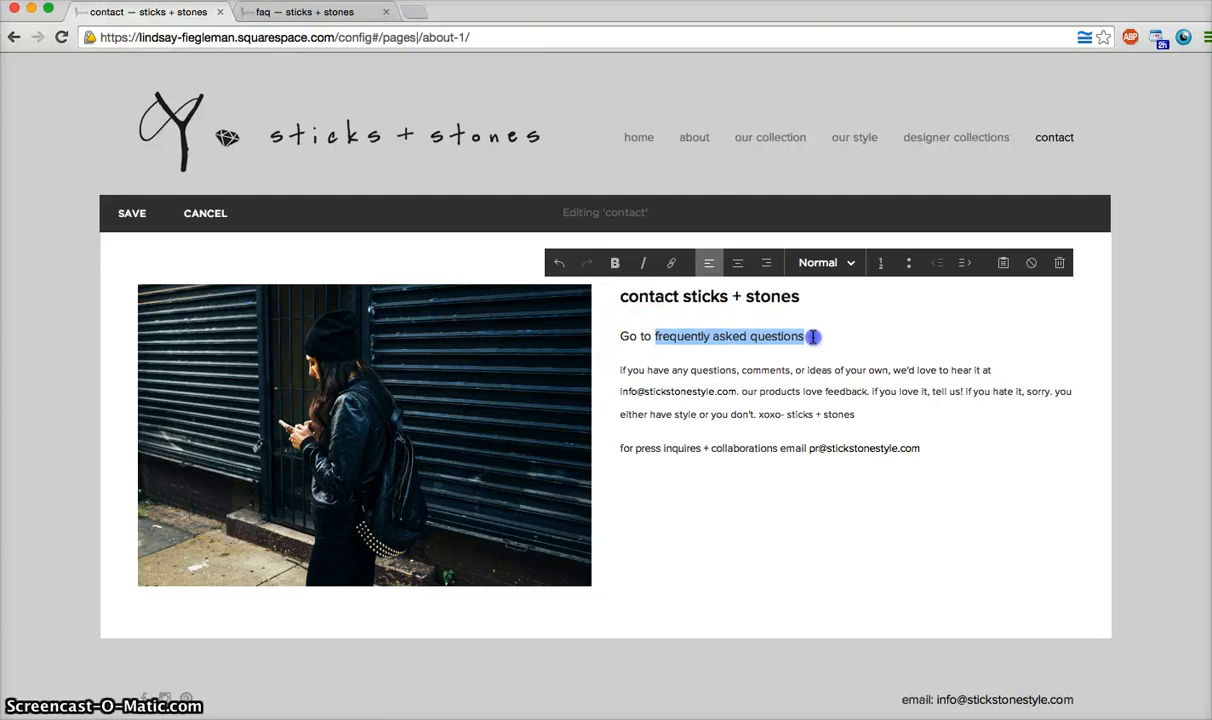
{"action": "left_click", "coordinate": [673, 264]}
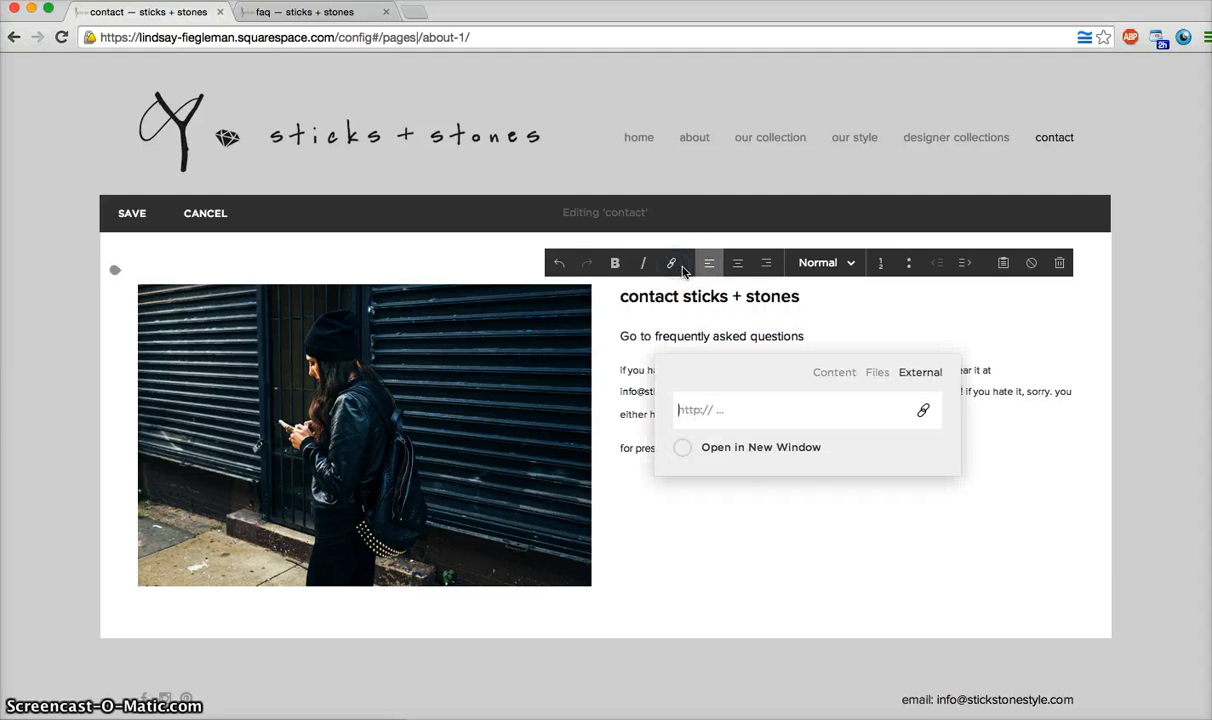
{"action": "left_click", "coordinate": [835, 373]}
{"action": "scroll", "coordinate": [747, 495], "scroll_direction": "down", "scroll_amount": 3}
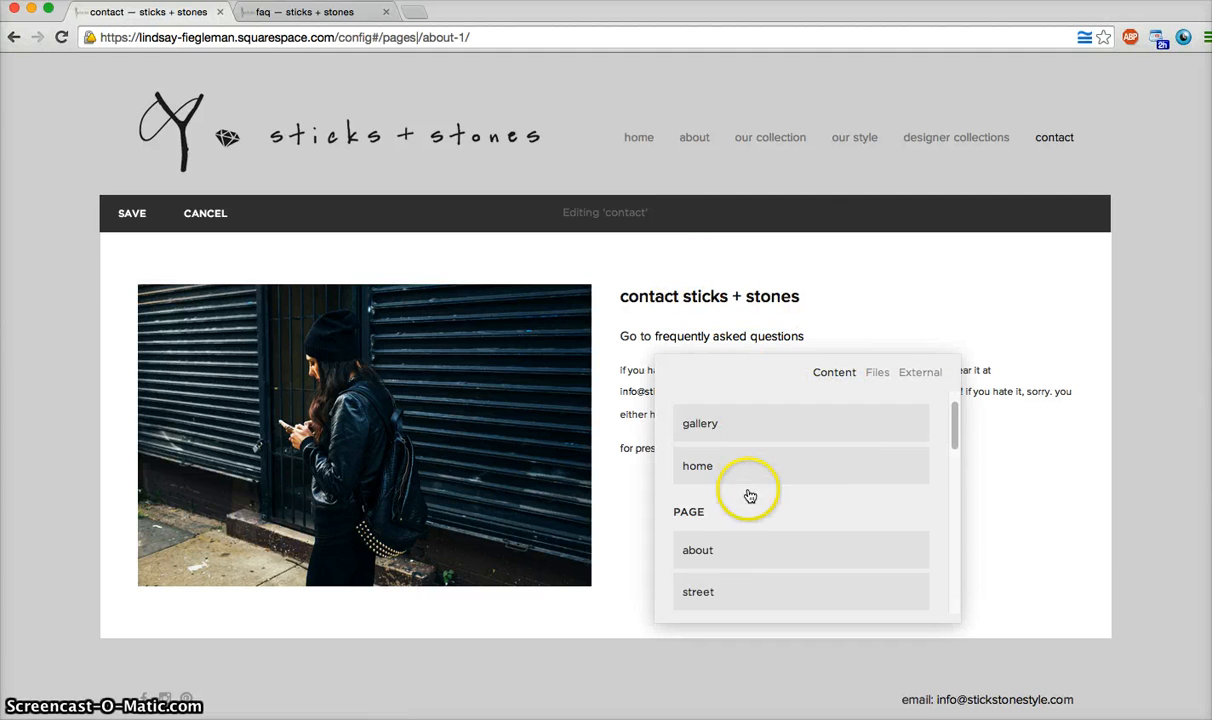
{"action": "scroll", "coordinate": [747, 495], "scroll_direction": "down", "scroll_amount": 4}
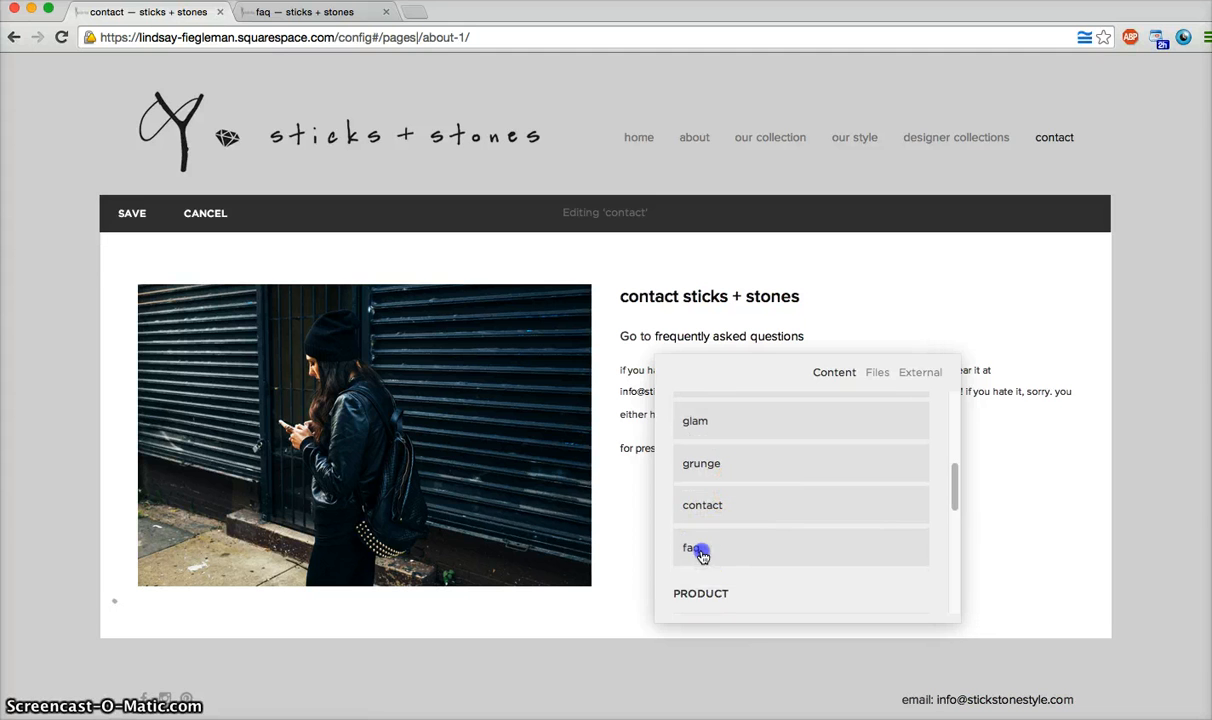
{"action": "left_click", "coordinate": [703, 550]}
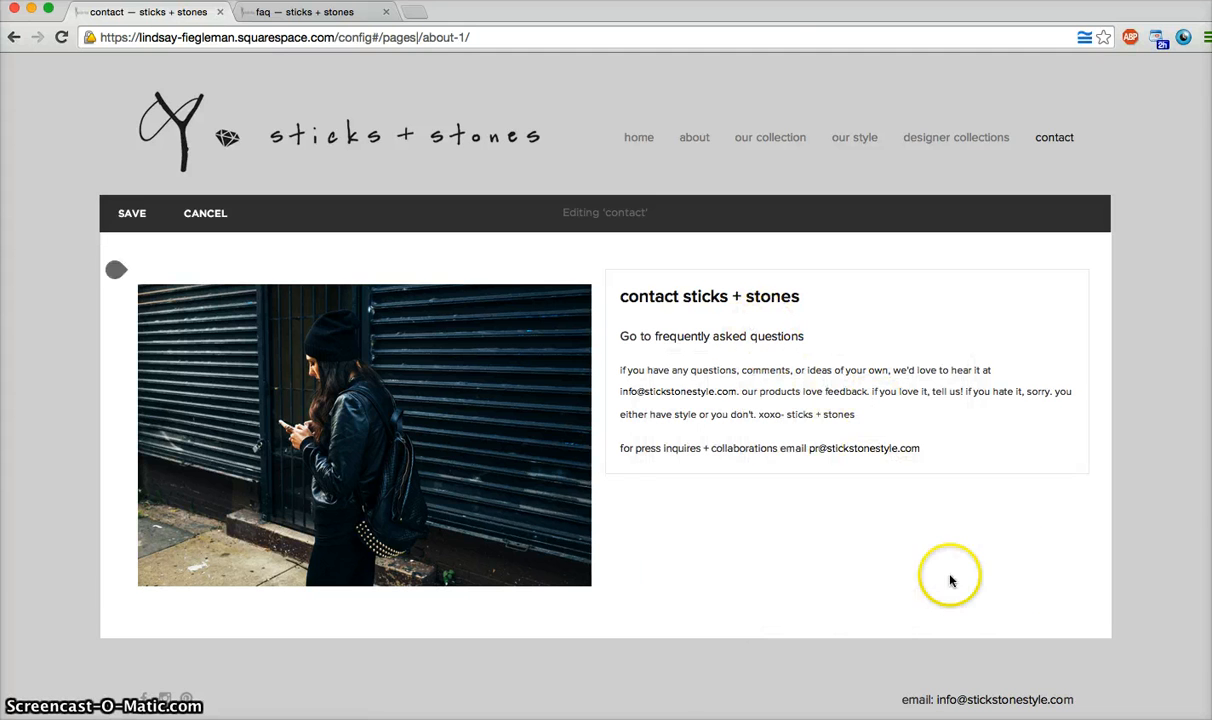
{"action": "right_click", "coordinate": [131, 207]}
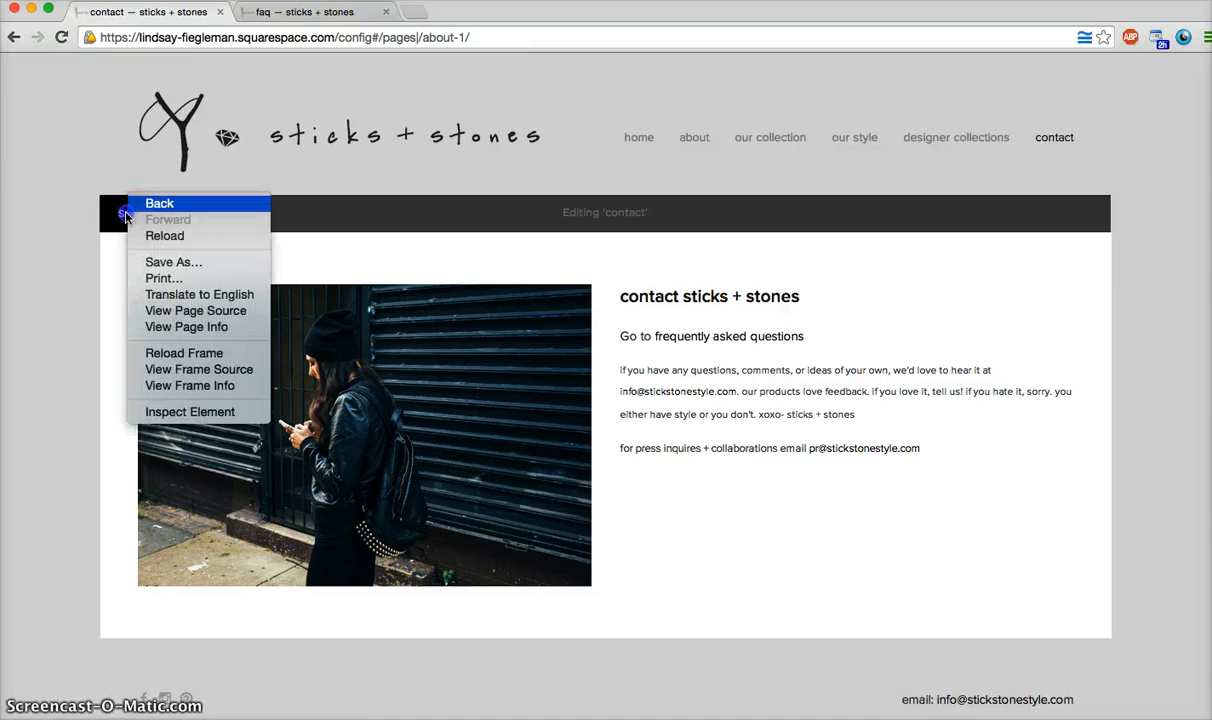
{"action": "left_click", "coordinate": [131, 212]}
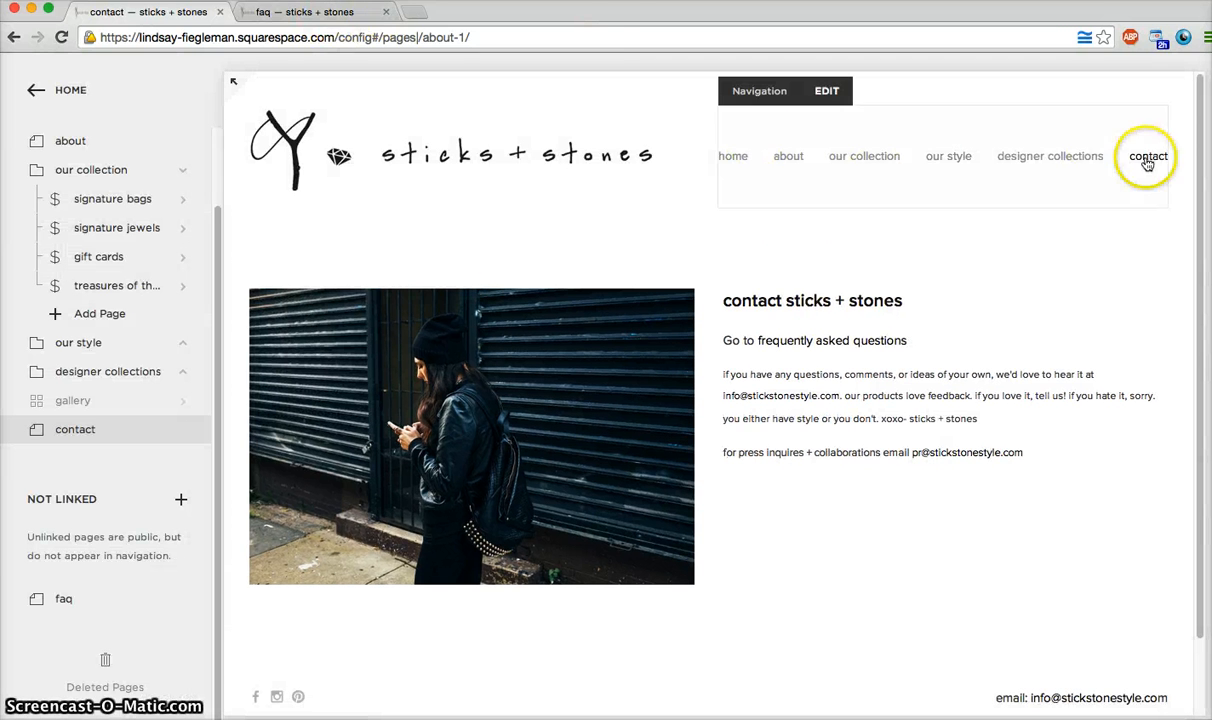
Step: Open the contact page on the live site, follow its frequently asked questions link and return to the Squarespace page list
{"action": "left_click", "coordinate": [290, 12]}
{"action": "left_click", "coordinate": [1052, 140]}
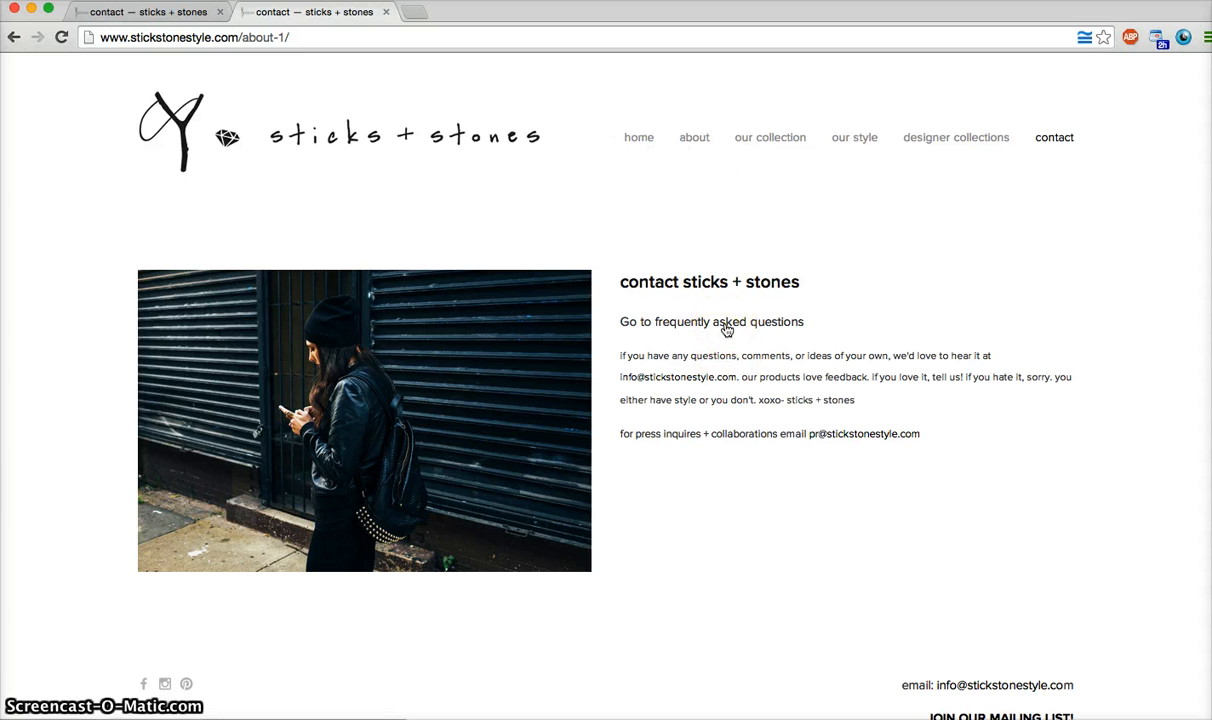
{"action": "left_click", "coordinate": [108, 12]}
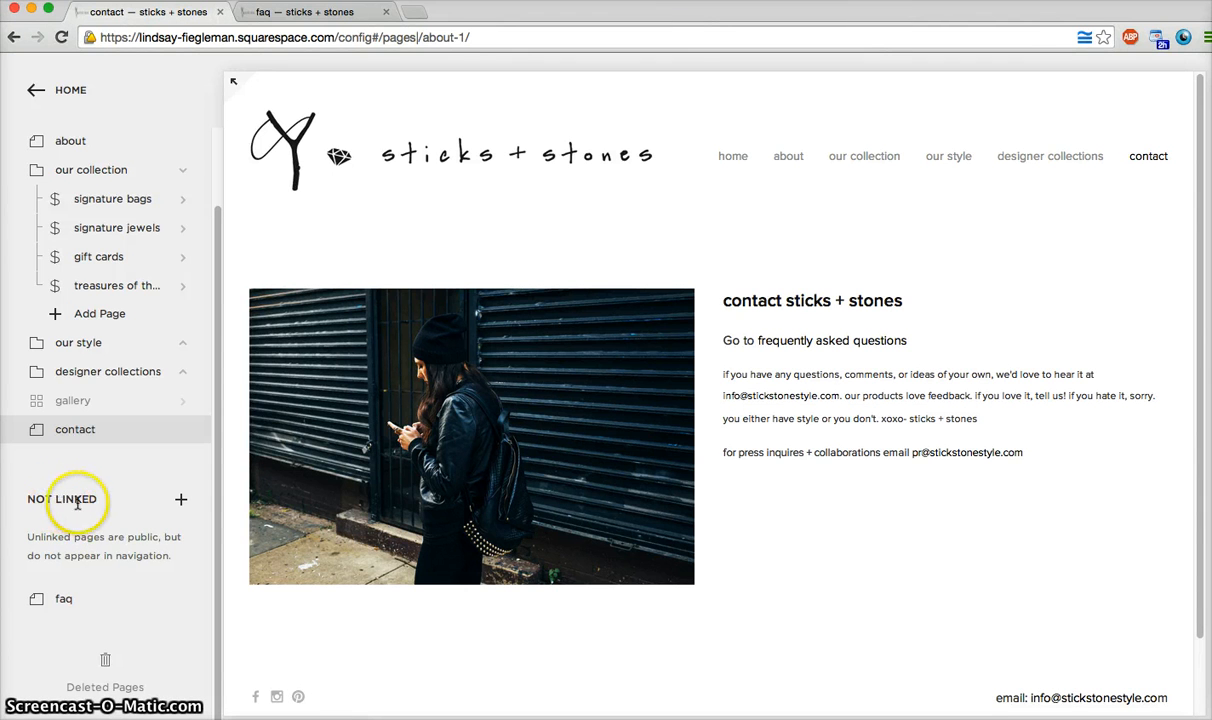
Step: Try to delete the home page from the main navigation
{"action": "scroll", "coordinate": [86, 330], "scroll_direction": "up", "scroll_amount": 2}
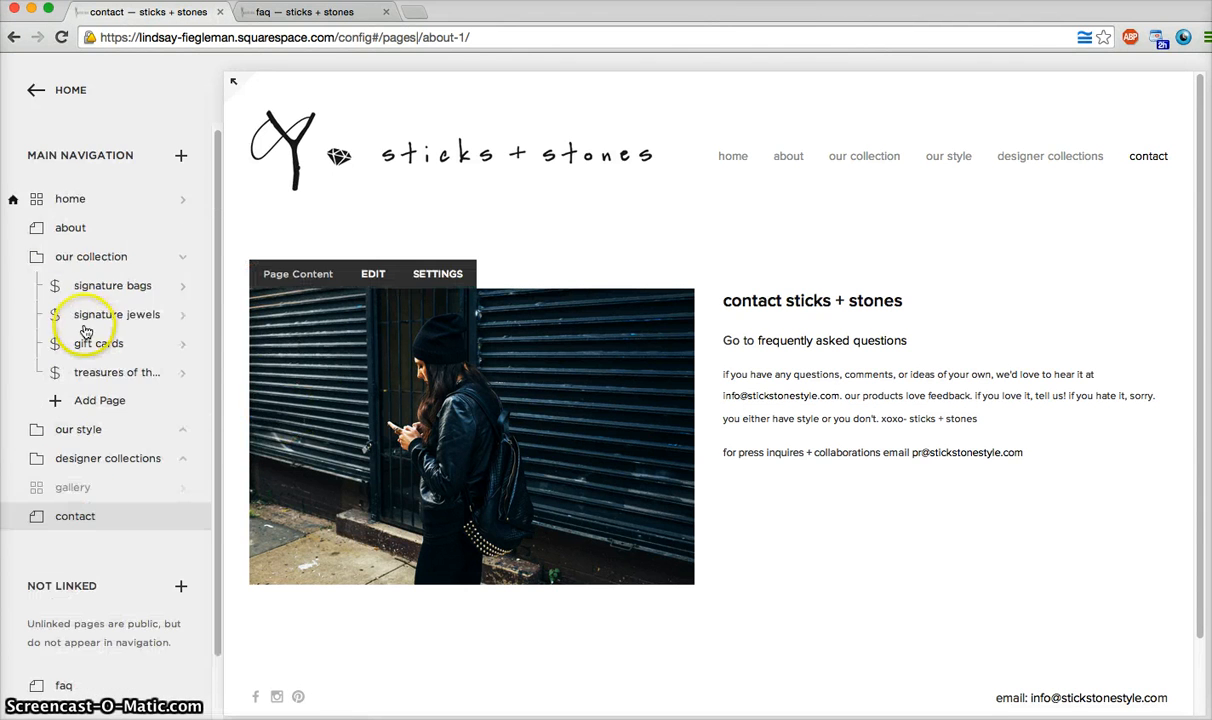
{"action": "left_click", "coordinate": [12, 200]}
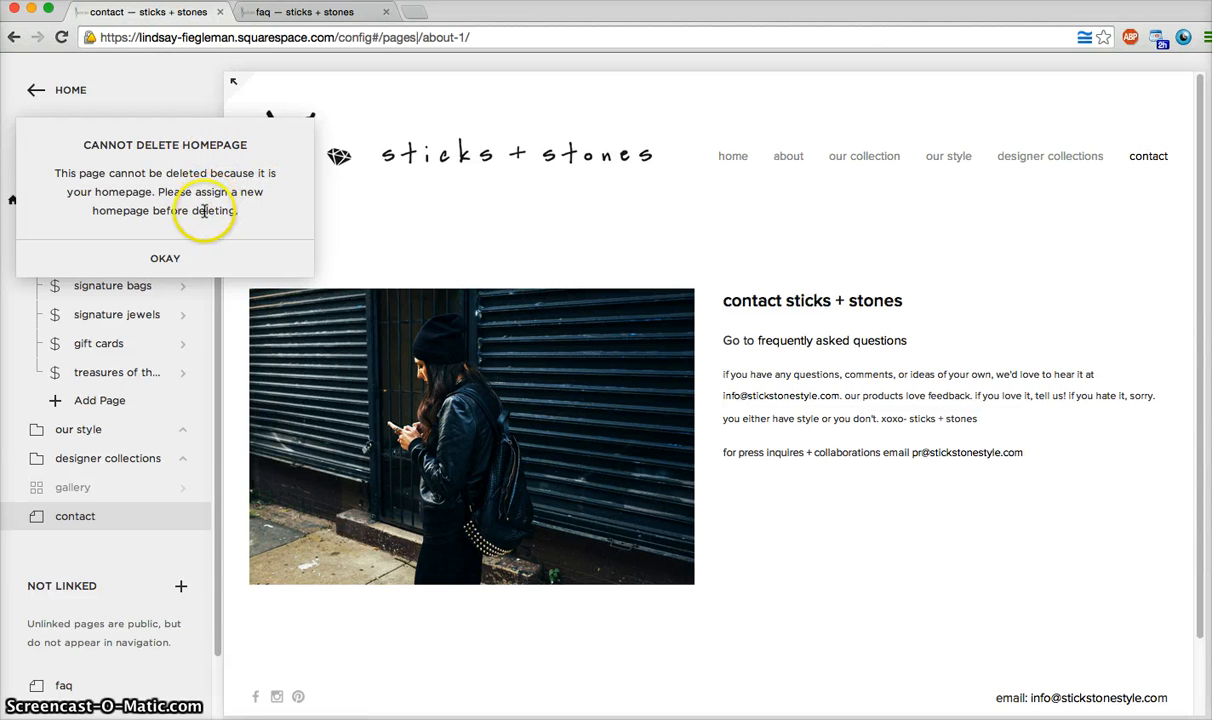
{"action": "left_click", "coordinate": [162, 259]}
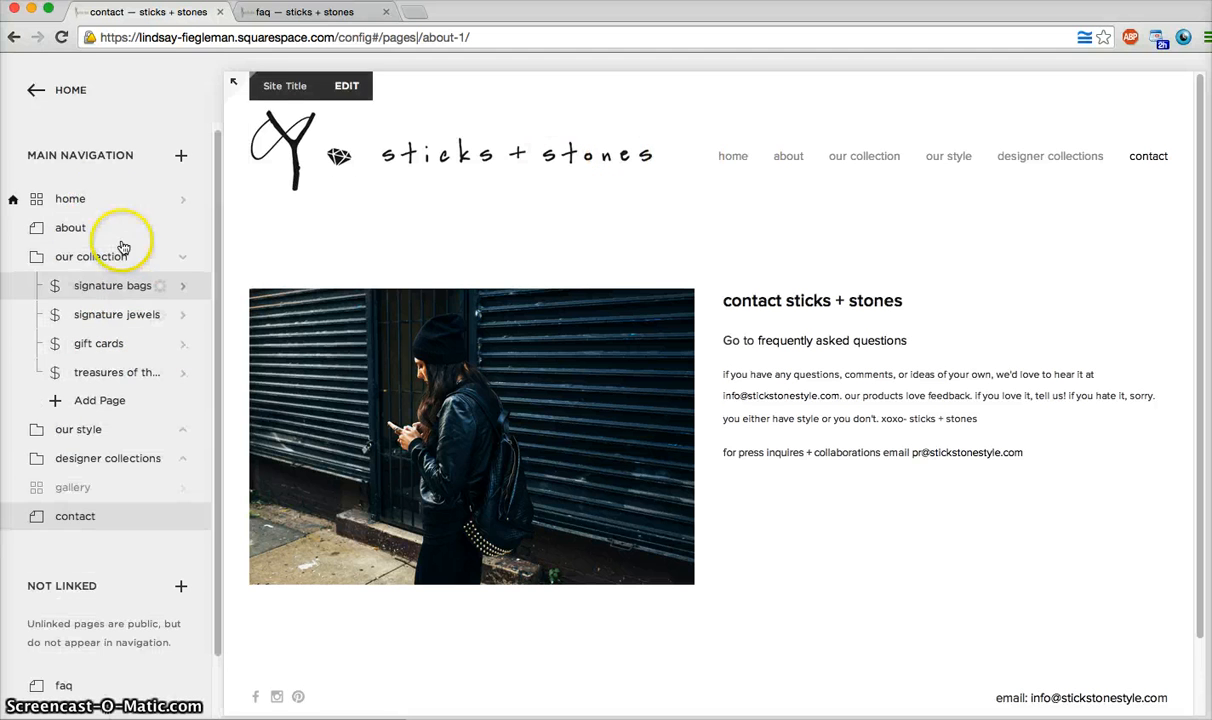
Step: Move the home page out of the main navigation into the not linked section, below faq
{"action": "left_click_drag", "start_coordinate": [81, 203], "coordinate": [84, 564]}
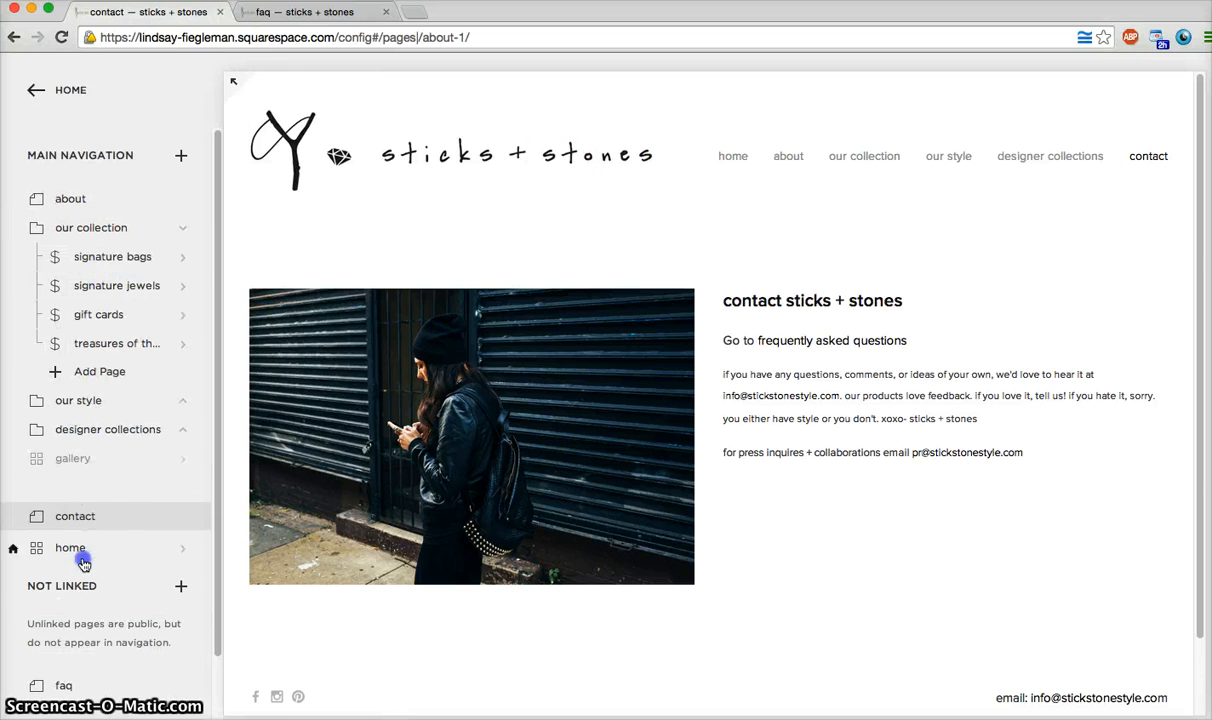
{"action": "left_click_drag", "start_coordinate": [92, 694], "coordinate": [94, 697]}
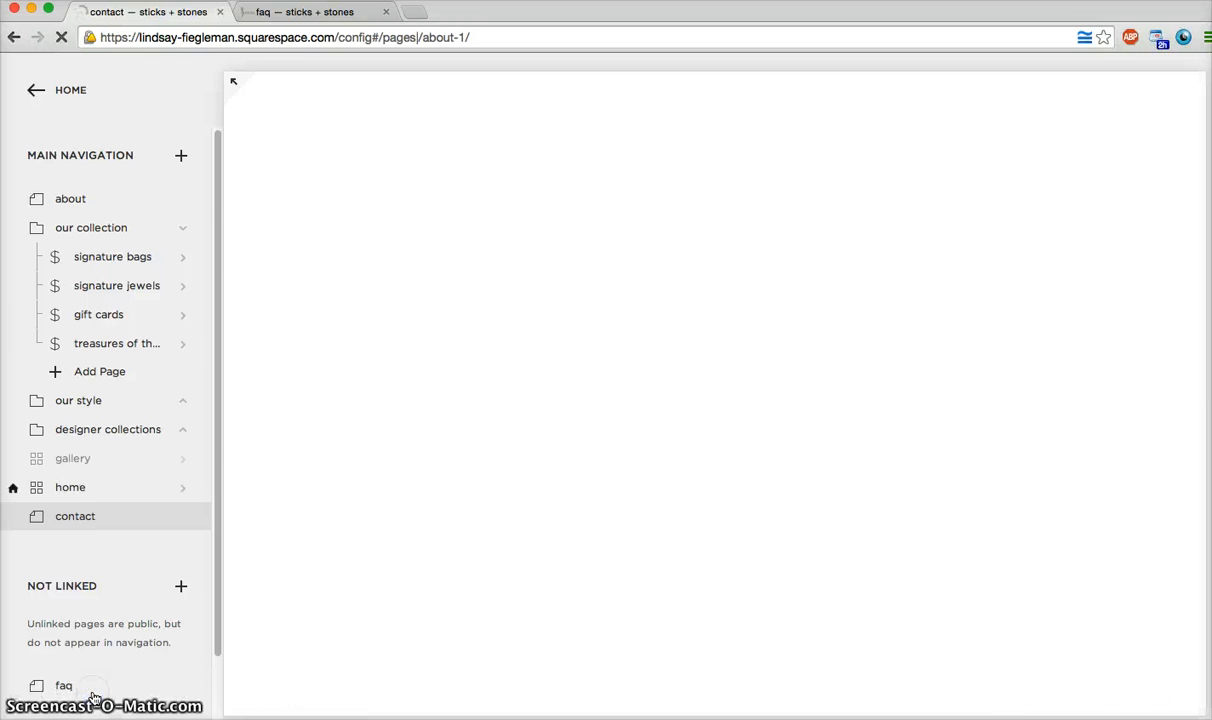
{"action": "scroll", "coordinate": [76, 433], "scroll_direction": "down", "scroll_amount": 2}
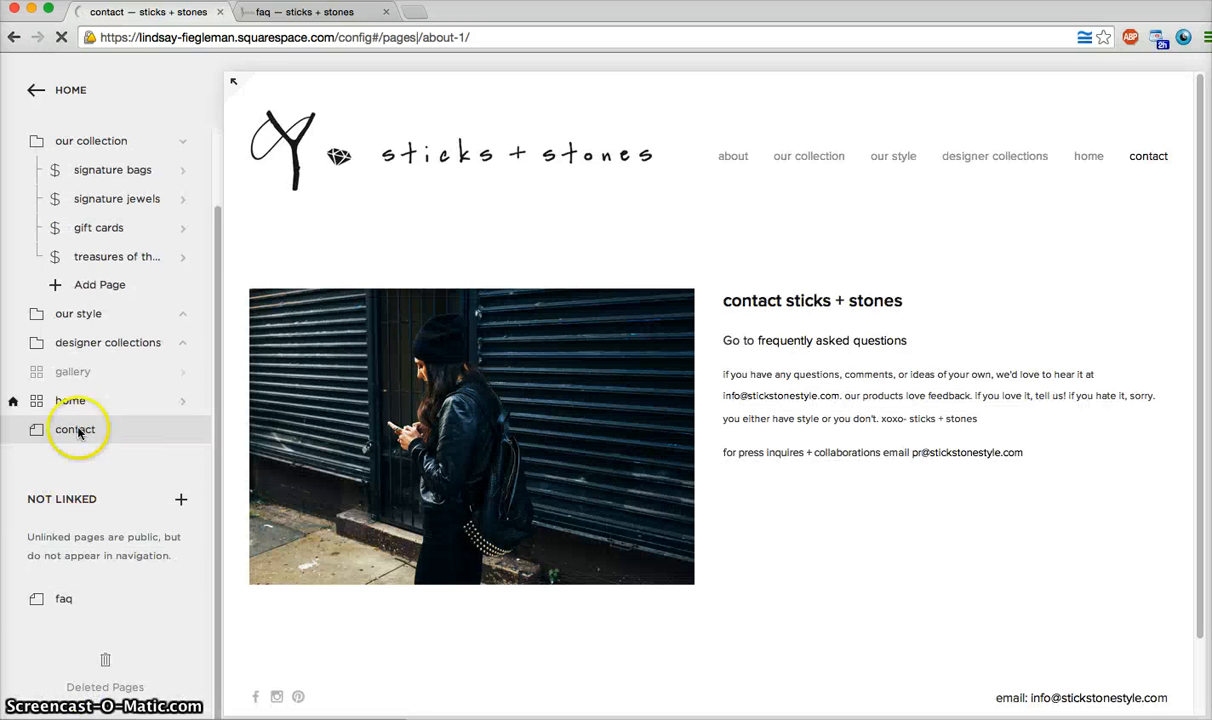
{"action": "left_click_drag", "start_coordinate": [71, 404], "coordinate": [71, 625]}
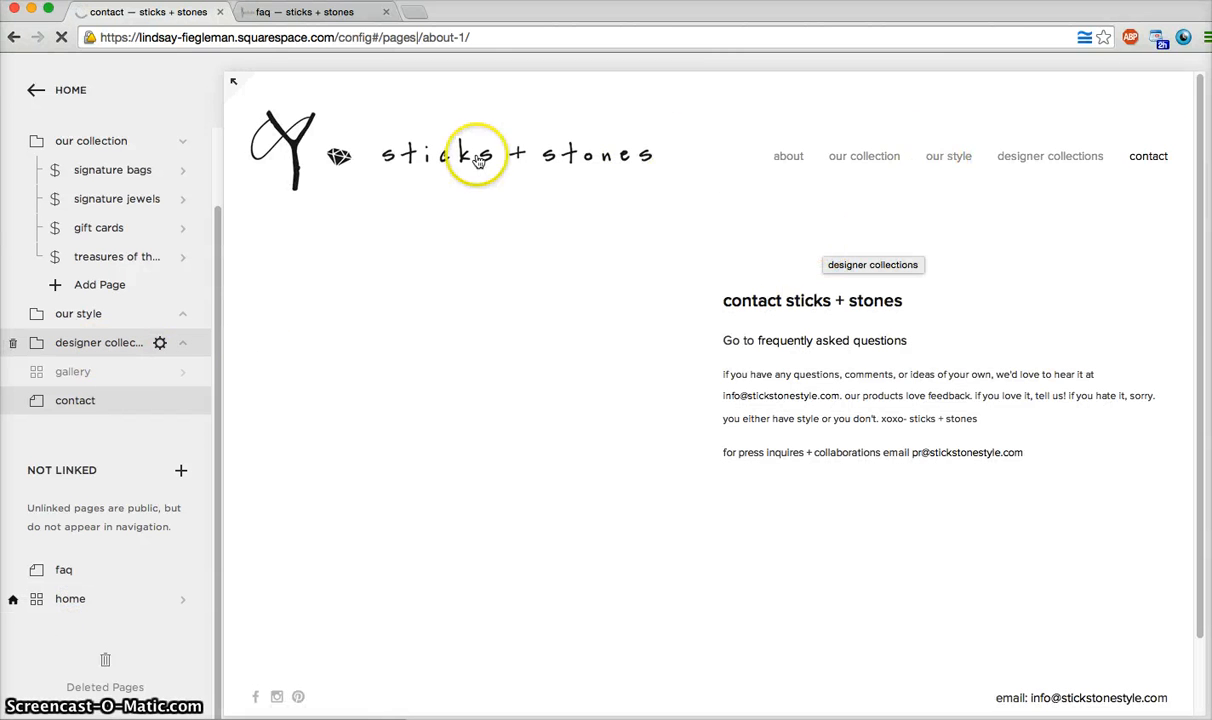
Step: Follow the site logo to the home page in the preview and on the live site, and return to the Squarespace page list
{"action": "left_click", "coordinate": [423, 153]}
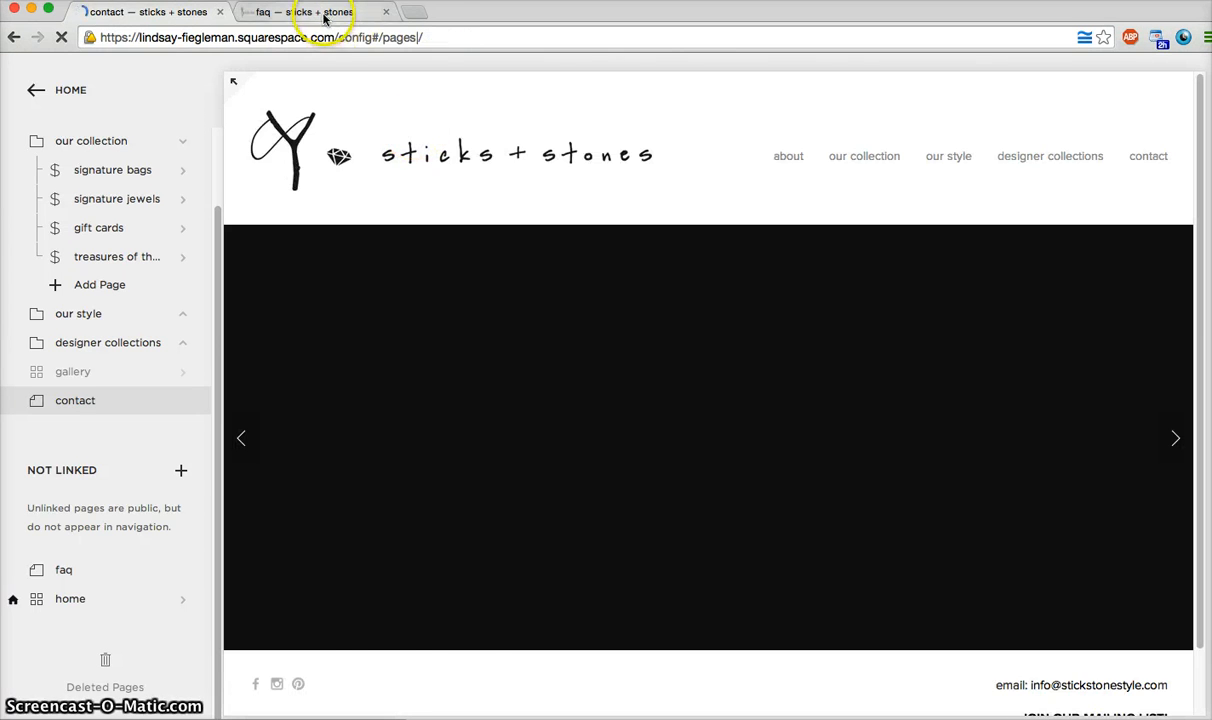
{"action": "left_click", "coordinate": [323, 14]}
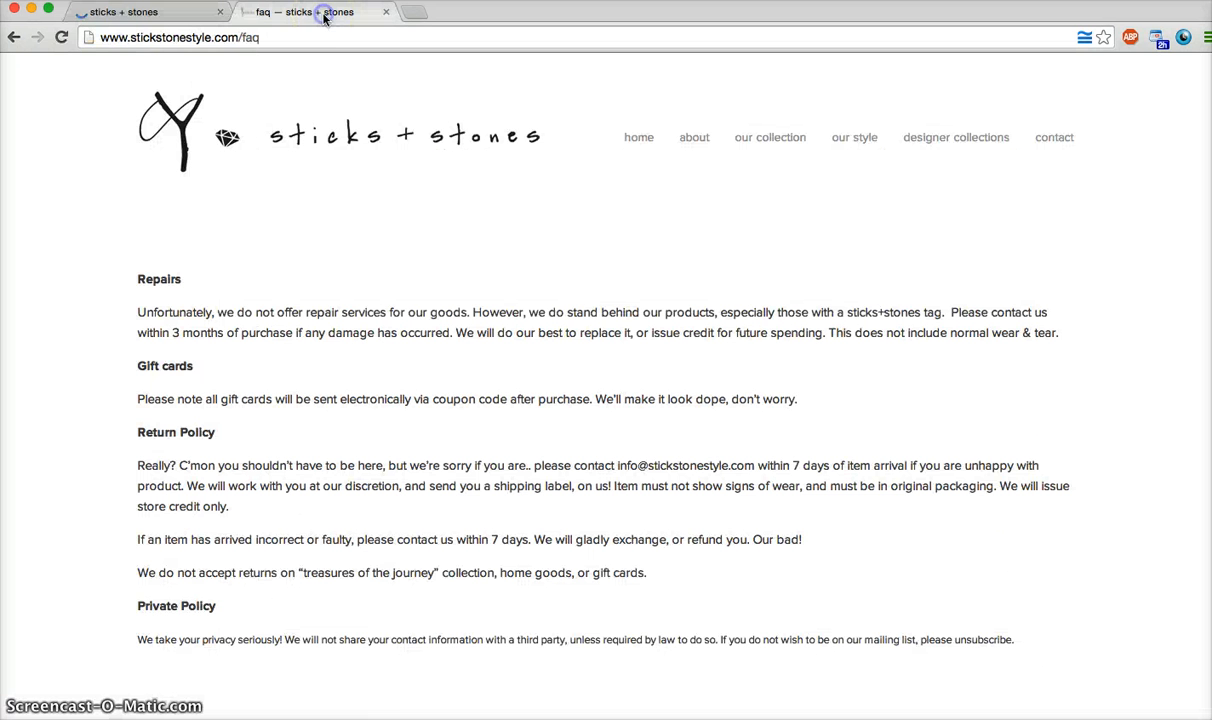
{"action": "left_click", "coordinate": [419, 149]}
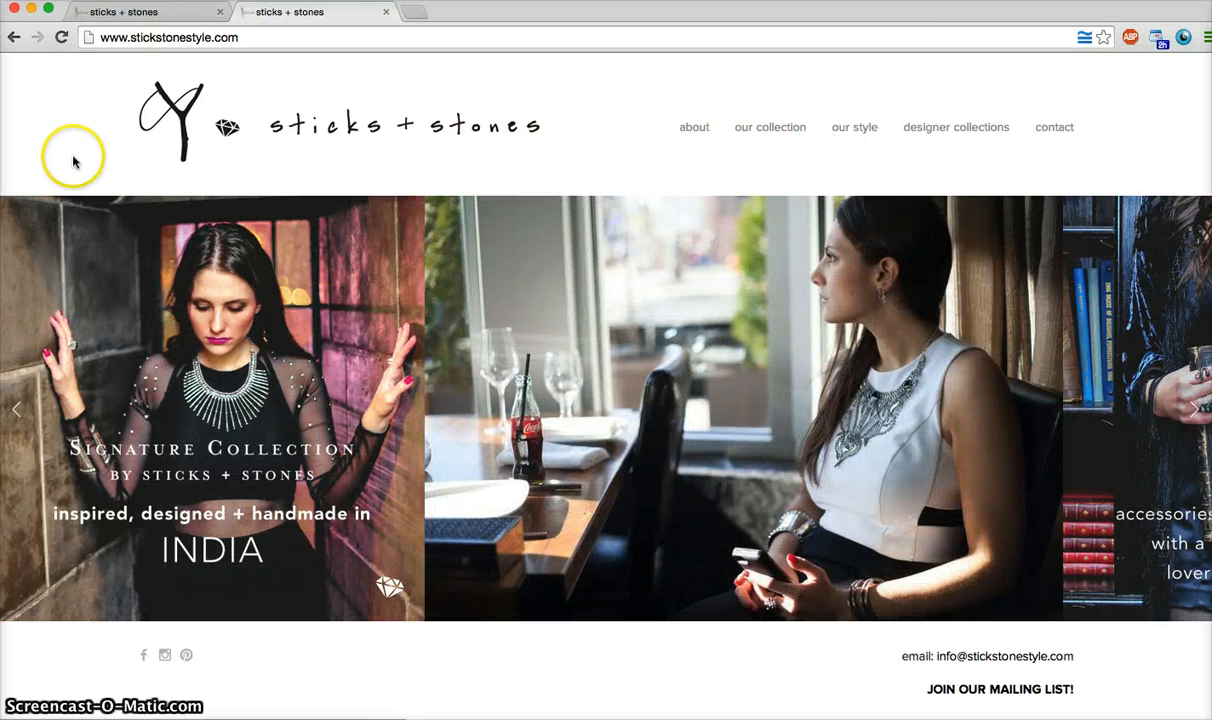
{"action": "left_click", "coordinate": [125, 18]}
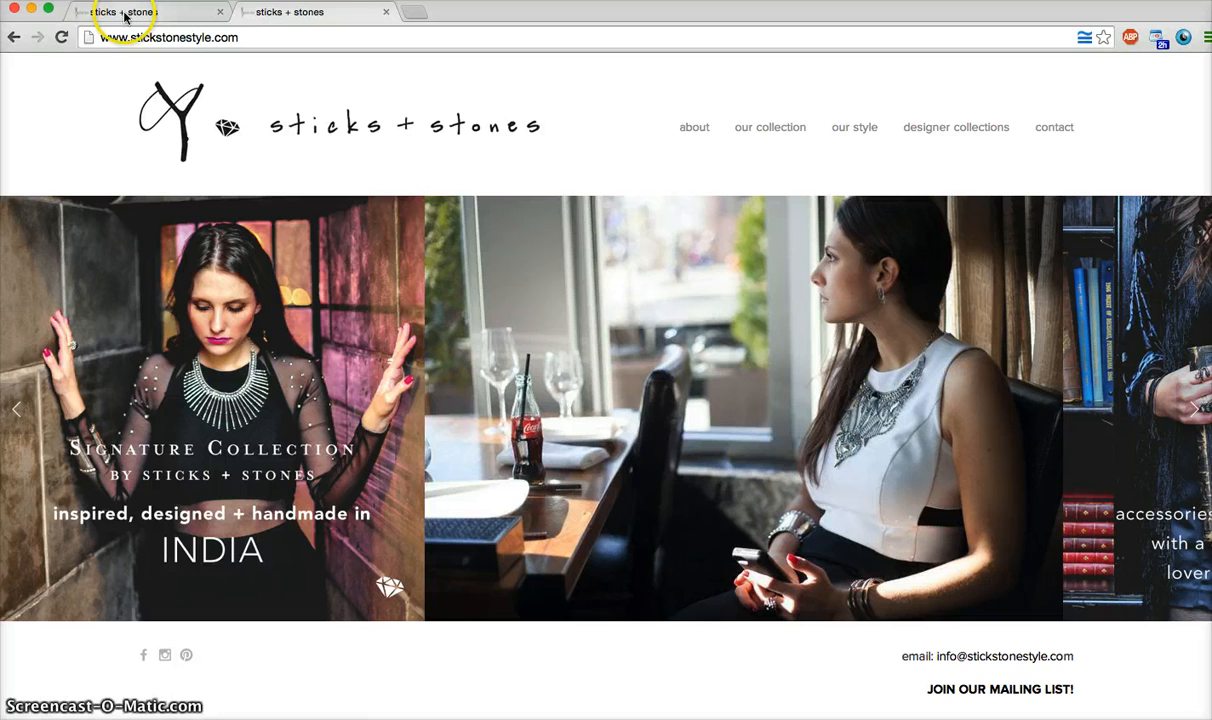
{"action": "left_click", "coordinate": [125, 18]}
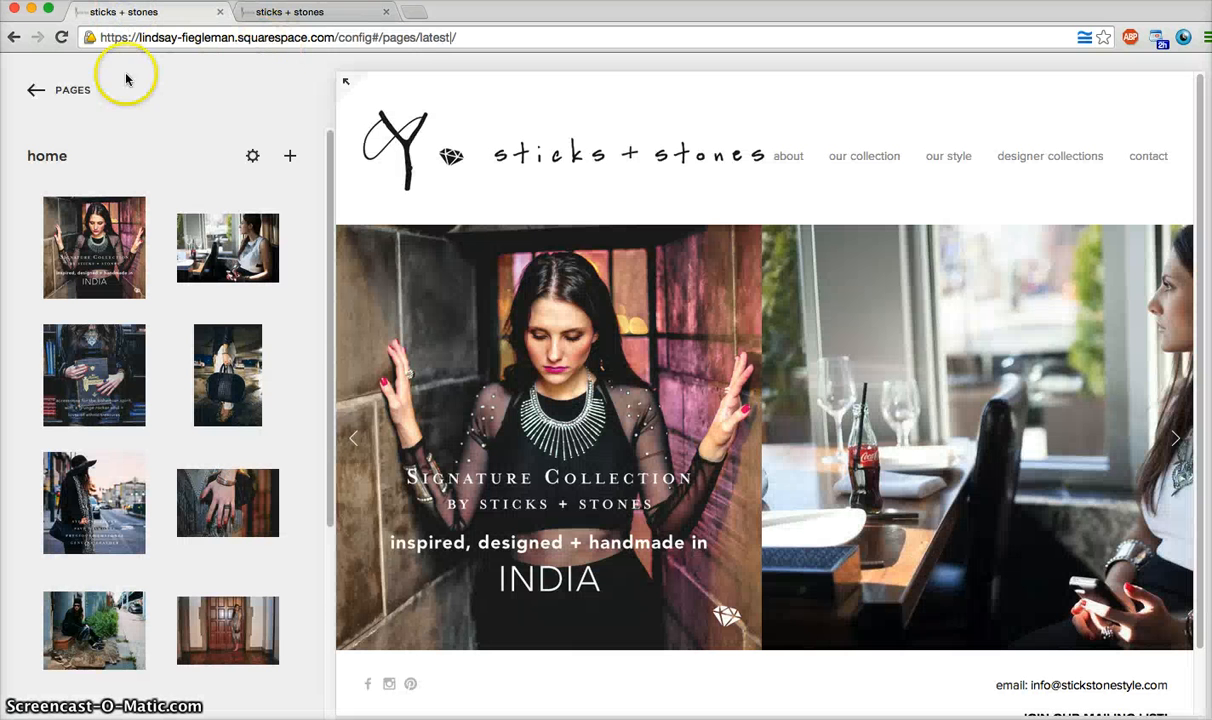
{"action": "left_click", "coordinate": [60, 92]}
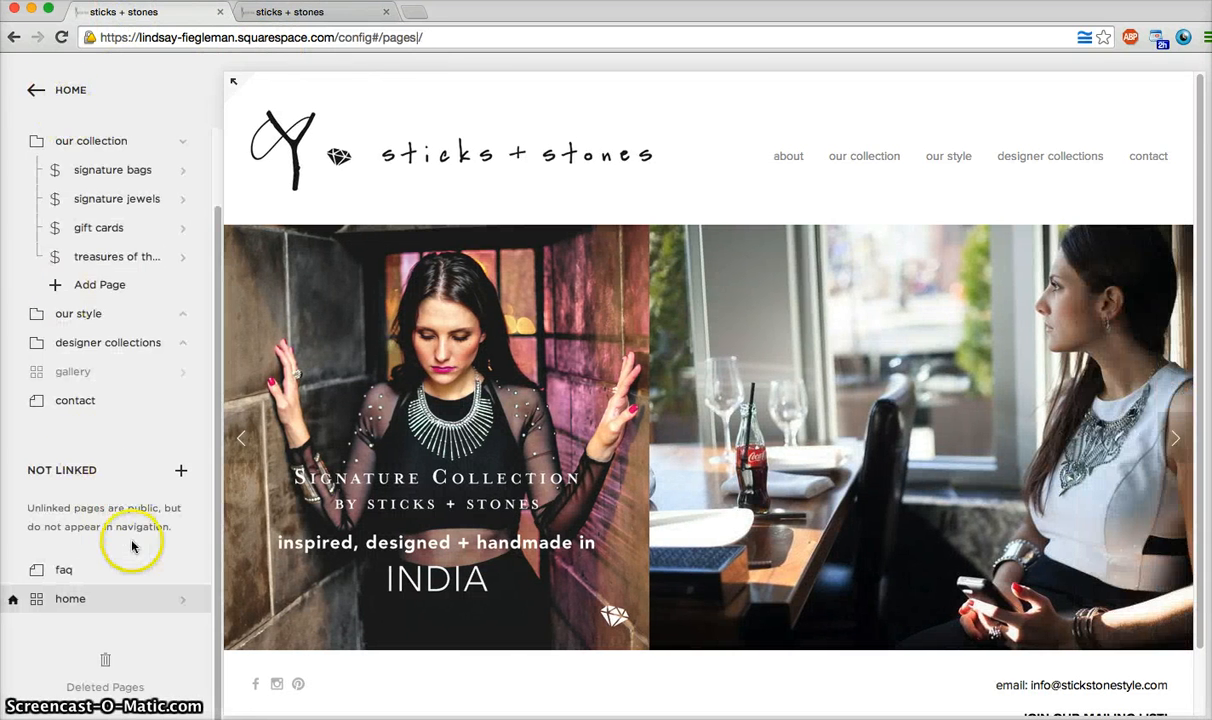
Step: Open the deleted pages list, look through its restorable example and deleted pages, and return to the page list
{"action": "scroll", "coordinate": [134, 535], "scroll_direction": "up", "scroll_amount": 1}
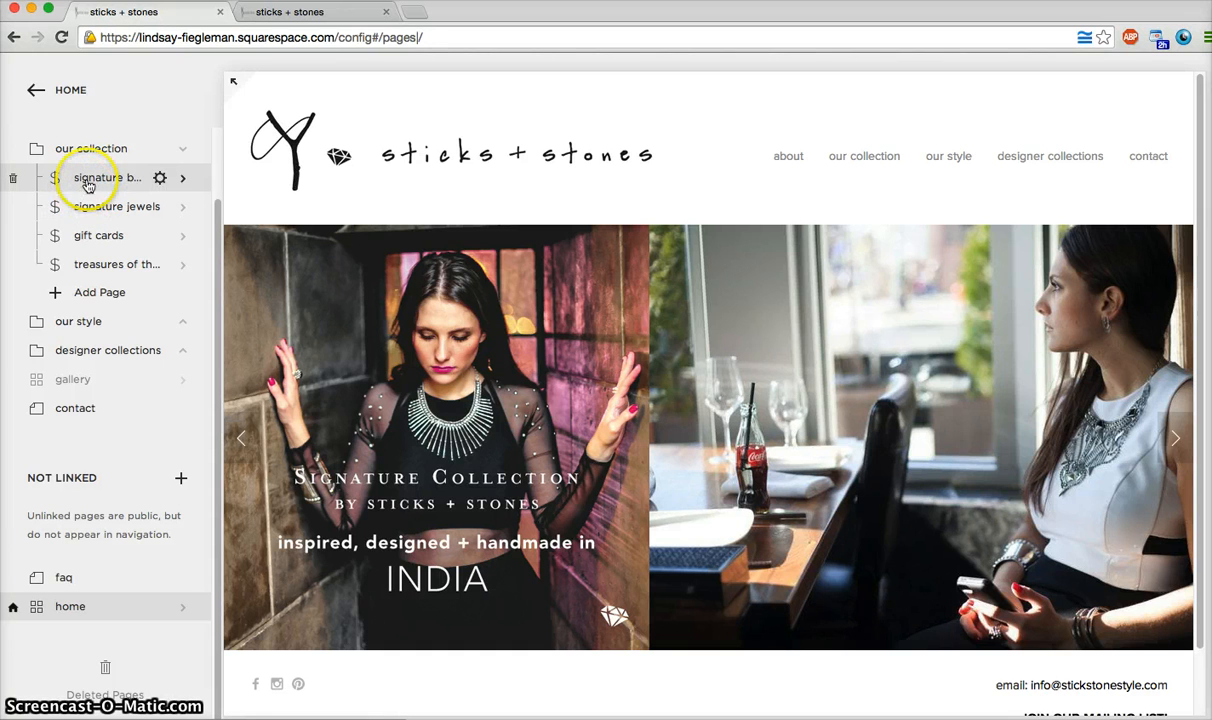
{"action": "mouse_move", "coordinate": [88, 186]}
{"action": "left_mouse_down"}
{"action": "mouse_move", "coordinate": [122, 300]}
{"action": "mouse_move", "coordinate": [100, 705]}
{"action": "left_mouse_up"}
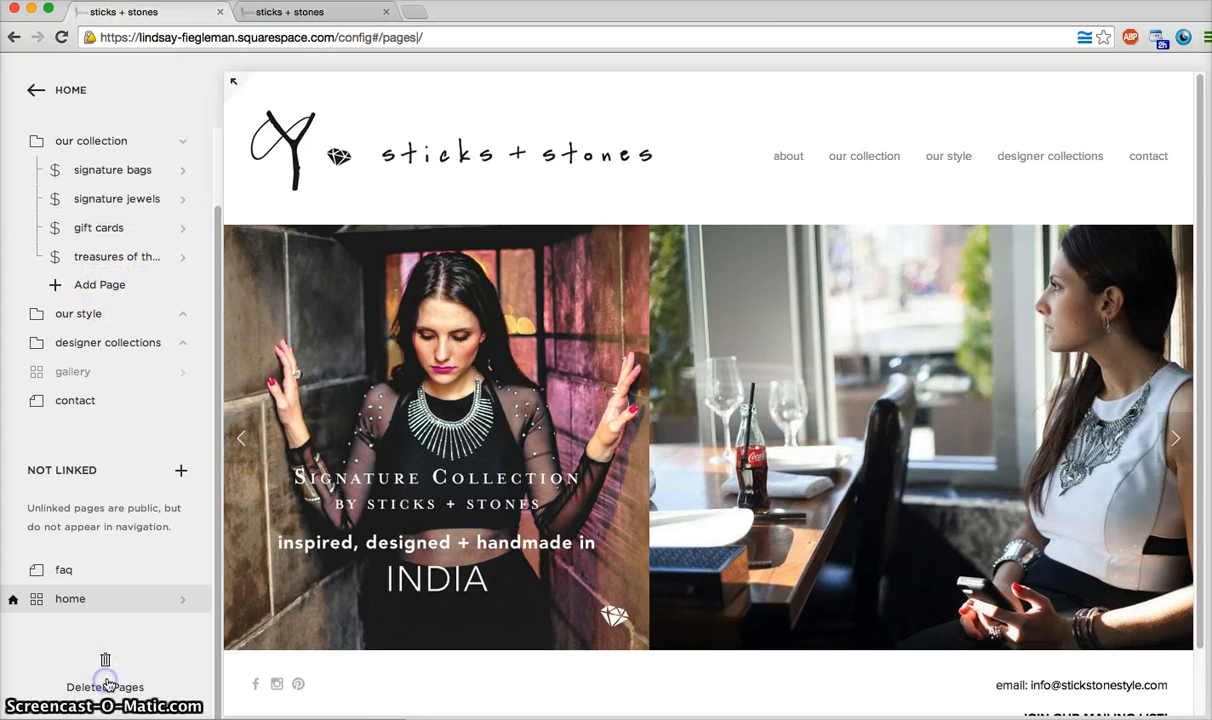
{"action": "left_click", "coordinate": [108, 684]}
{"action": "scroll", "coordinate": [167, 296], "scroll_direction": "down", "scroll_amount": 5}
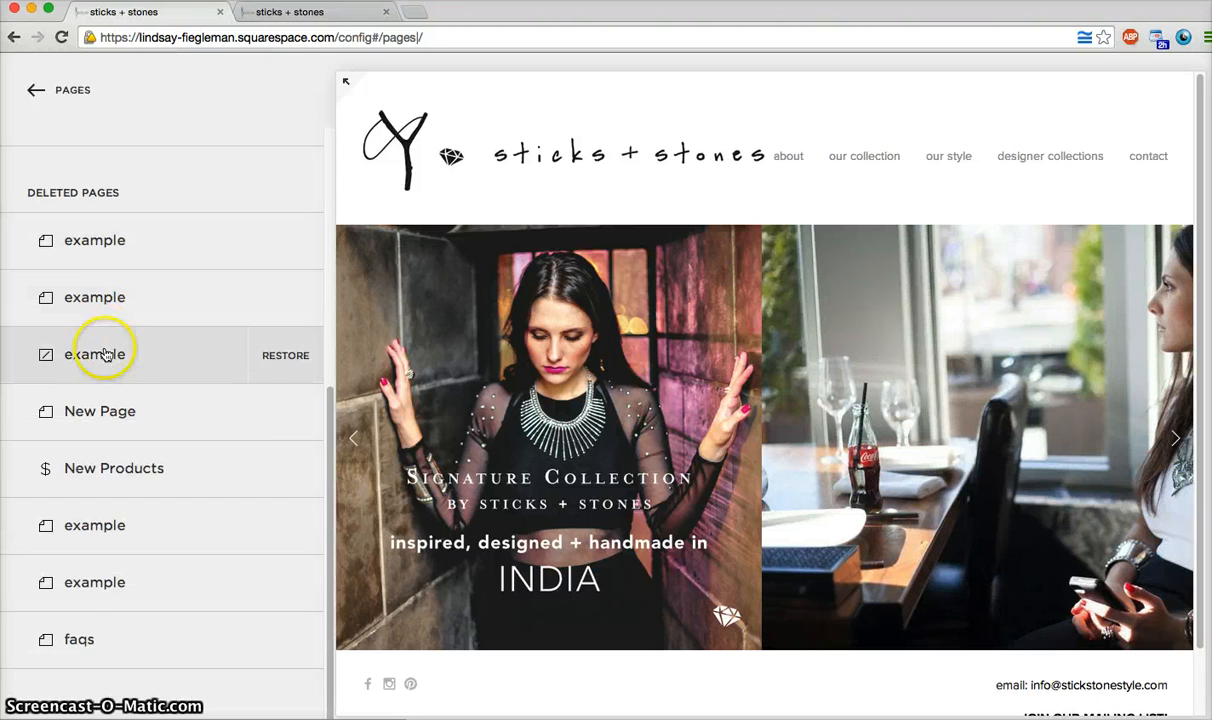
{"action": "scroll", "coordinate": [150, 425], "scroll_direction": "up", "scroll_amount": 5}
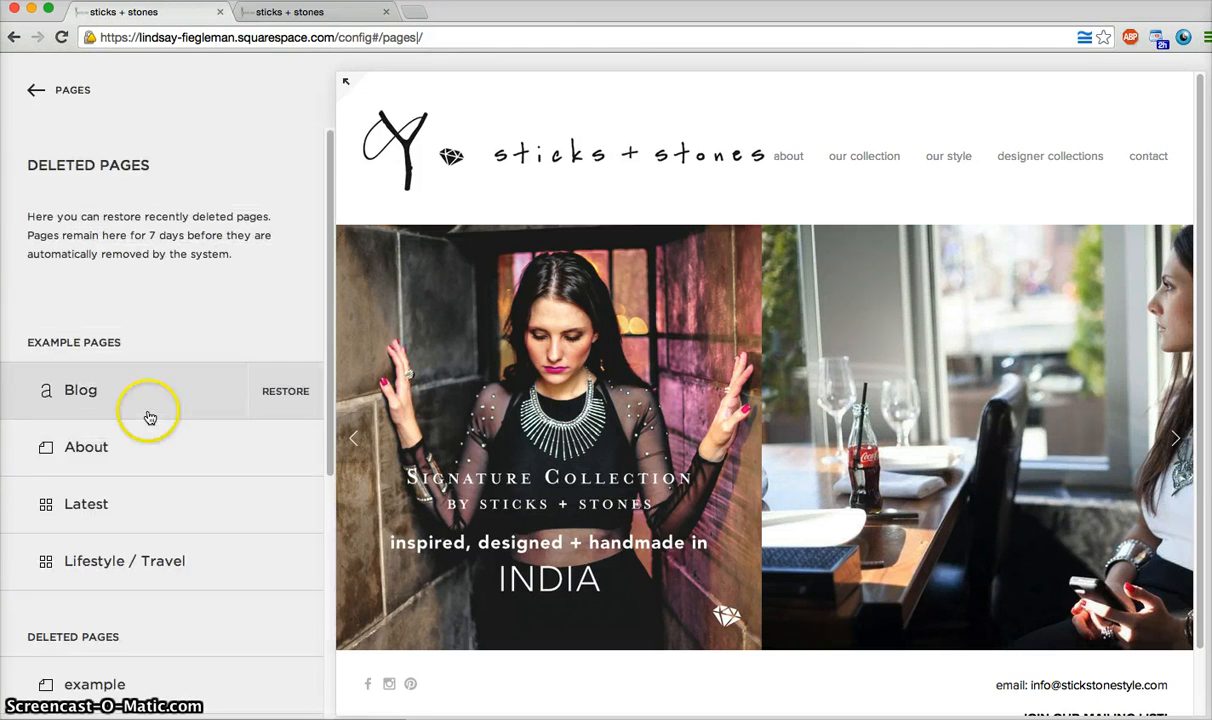
{"action": "left_click", "coordinate": [65, 92]}
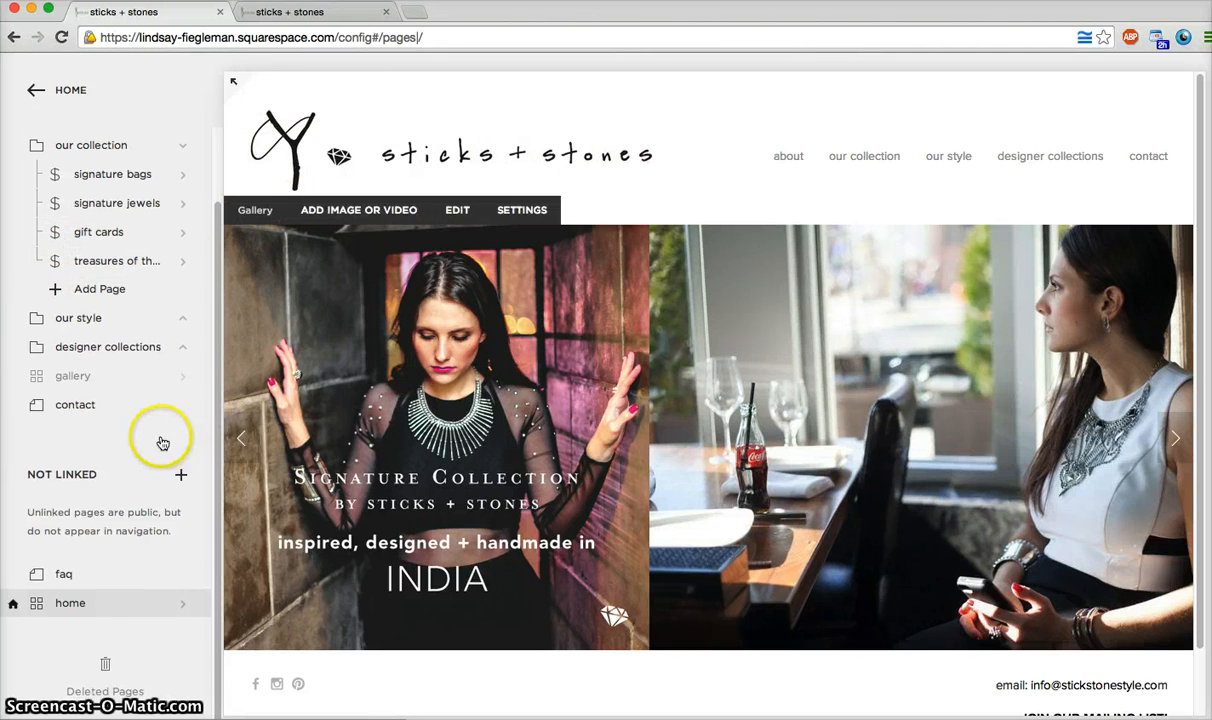
Step: Open the about page's settings, review its navigation title and other basic options, and close them without changes
{"action": "scroll", "coordinate": [162, 430], "scroll_direction": "up", "scroll_amount": 2}
{"action": "mouse_move", "coordinate": [170, 197]}
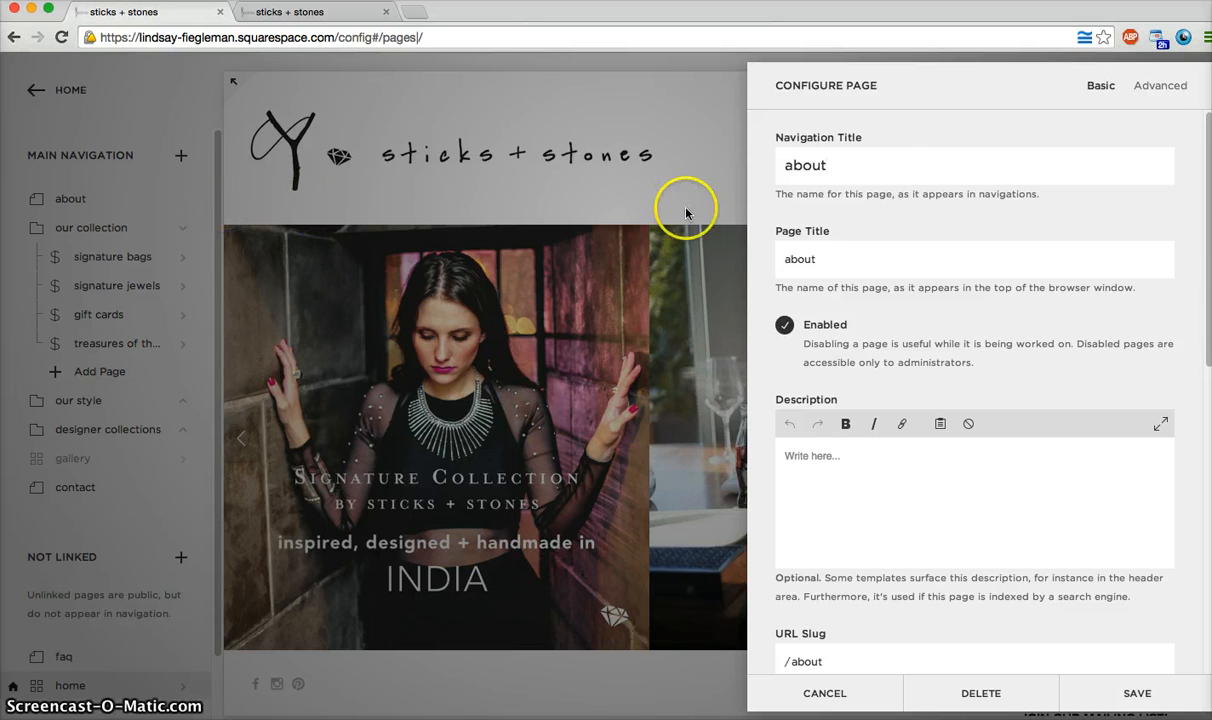
{"action": "left_click", "coordinate": [892, 167]}
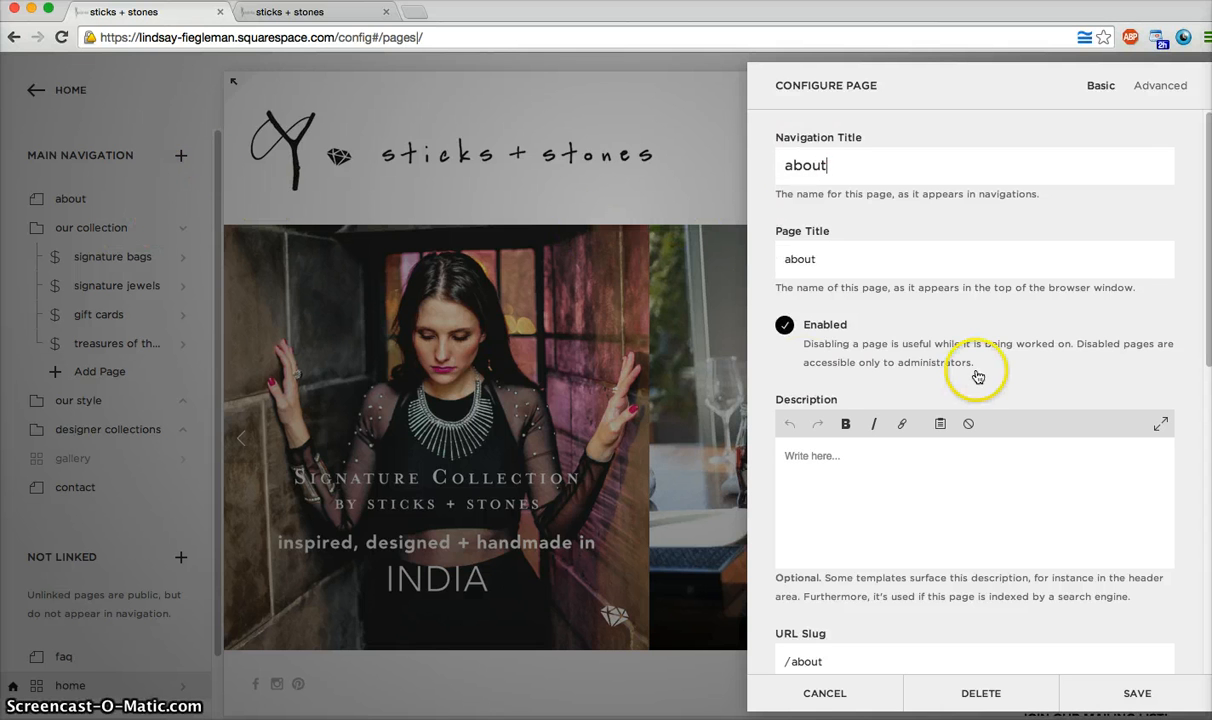
{"action": "scroll", "coordinate": [978, 376], "scroll_direction": "down", "scroll_amount": 1}
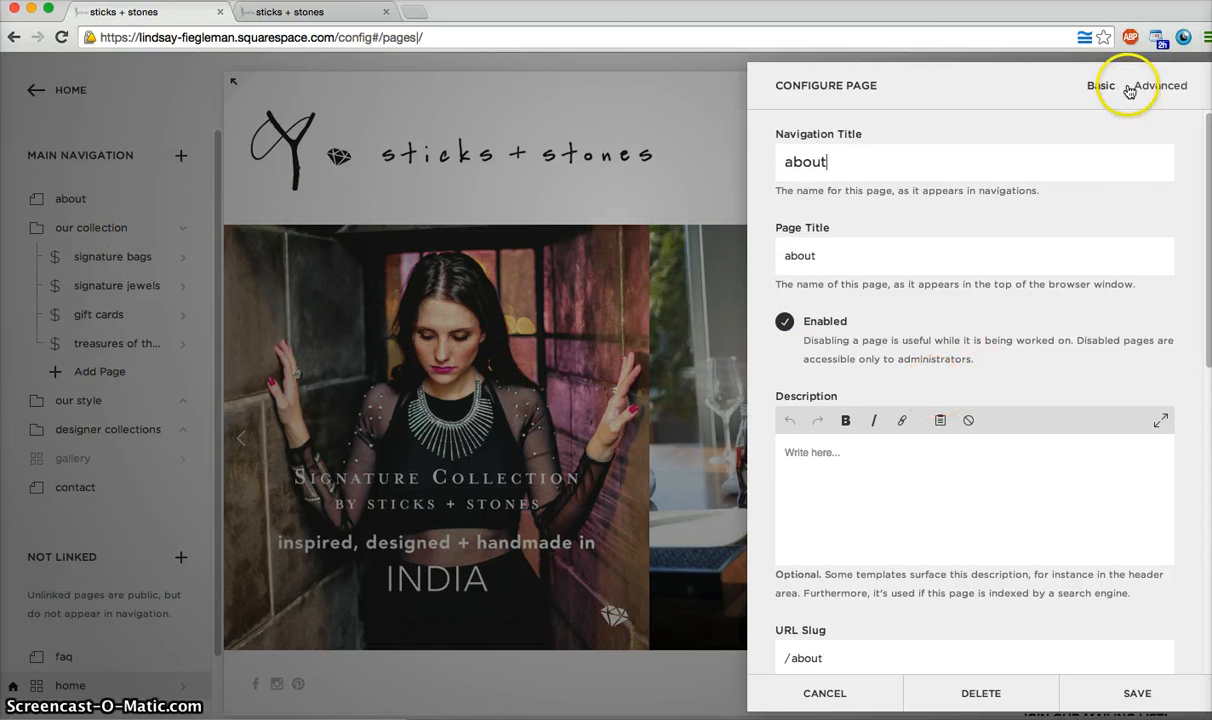
{"action": "left_click", "coordinate": [171, 129]}
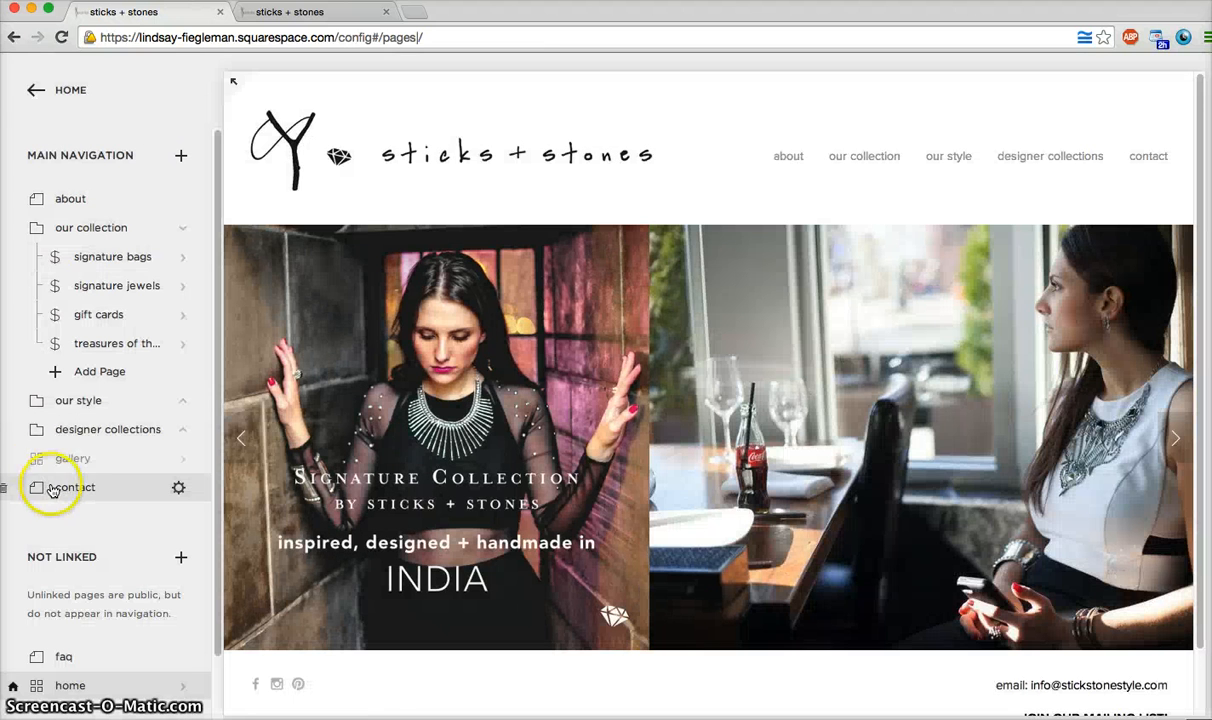
Step: Open and close the contact page's settings, and review the faq page's navigation title in its settings without changing it
{"action": "left_click", "coordinate": [180, 489]}
{"action": "left_click", "coordinate": [671, 112]}
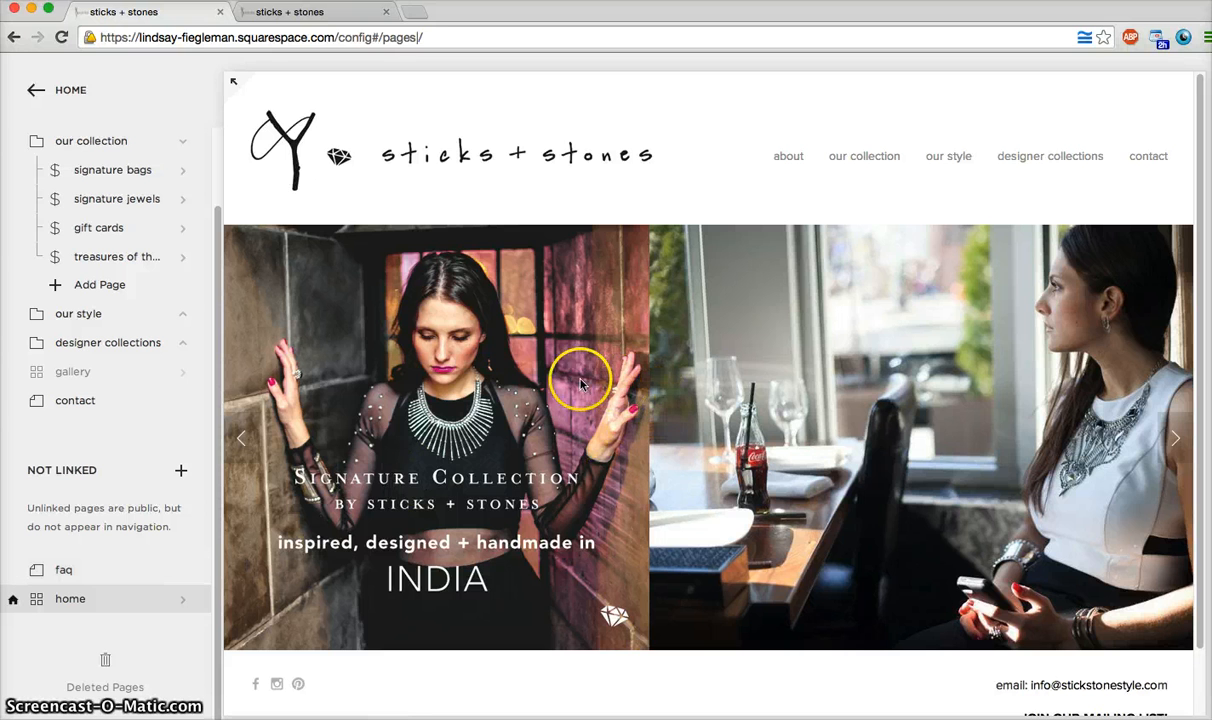
{"action": "left_click", "coordinate": [179, 570]}
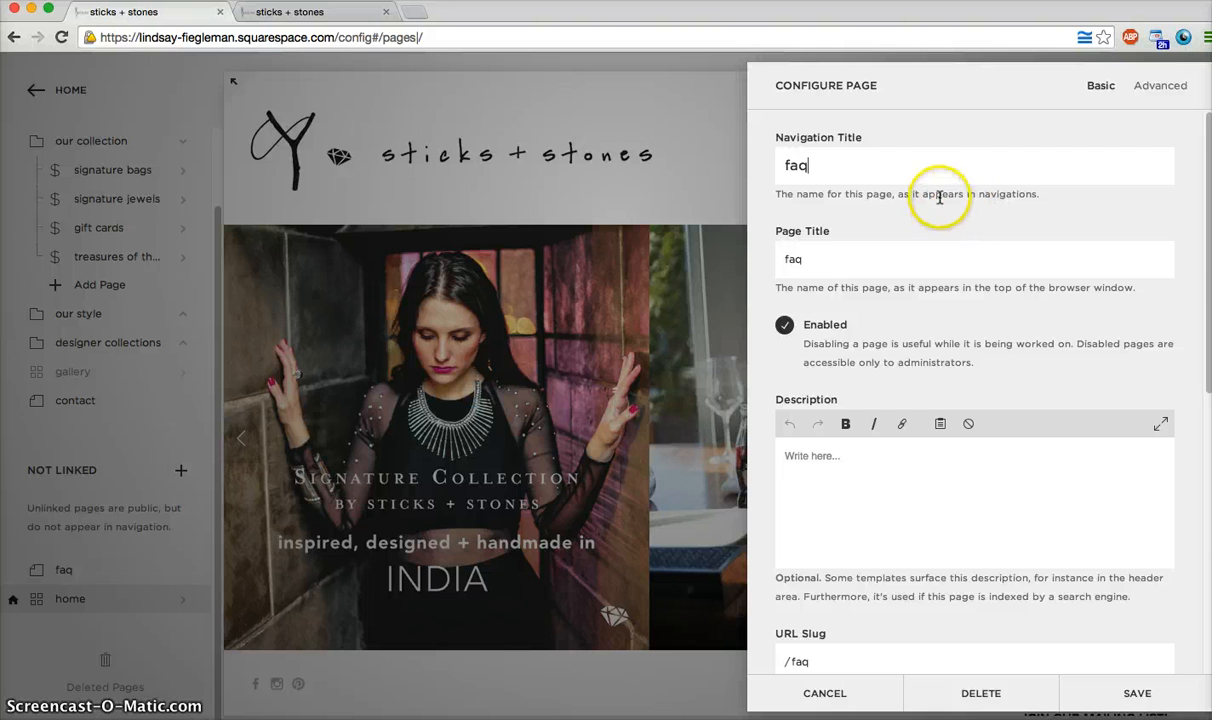
{"action": "left_click", "coordinate": [838, 177]}
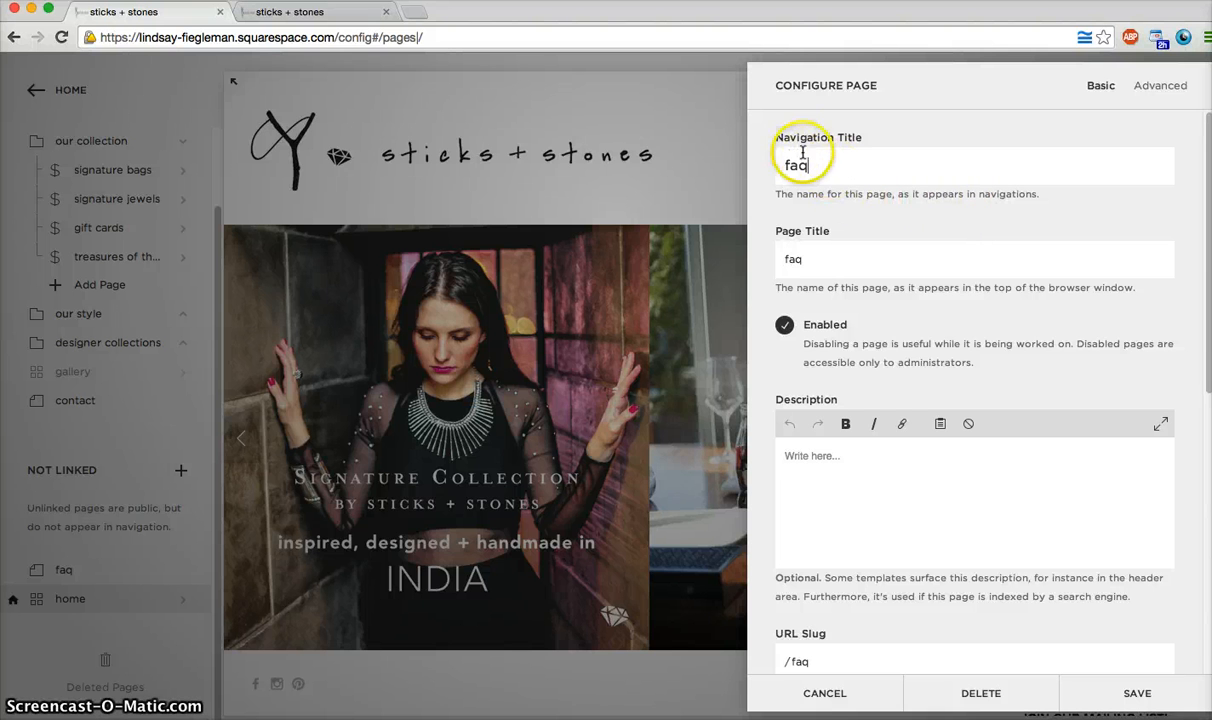
{"action": "left_click", "coordinate": [598, 180]}
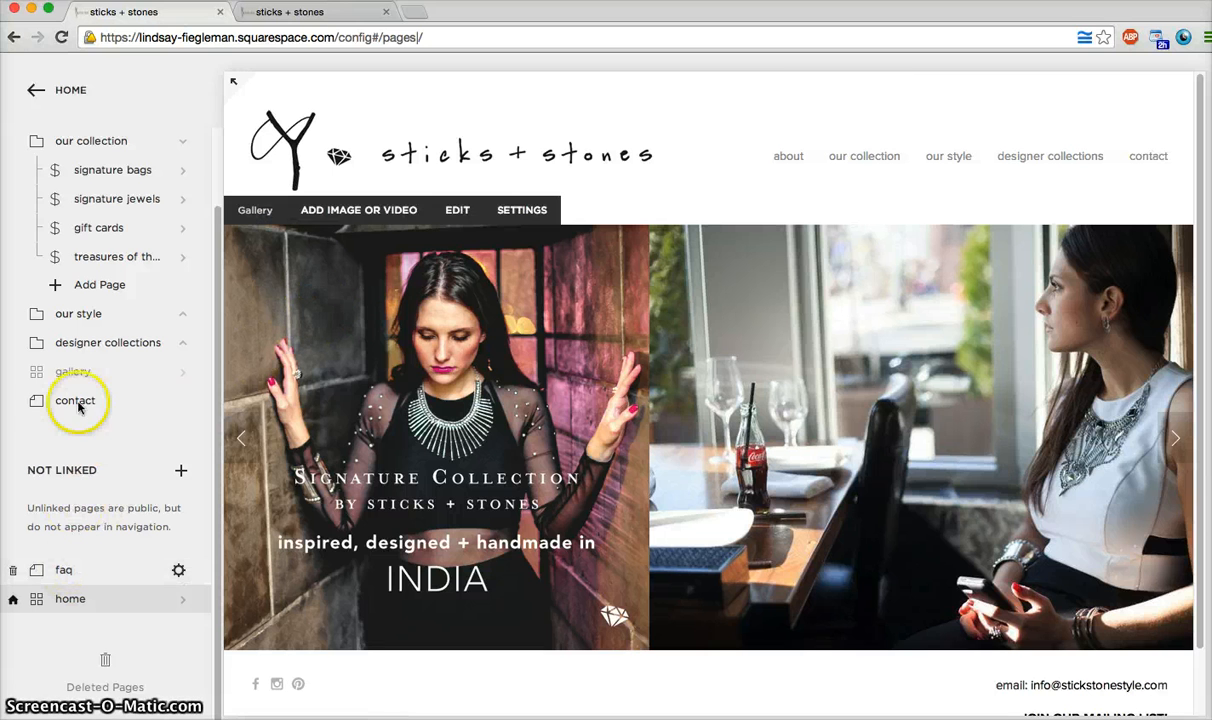
Step: Rename the contact page's navigation title and page title to "contact us" and save the changes
{"action": "mouse_move", "coordinate": [86, 411]}
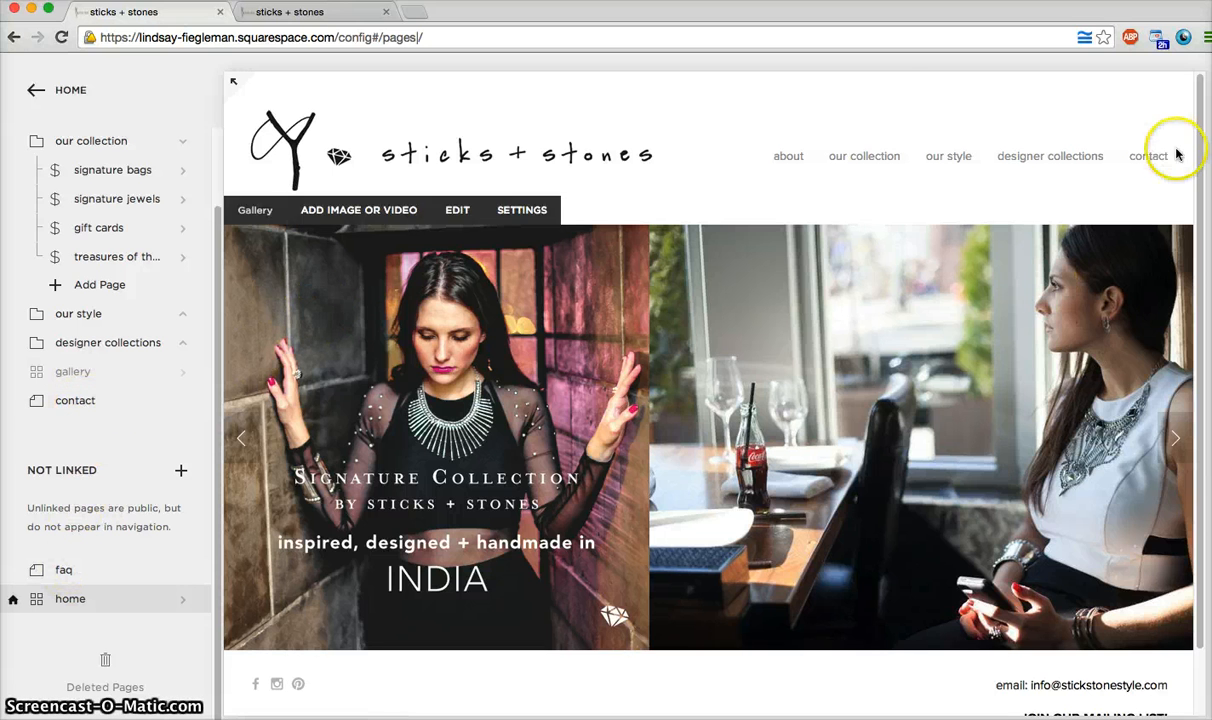
{"action": "mouse_move", "coordinate": [172, 399]}
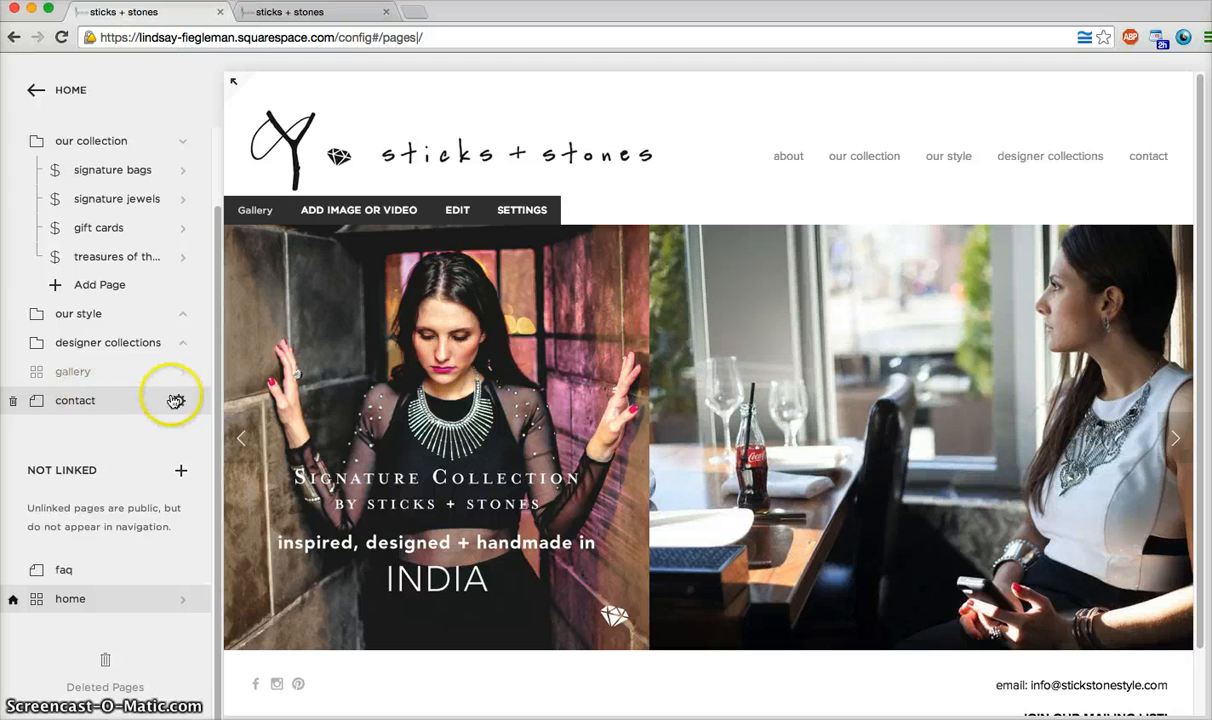
{"action": "left_click", "coordinate": [177, 401]}
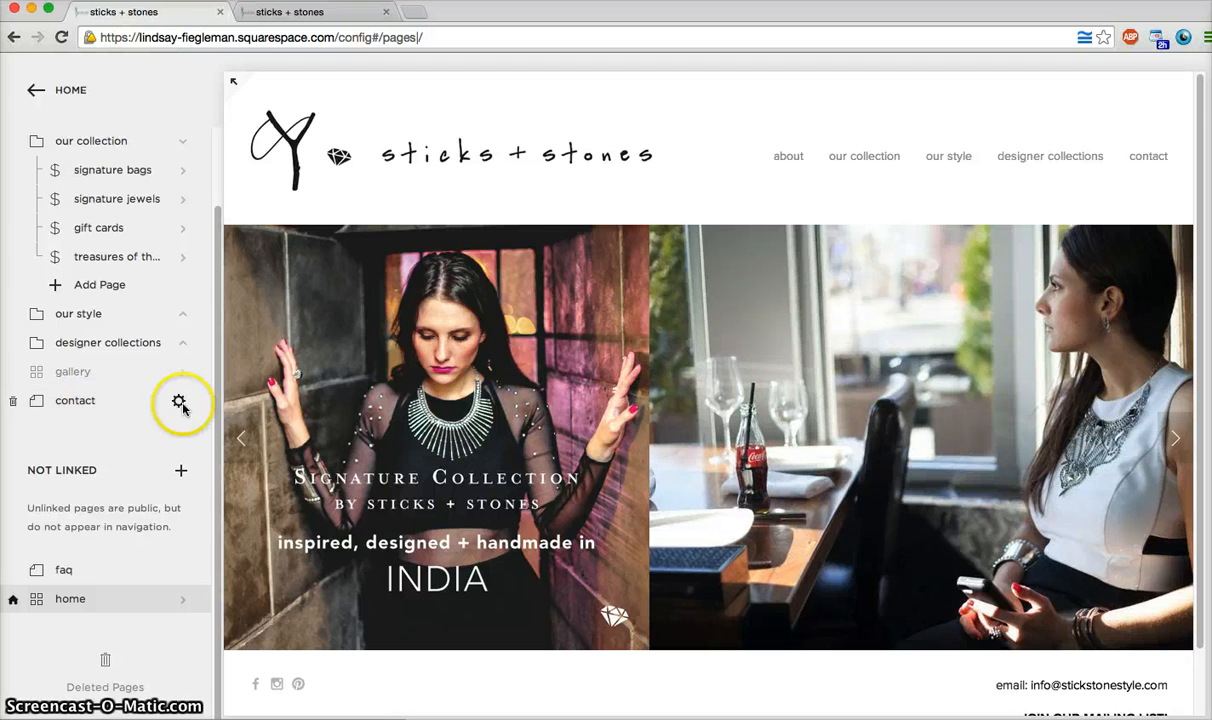
{"action": "left_click", "coordinate": [882, 165]}
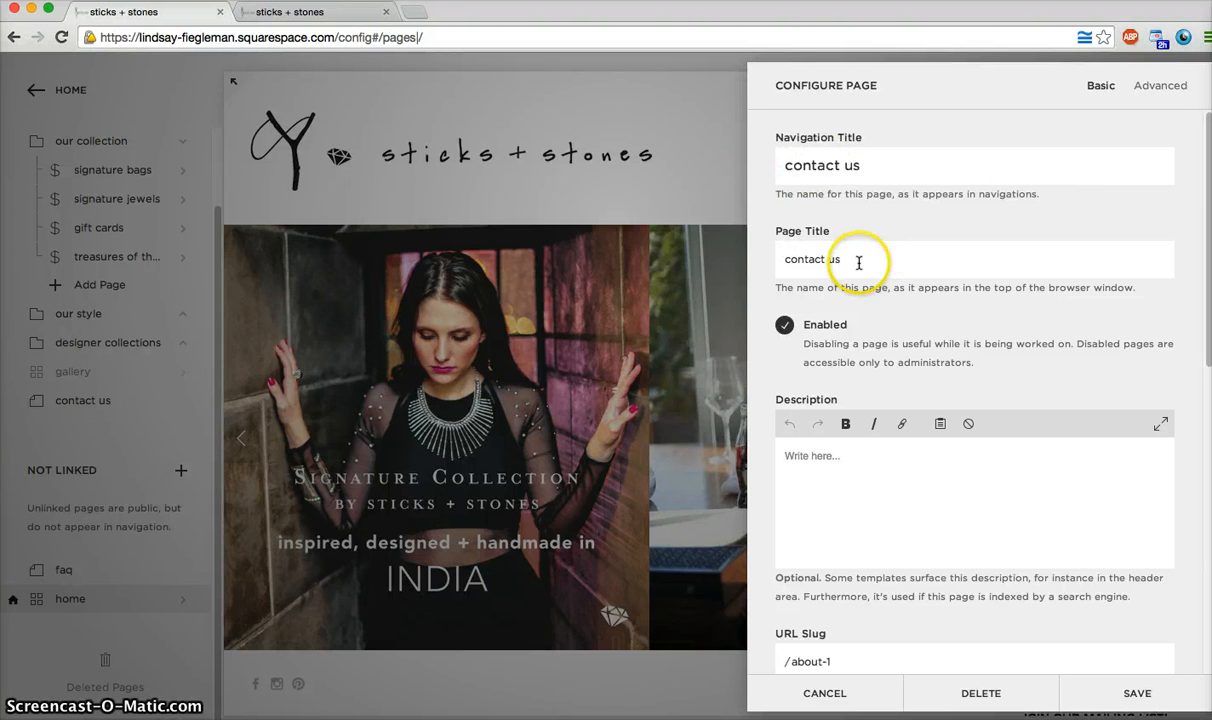
{"action": "left_click", "coordinate": [682, 139]}
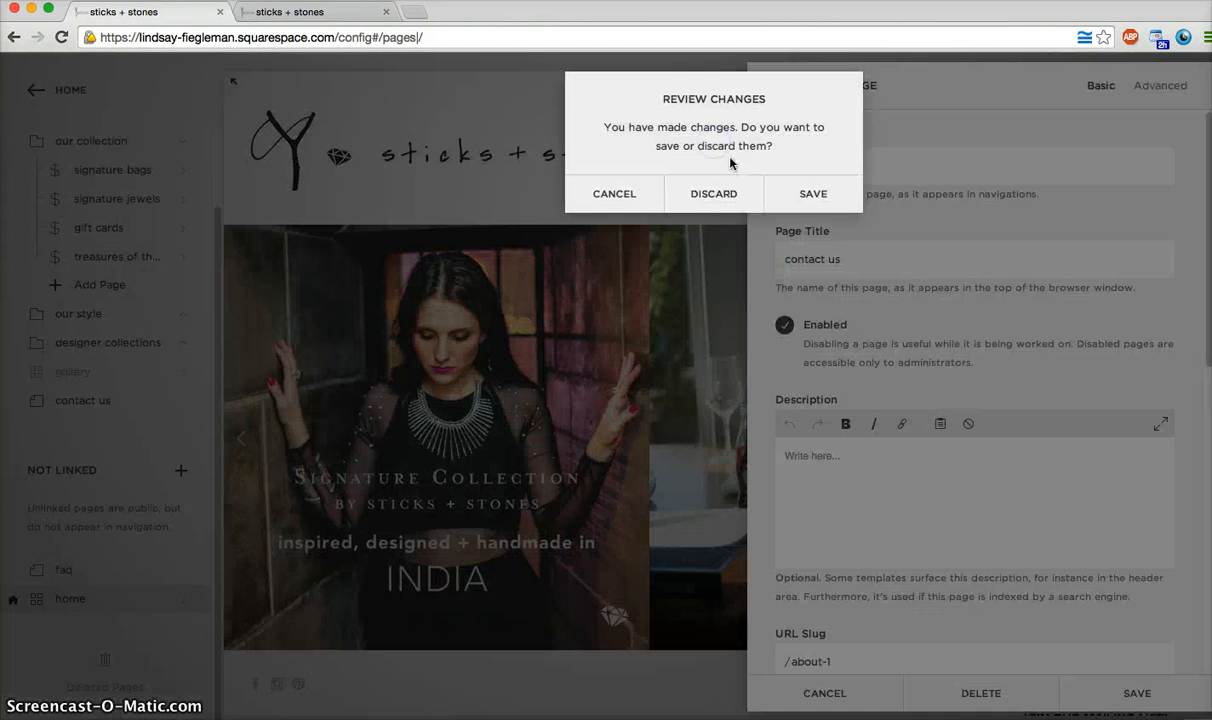
{"action": "left_click", "coordinate": [840, 198]}
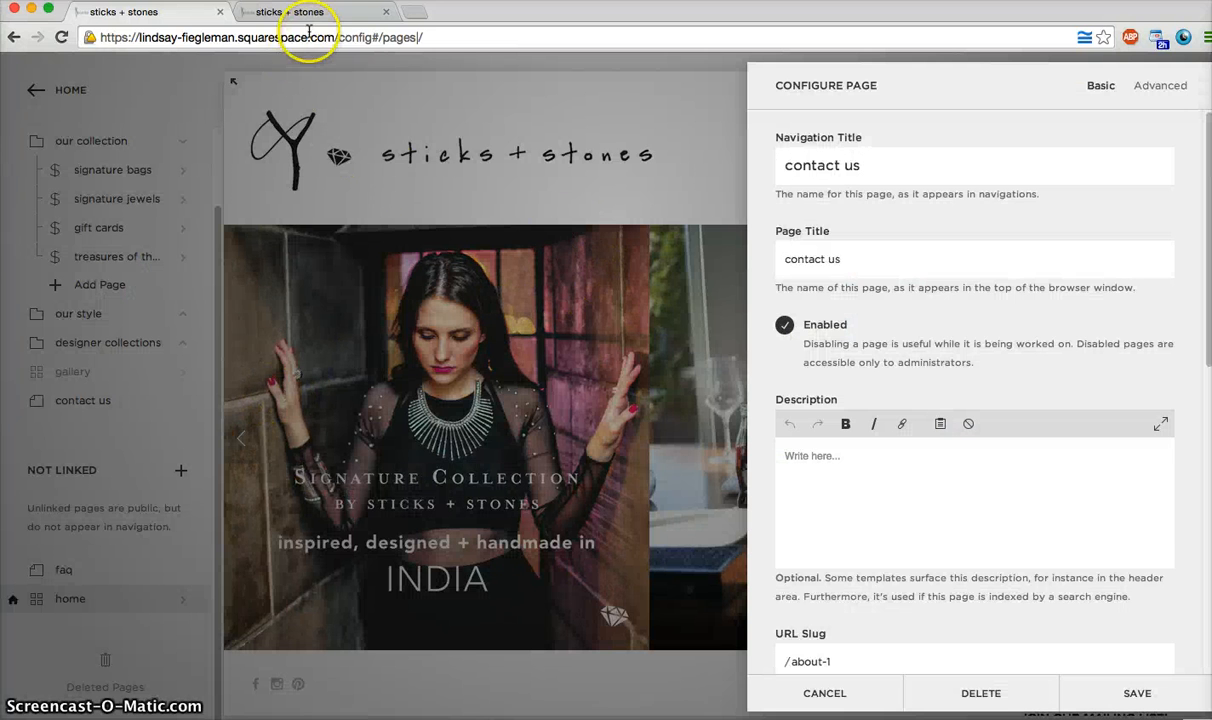
Step: Open the contact page on the live site to check its navigation title, and follow the site logo to the home page
{"action": "left_click", "coordinate": [318, 13]}
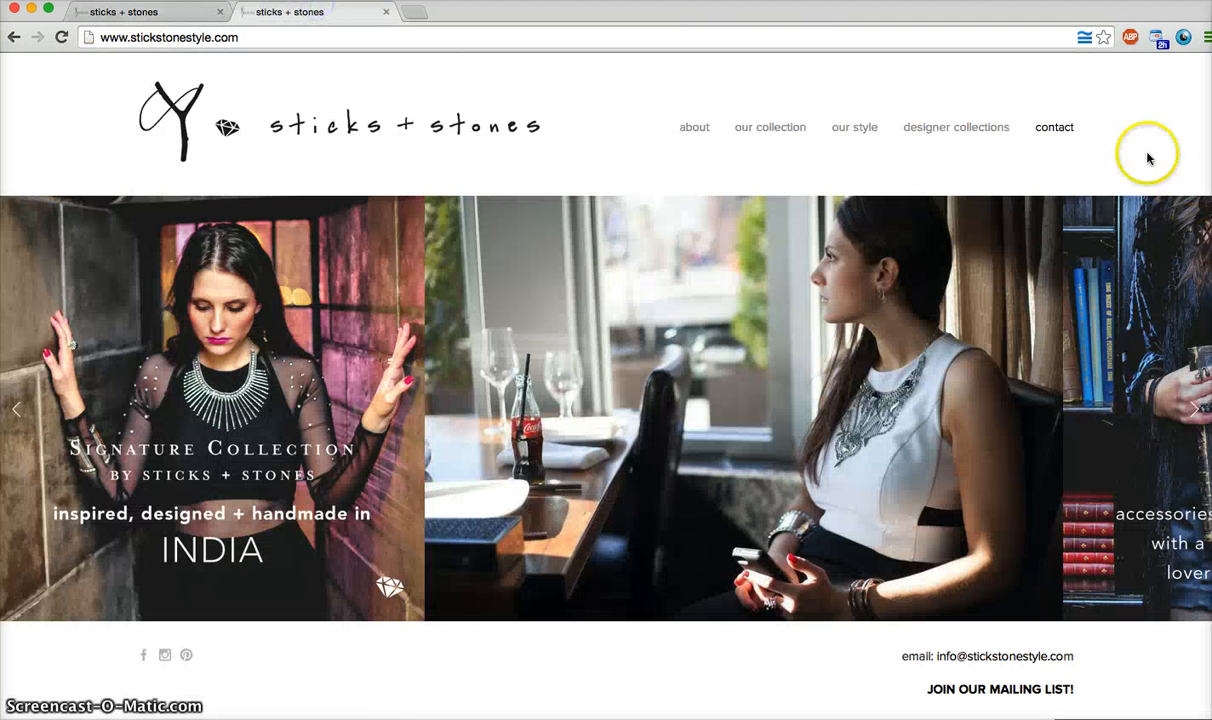
{"action": "left_click", "coordinate": [1063, 129]}
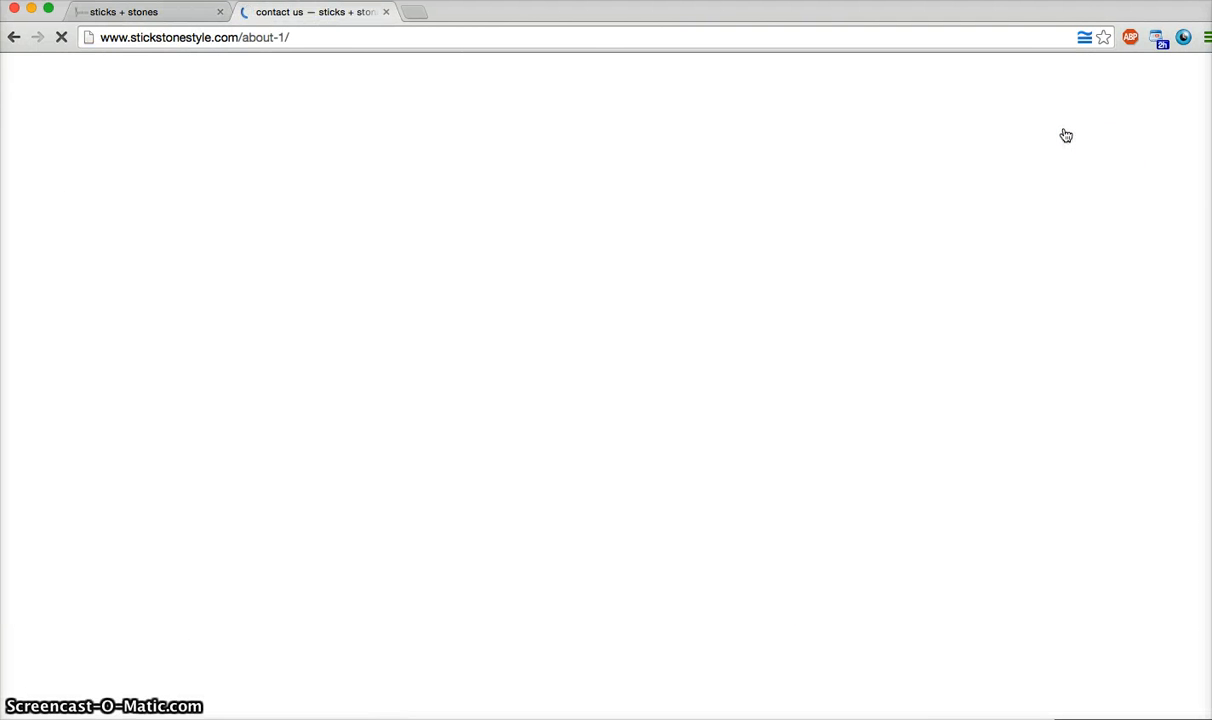
{"action": "left_click", "coordinate": [353, 112]}
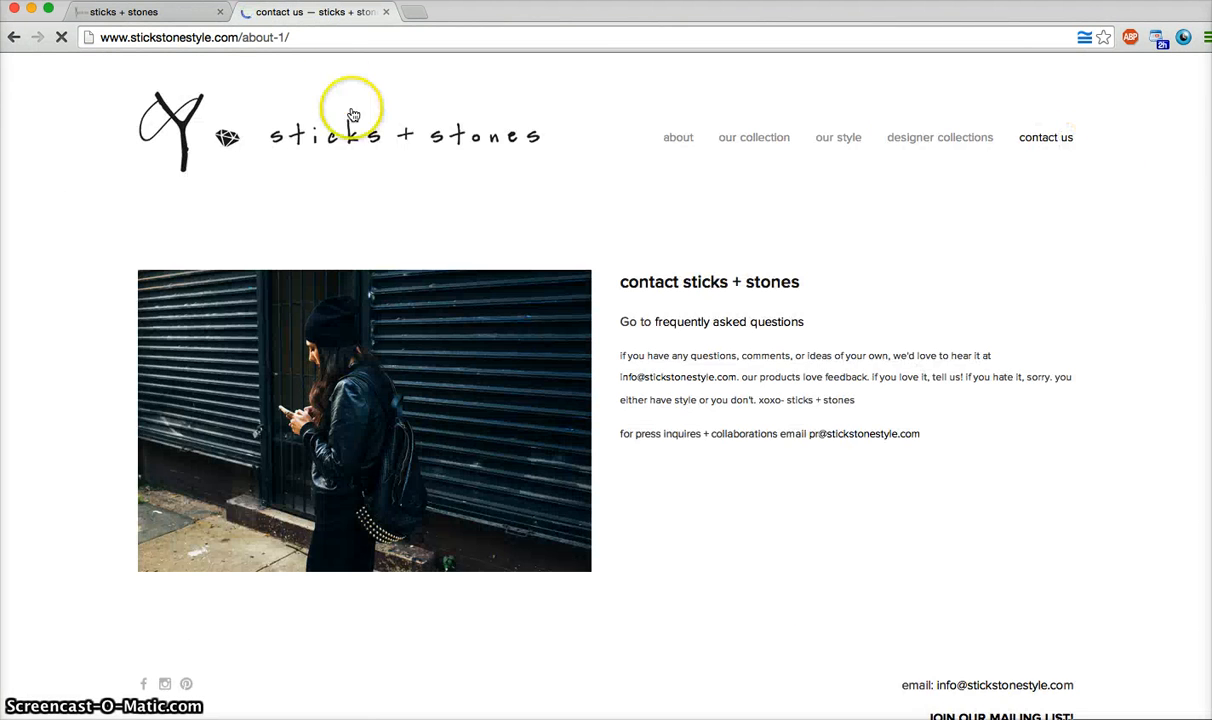
Step: Set the contact page's navigation title to "contact", keep "contact us" as its page title, and save the settings
{"action": "left_click", "coordinate": [287, 17]}
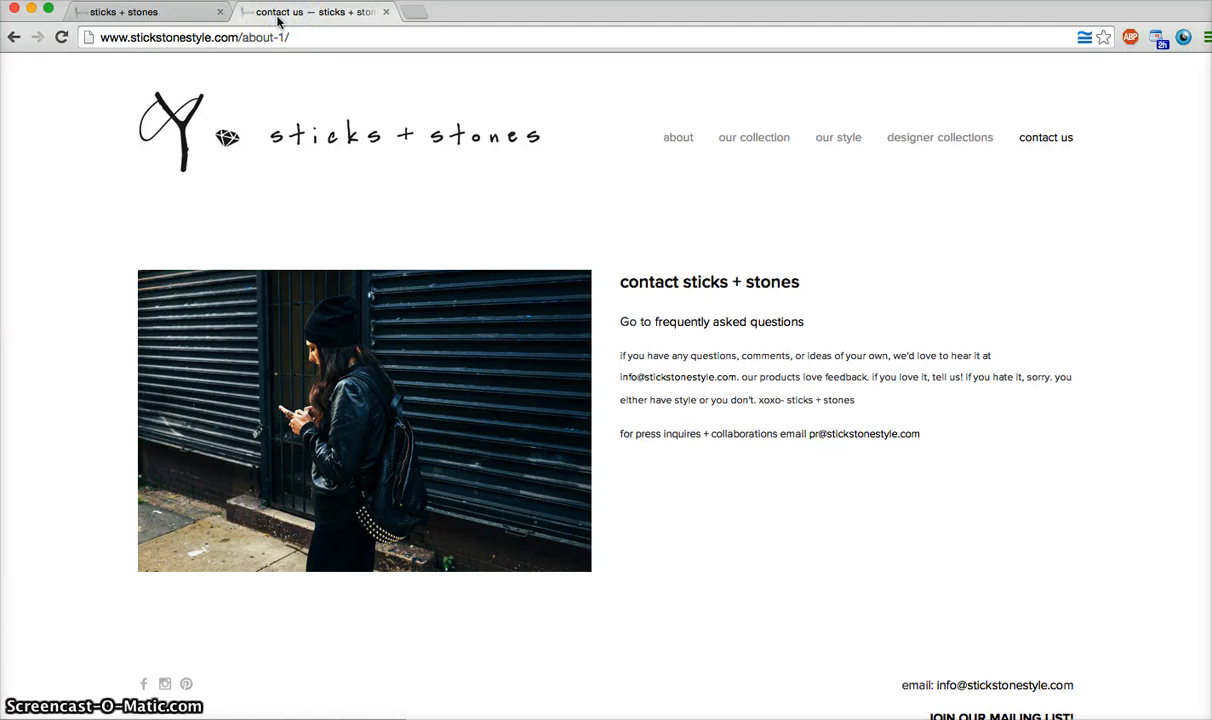
{"action": "left_click", "coordinate": [165, 13]}
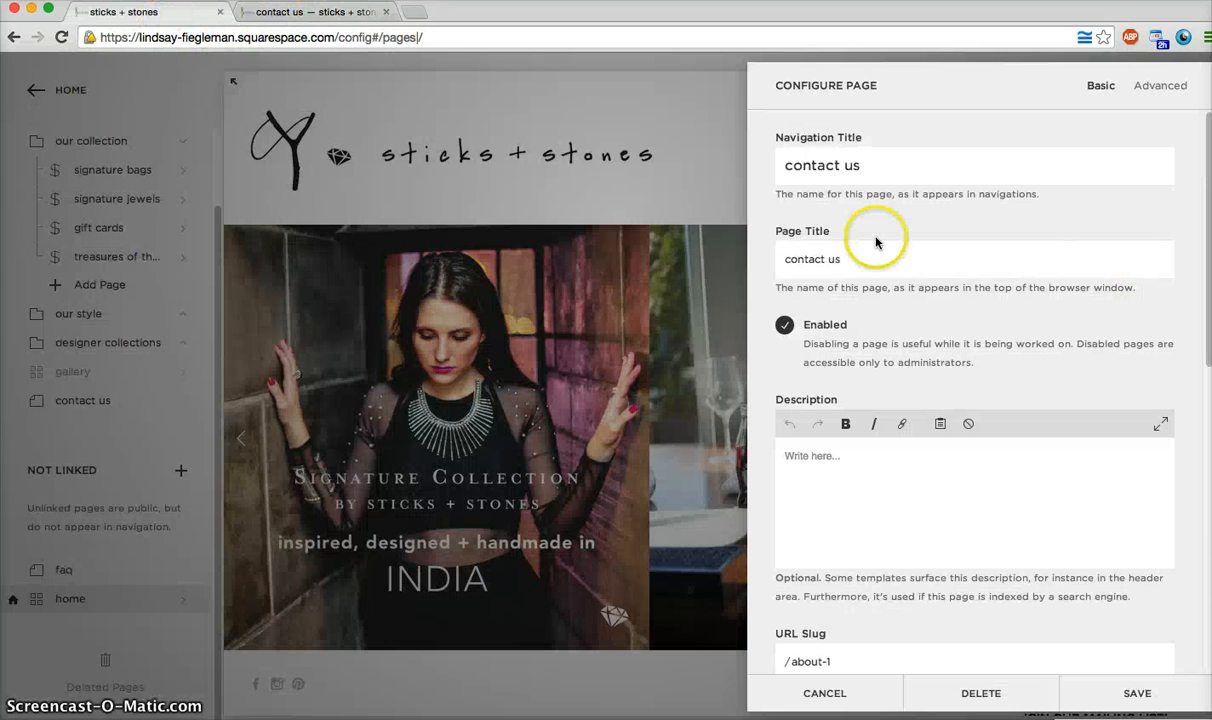
{"action": "left_click", "coordinate": [859, 171]}
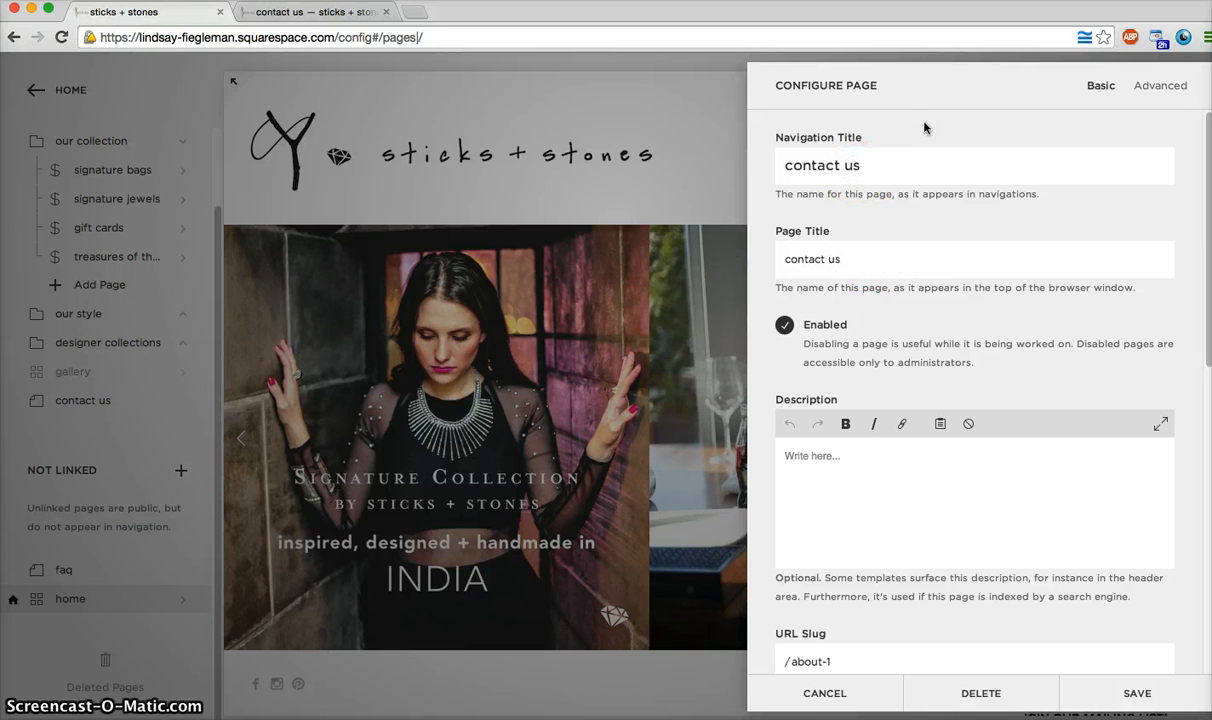
{"action": "key", "text": "BackSpace"}
{"action": "key", "text": "BackSpace"}
{"action": "key", "text": "BackSpace"}
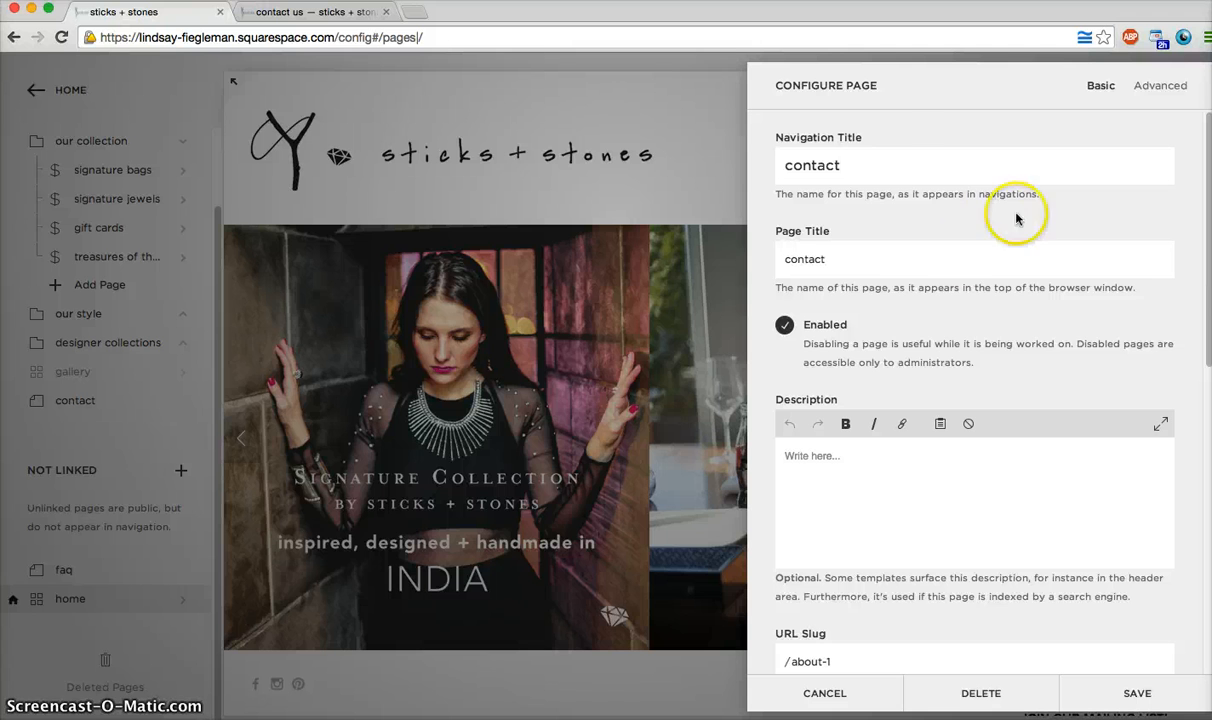
{"action": "left_click", "coordinate": [847, 256]}
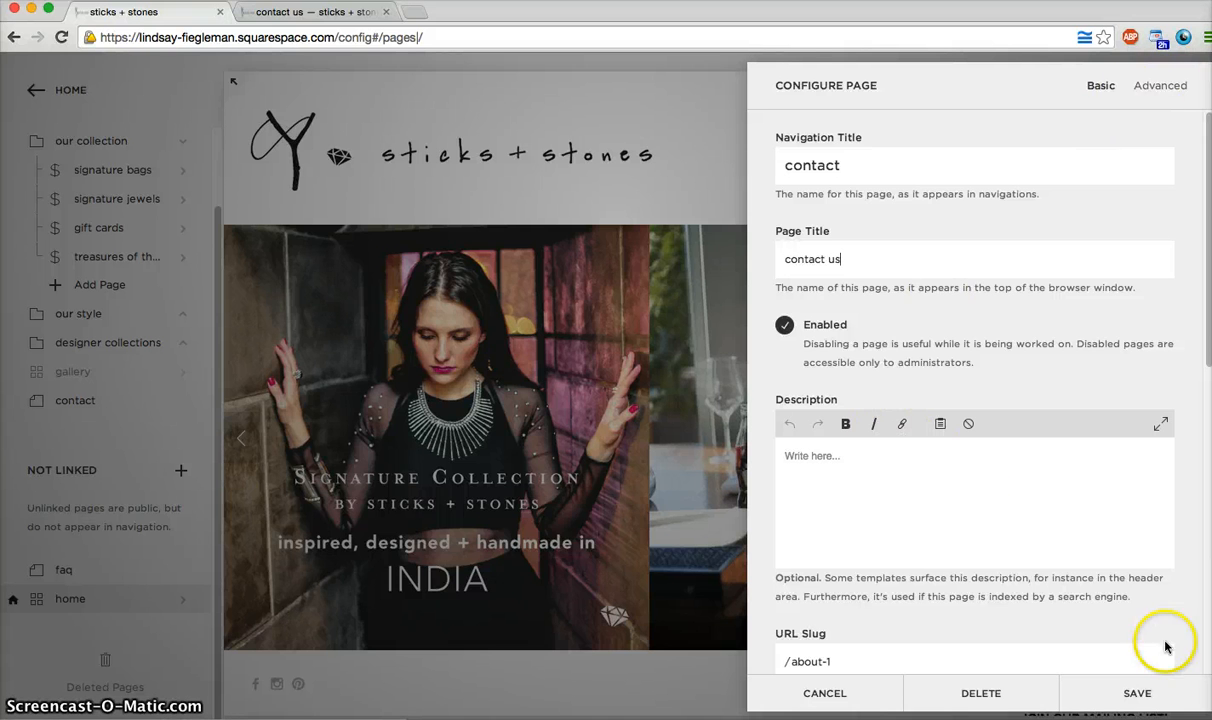
{"action": "left_click", "coordinate": [1133, 694]}
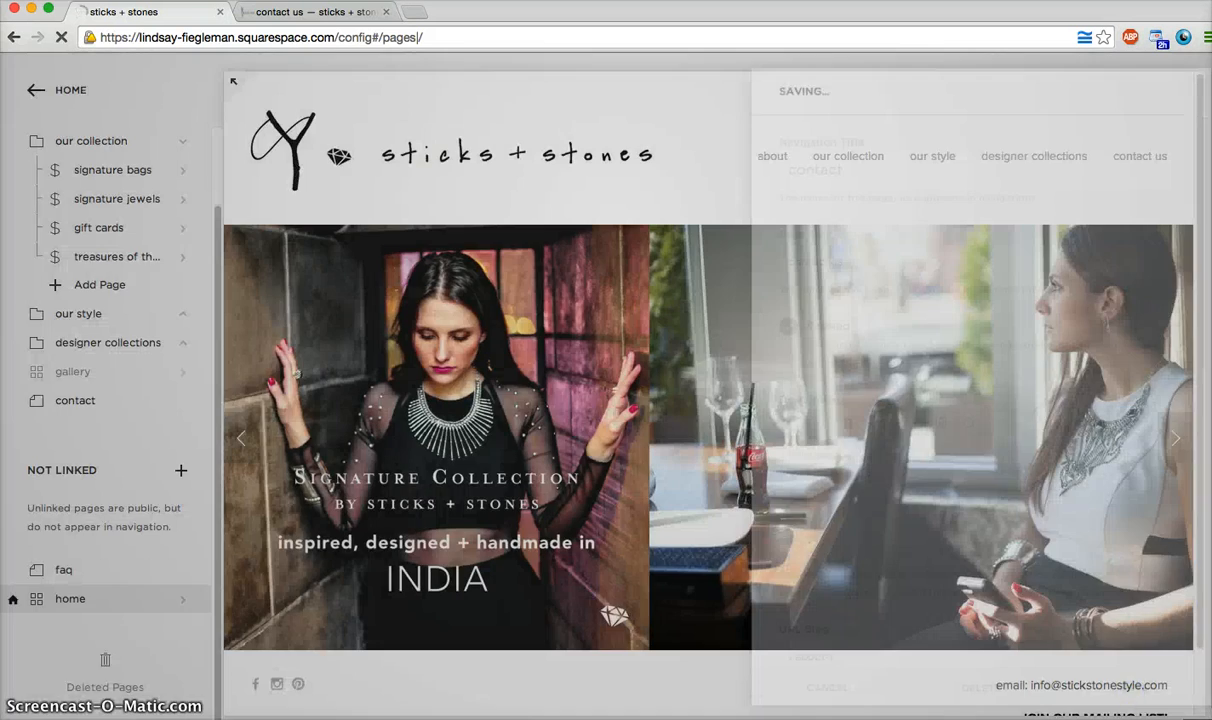
Step: Reload the live contact page to check its navigation title, and return to the site editor
{"action": "left_click", "coordinate": [311, 14]}
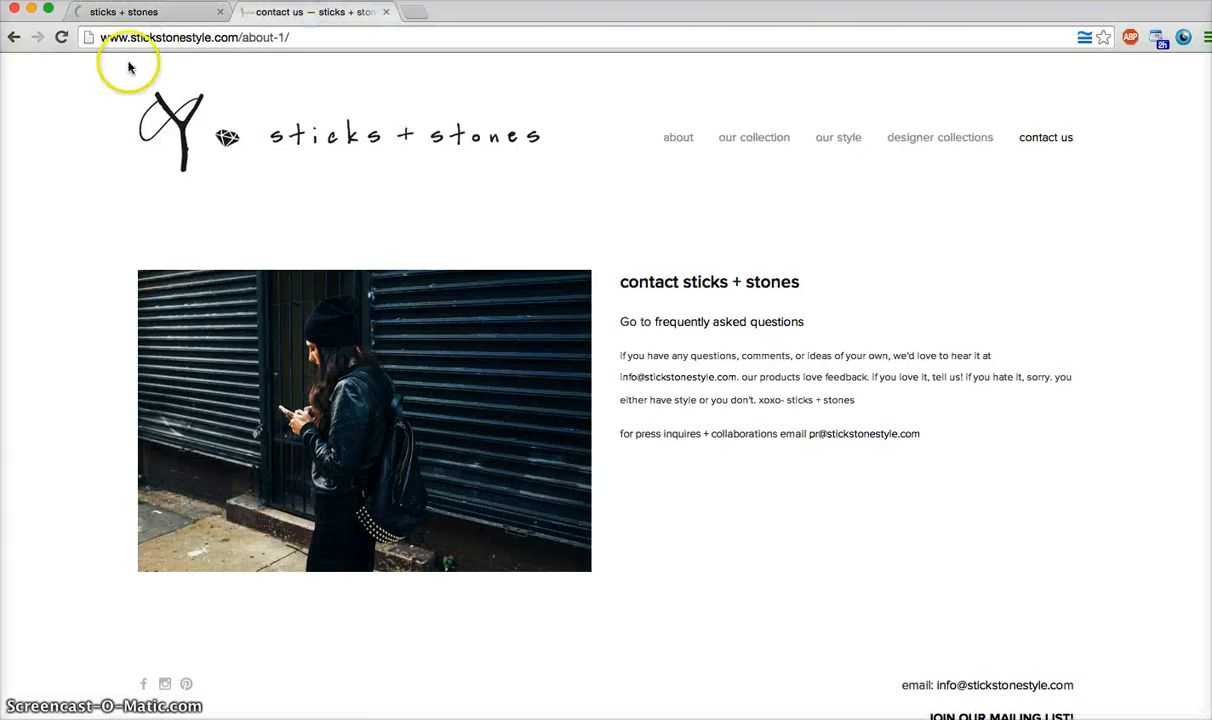
{"action": "left_click", "coordinate": [62, 37]}
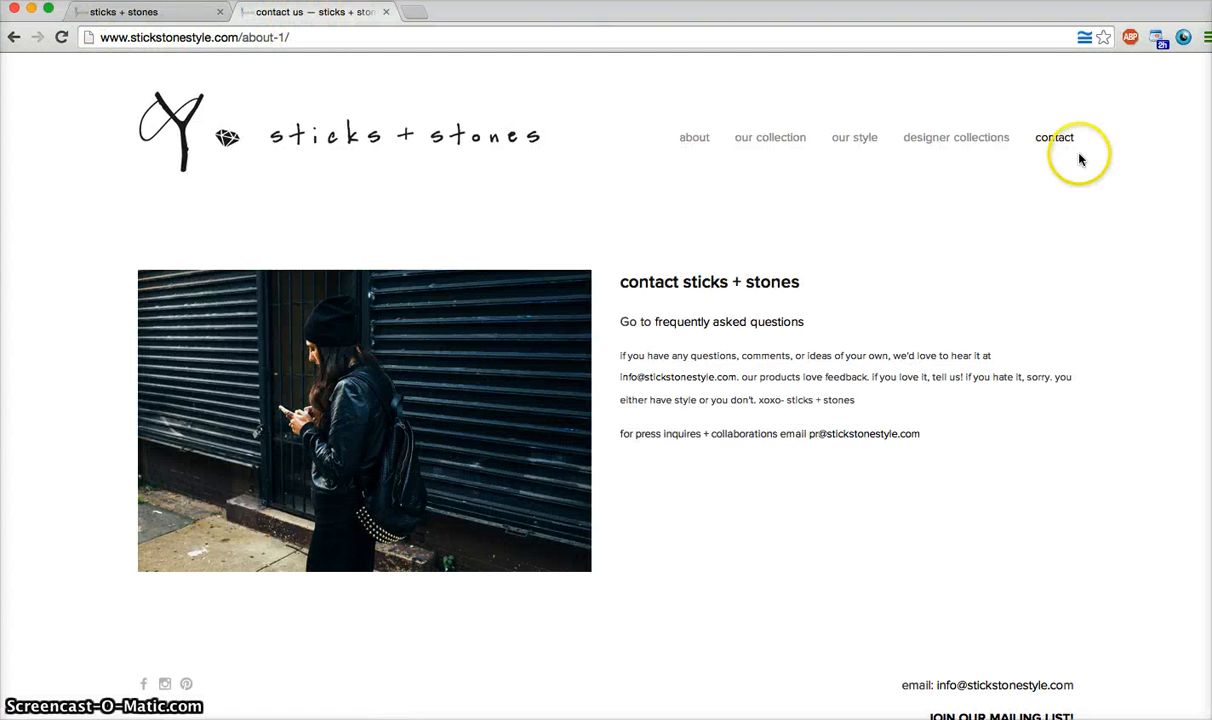
{"action": "left_click", "coordinate": [130, 15]}
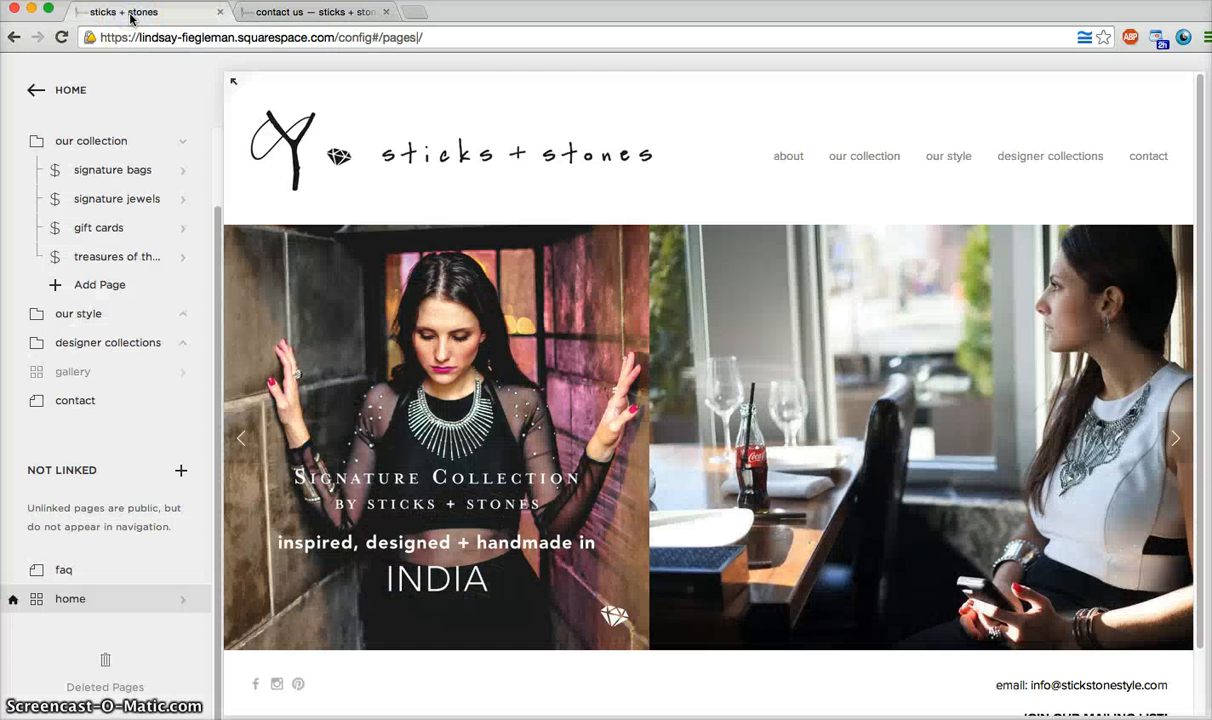
Step: Set the faq page's page title to "Frequently Asked Questions" in its settings, leaving the navigation title as it is
{"action": "mouse_move", "coordinate": [122, 570]}
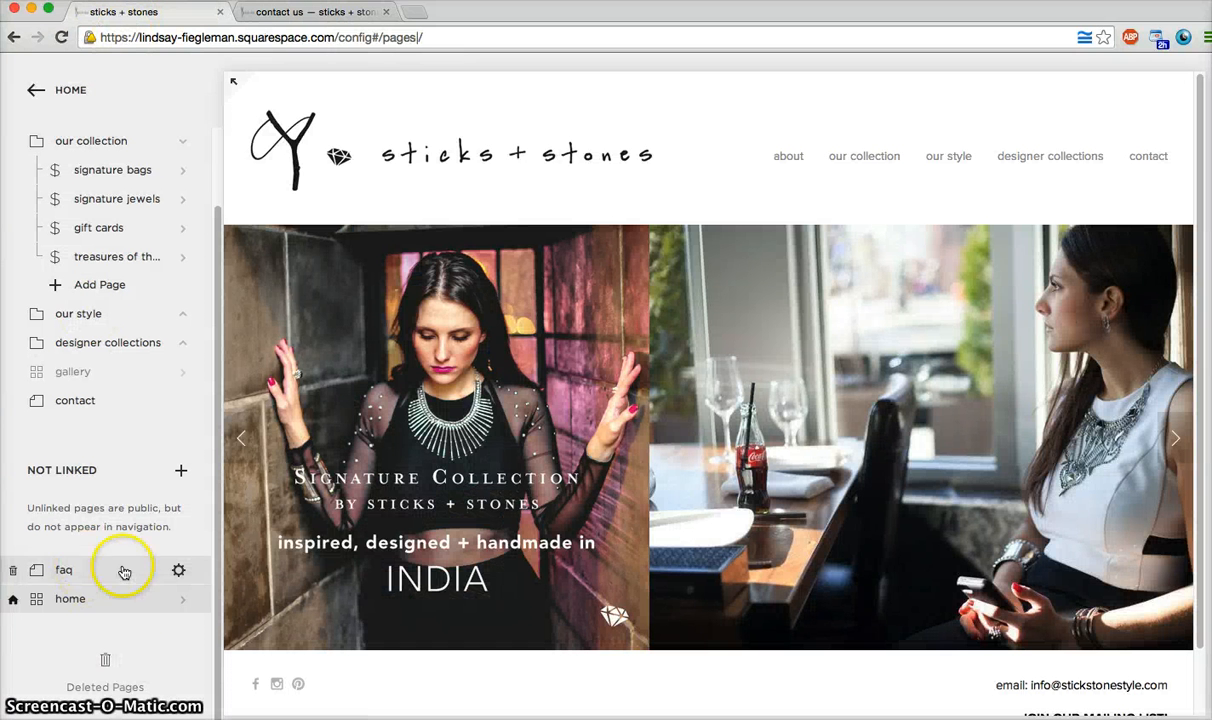
{"action": "left_click", "coordinate": [177, 572]}
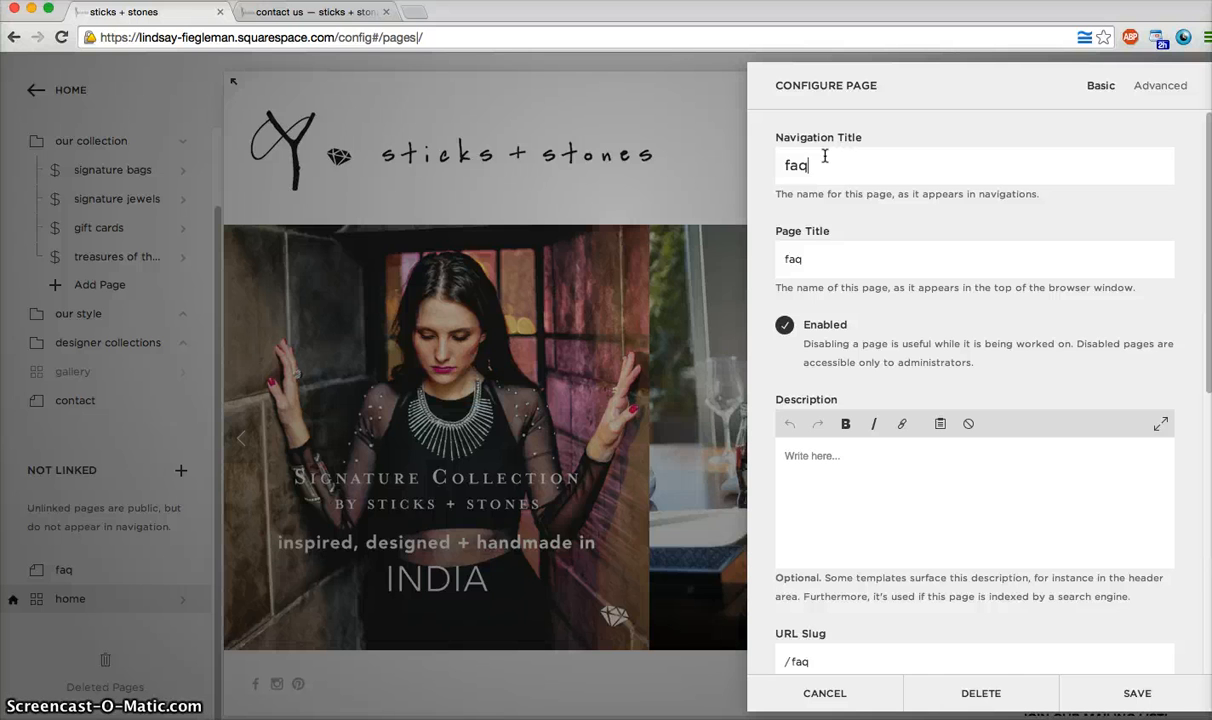
{"action": "left_click", "coordinate": [803, 262]}
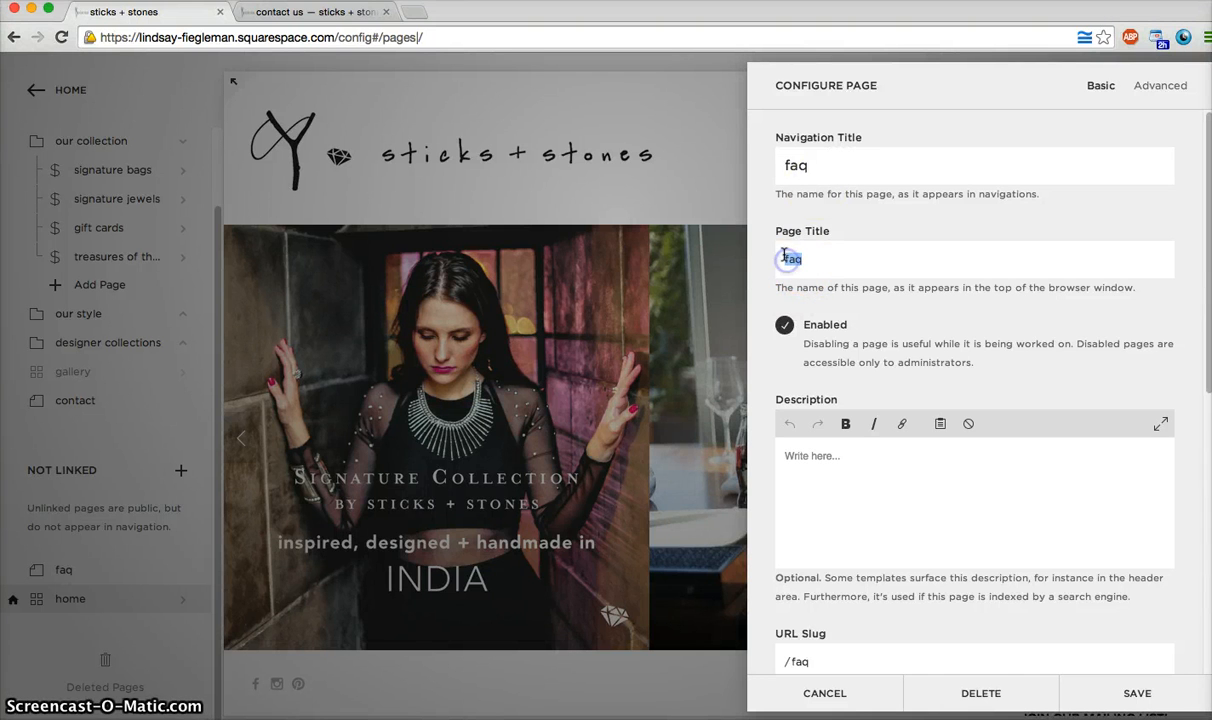
{"action": "type", "text": "Frequently Asked Questions"}
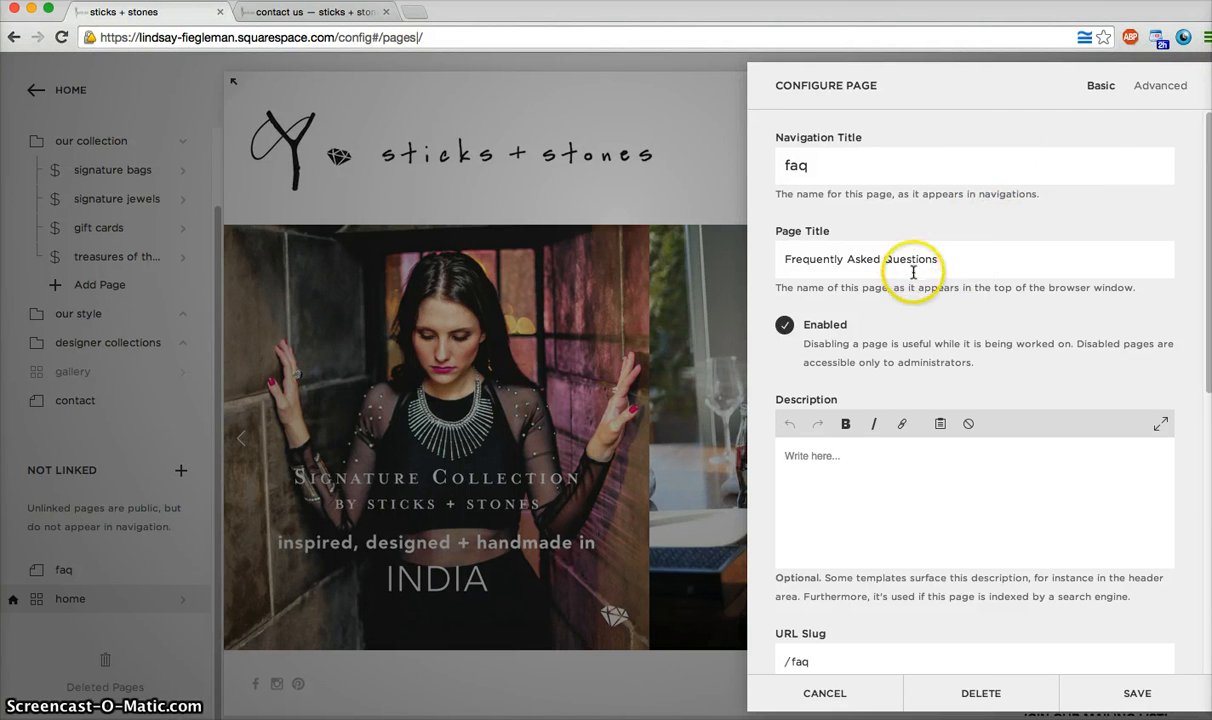
{"action": "left_click", "coordinate": [893, 456]}
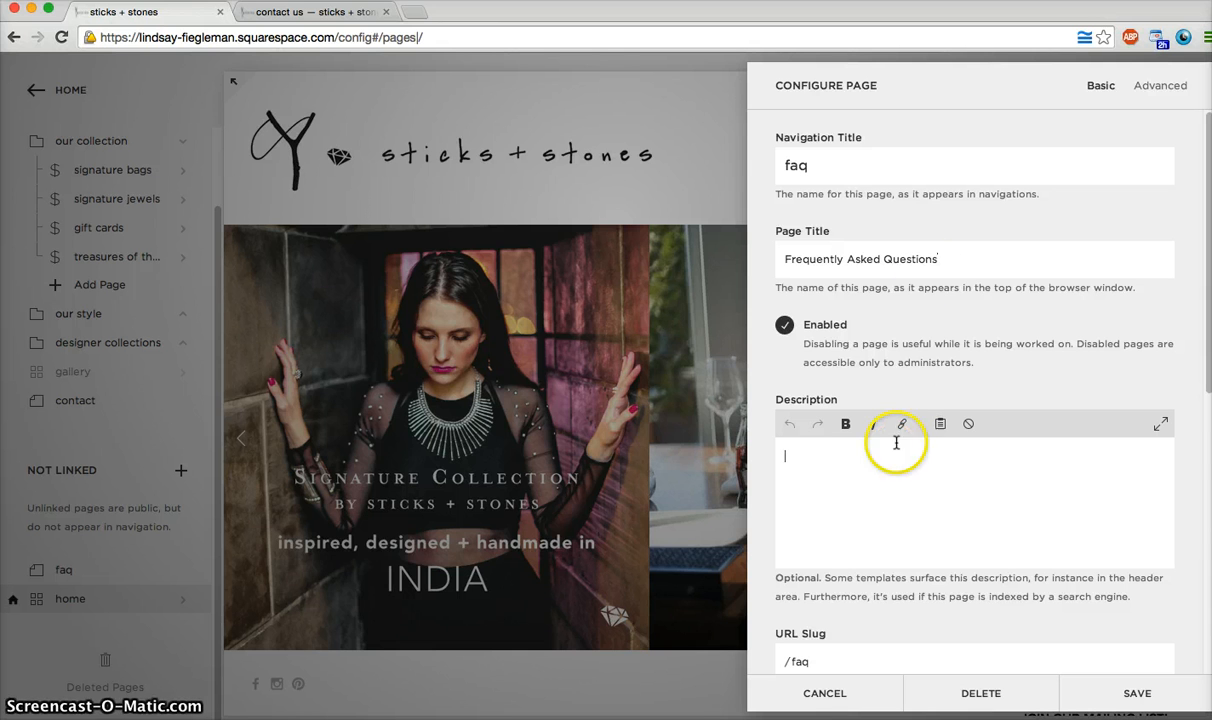
{"action": "left_click", "coordinate": [931, 258]}
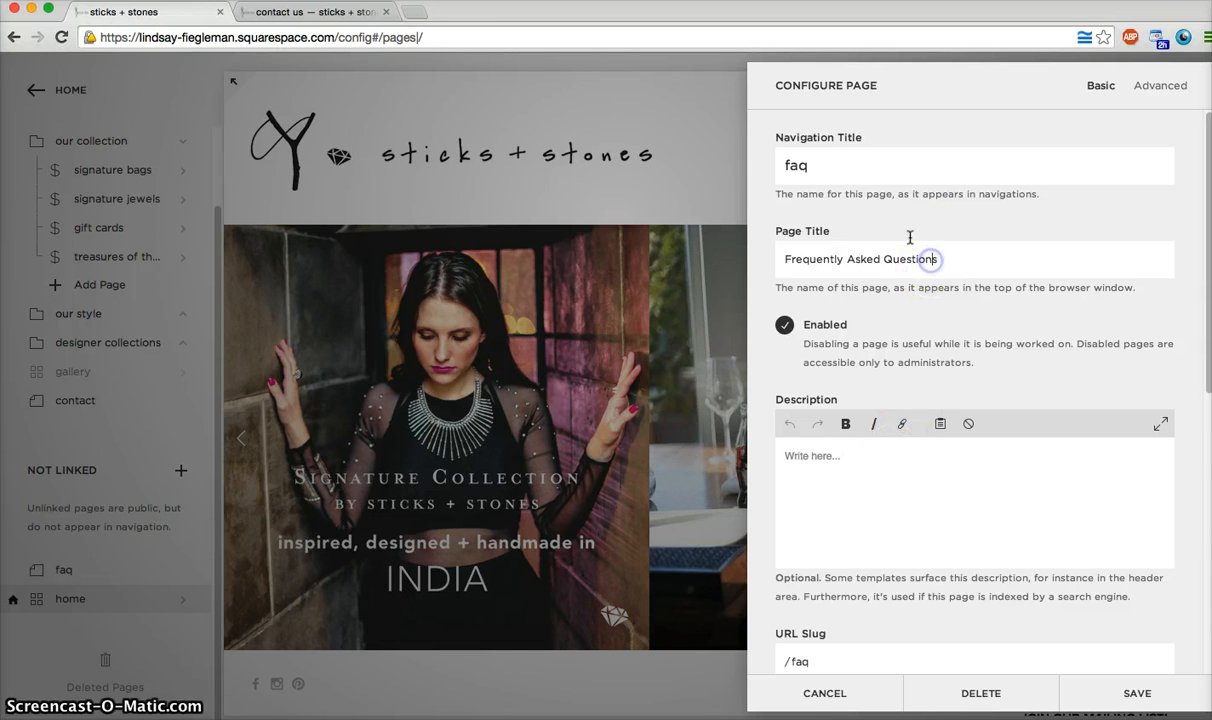
{"action": "left_click", "coordinate": [831, 166]}
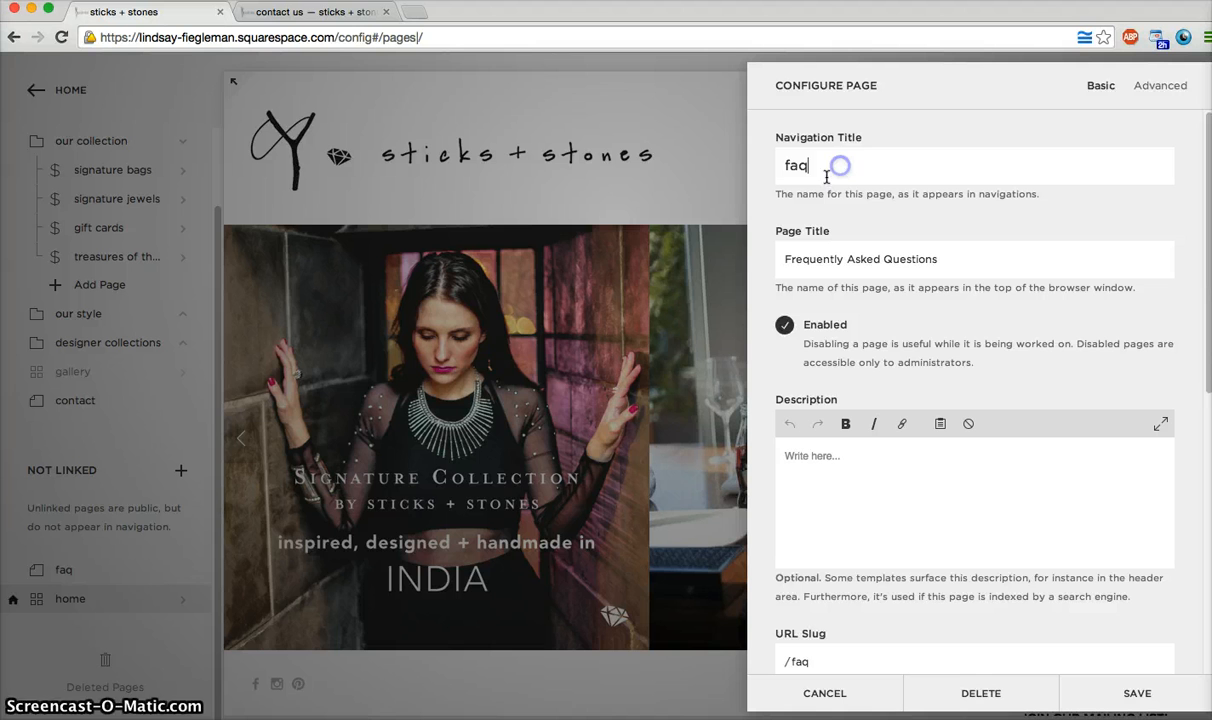
Step: Enter "Some questions frequently asked by our customers" as the faq page's description and save the settings
{"action": "left_click", "coordinate": [878, 476]}
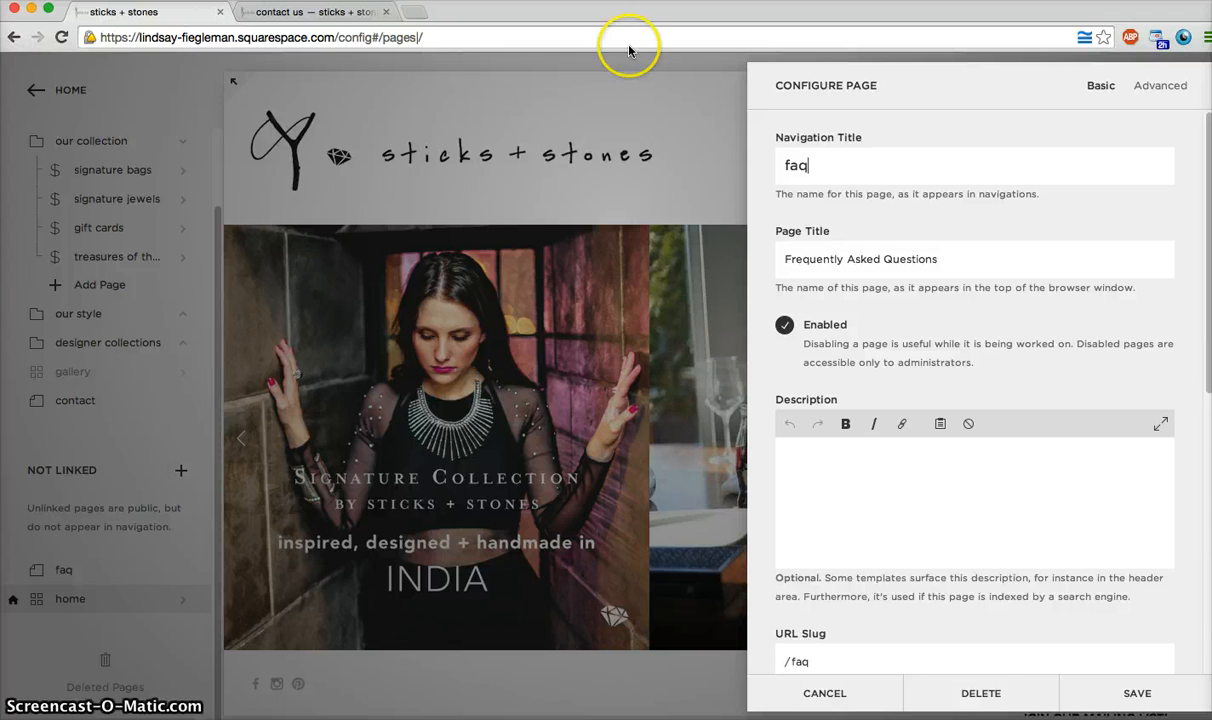
{"action": "left_click", "coordinate": [285, 11]}
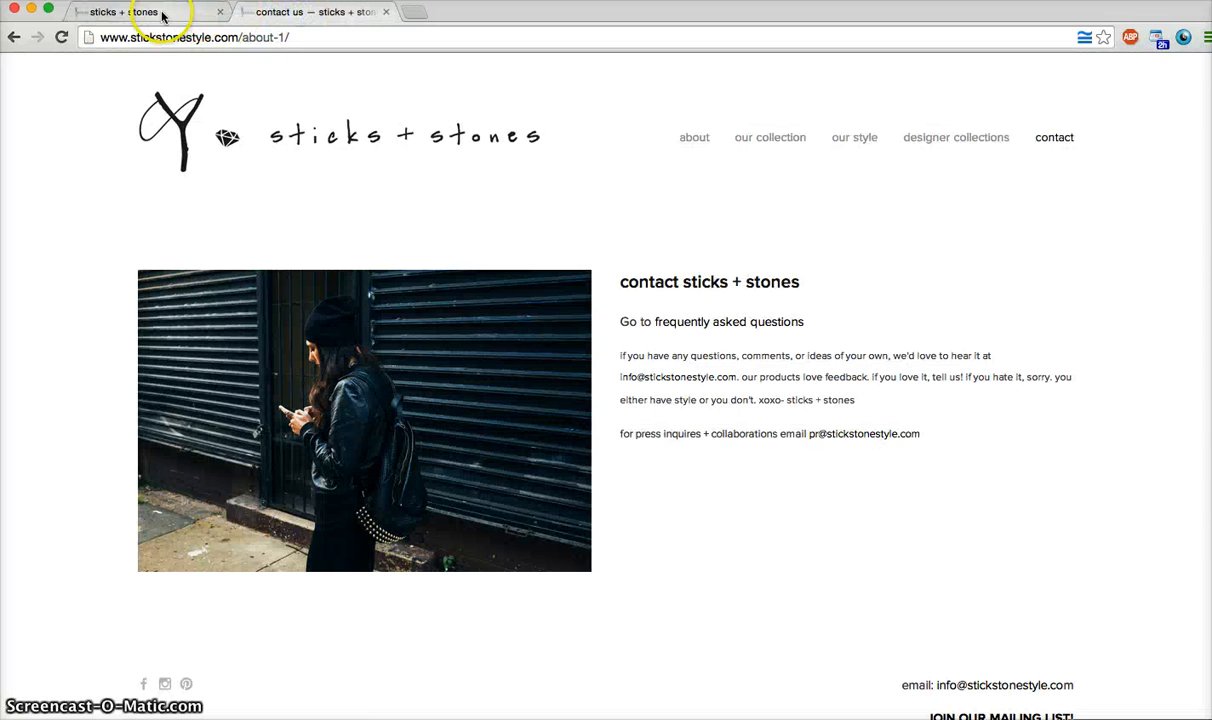
{"action": "left_click", "coordinate": [152, 12]}
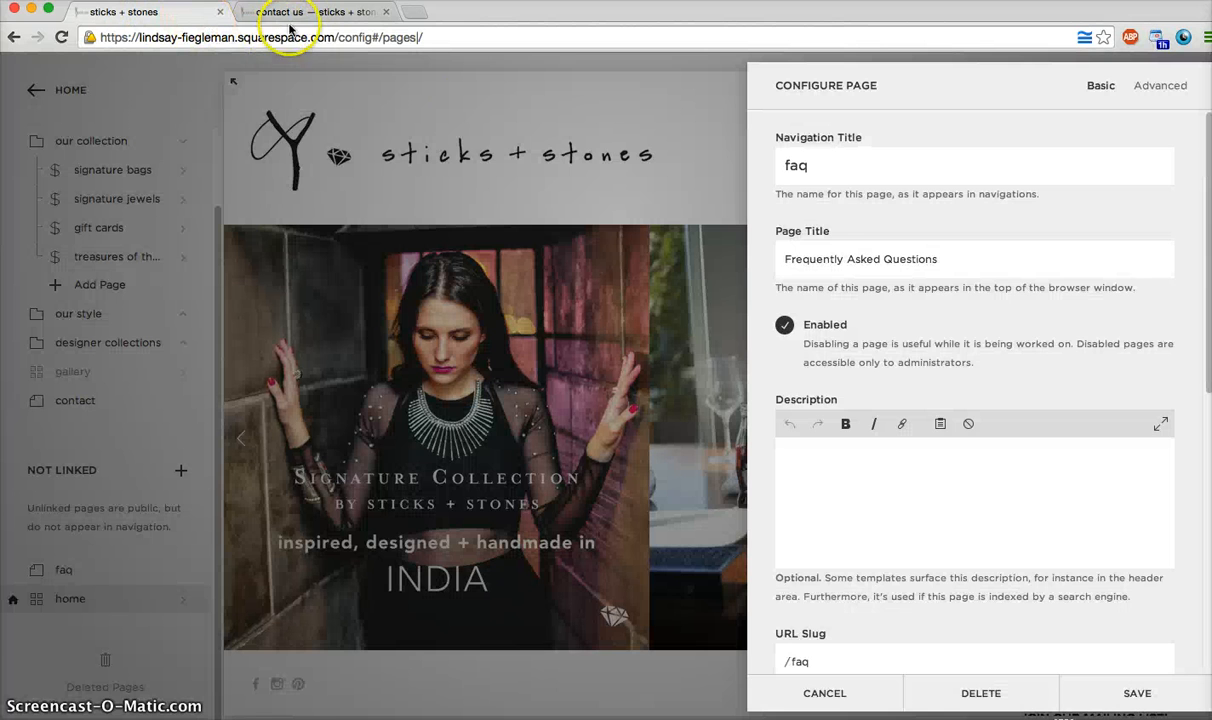
{"action": "left_click", "coordinate": [921, 485]}
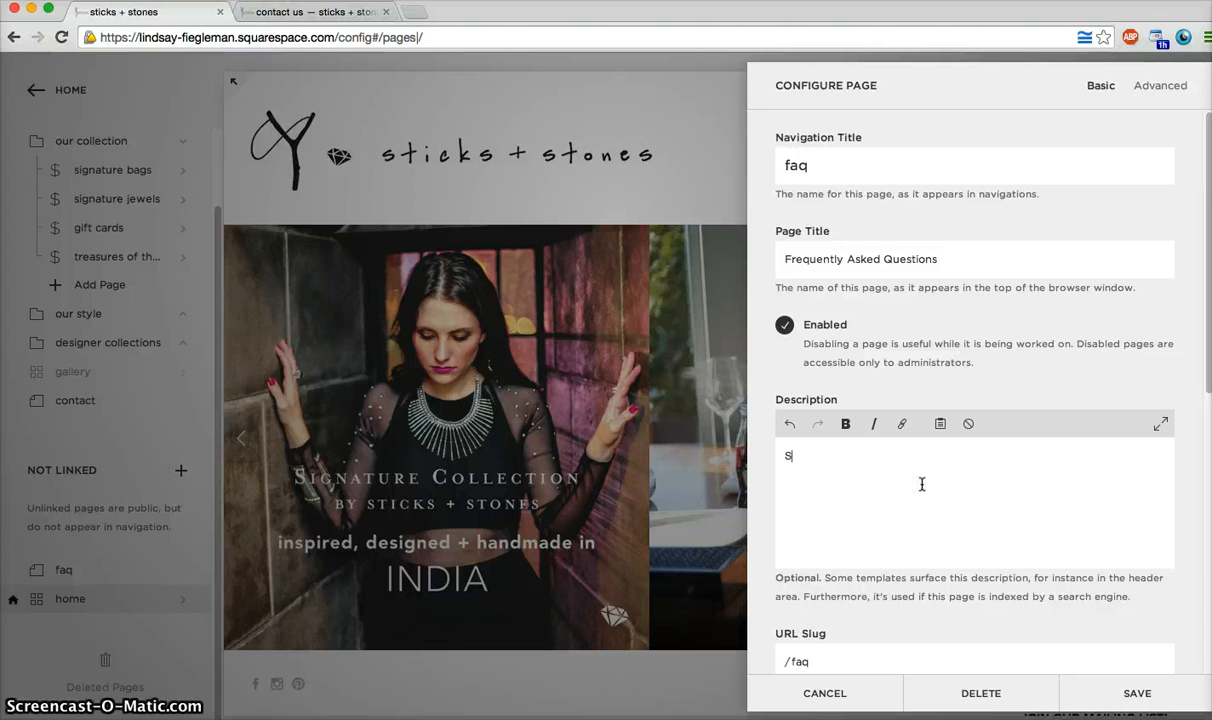
{"action": "type", "text": "Some questions frequently asked by"}
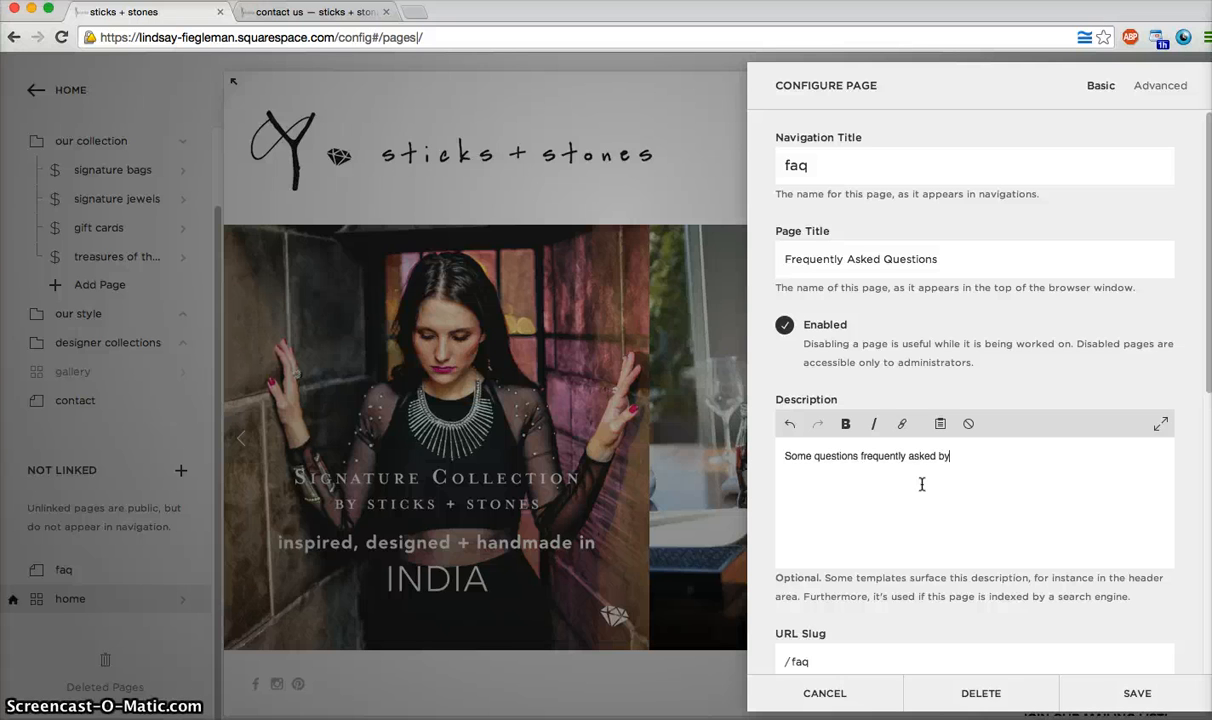
{"action": "type", "text": "our customers"}
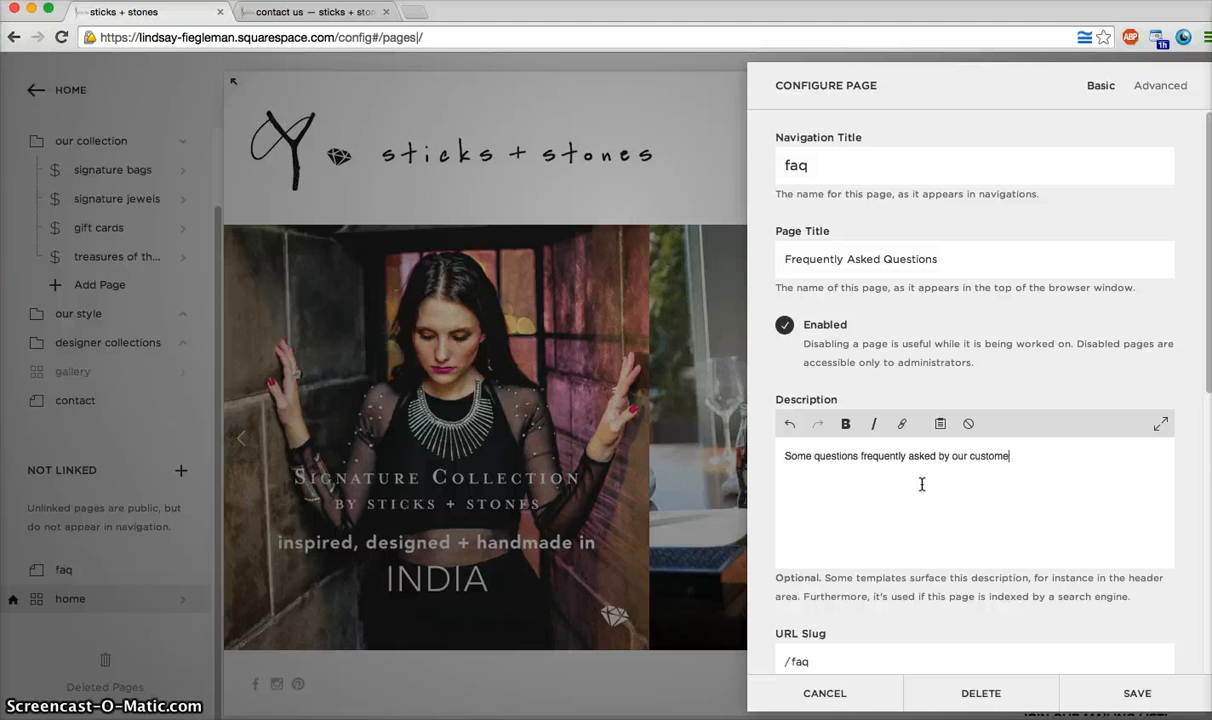
{"action": "left_click", "coordinate": [1137, 693]}
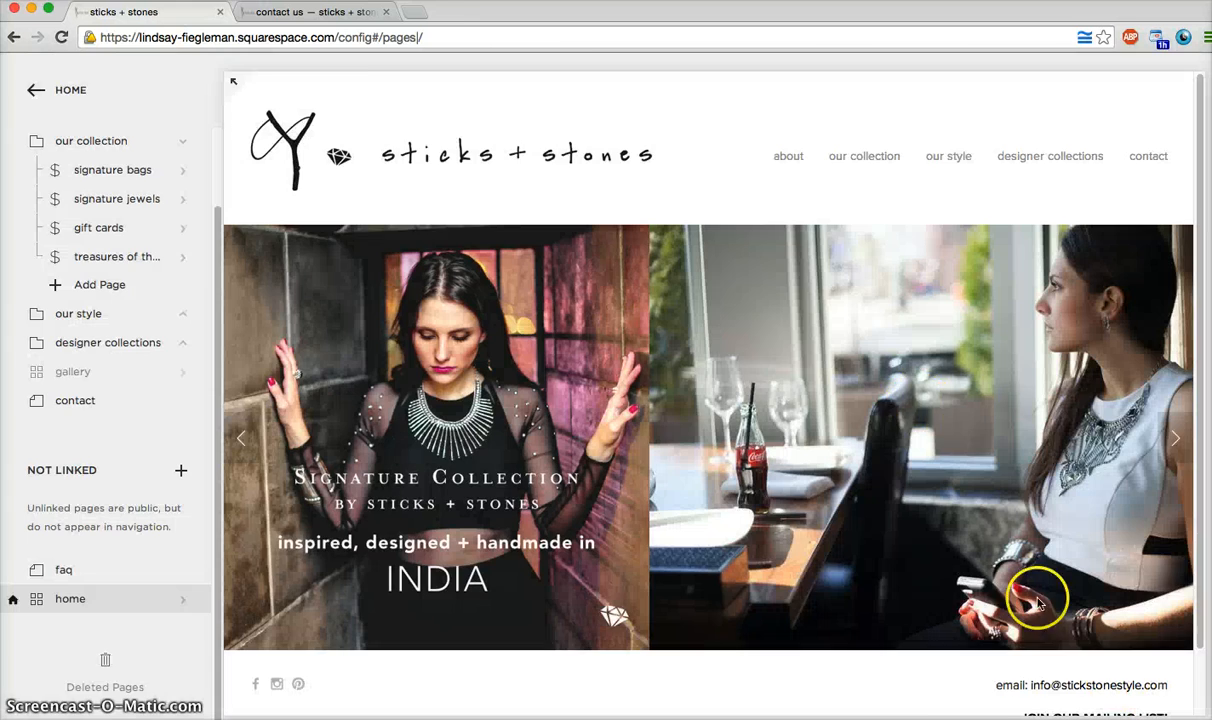
Step: Glance at the live contact page, and disable the contact page in its settings
{"action": "left_click", "coordinate": [304, 13]}
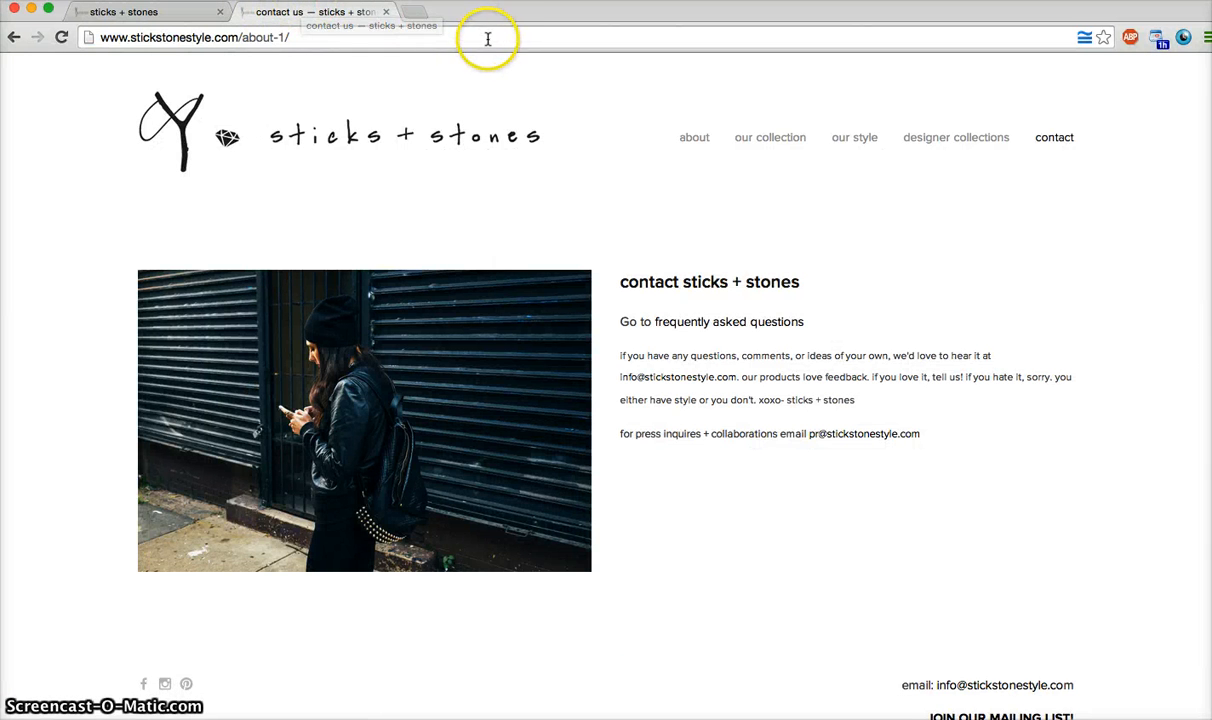
{"action": "left_click", "coordinate": [155, 14]}
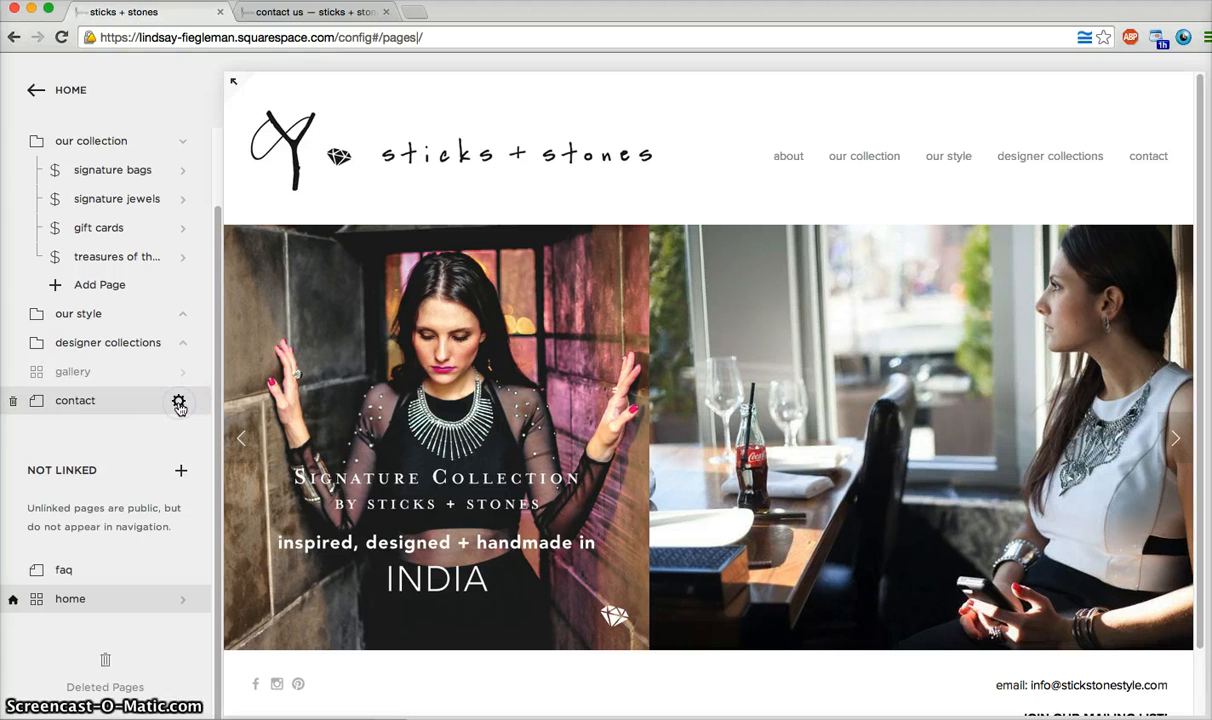
{"action": "left_click", "coordinate": [178, 403]}
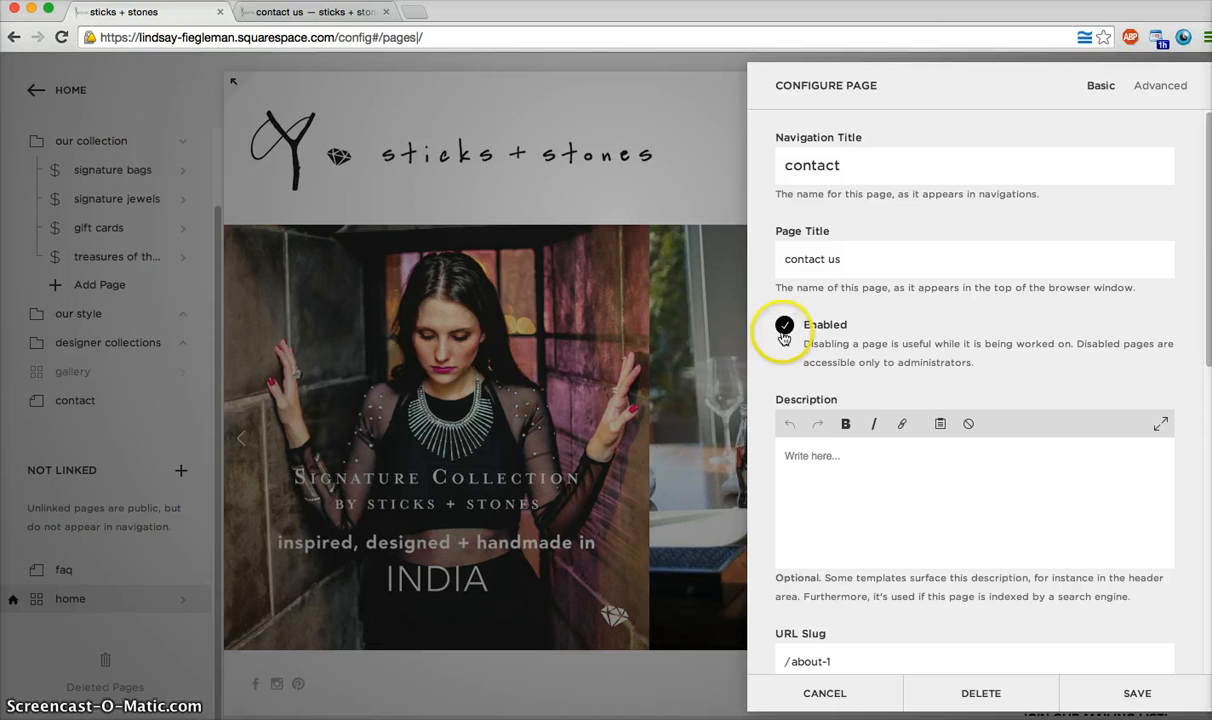
{"action": "scroll", "coordinate": [788, 336], "scroll_direction": "down", "scroll_amount": 1}
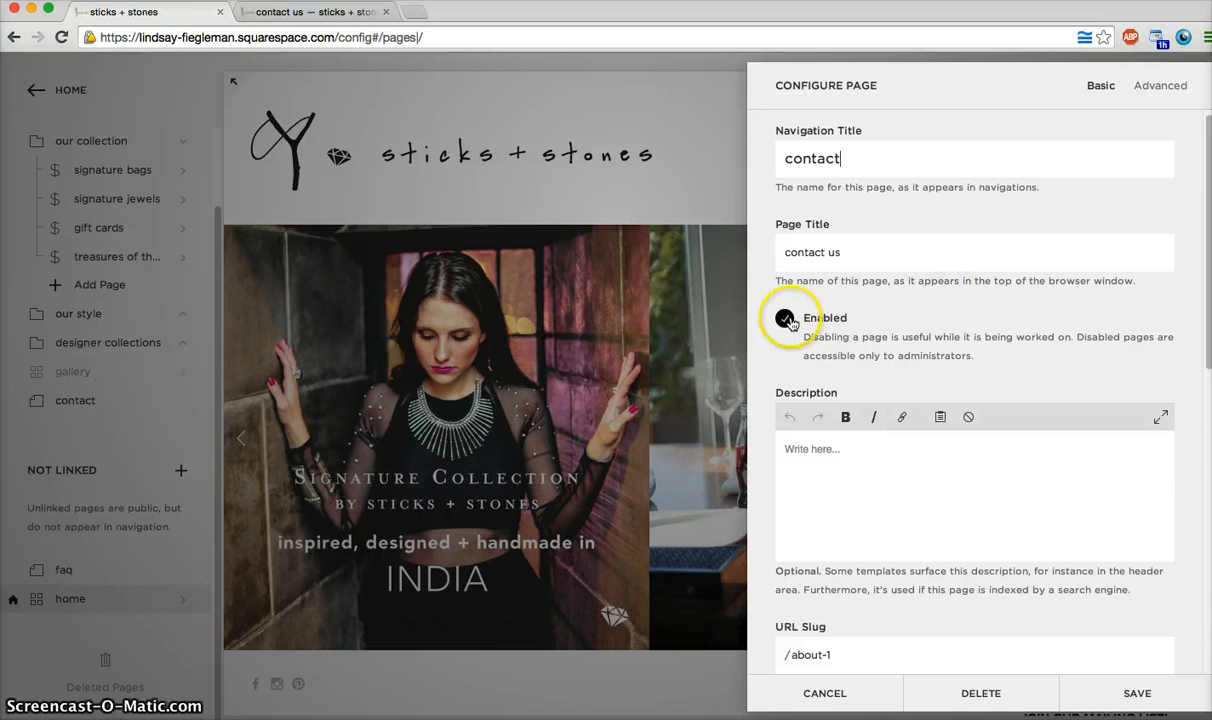
{"action": "scroll", "coordinate": [903, 317], "scroll_direction": "down", "scroll_amount": 2}
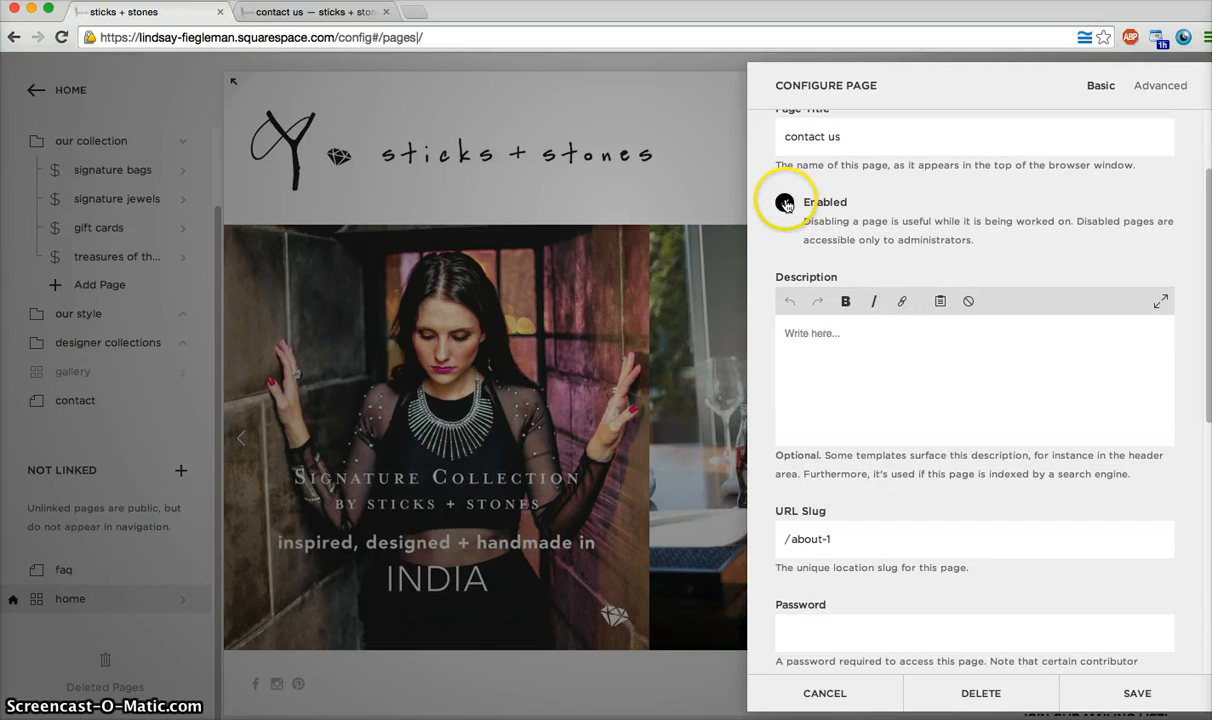
{"action": "left_click", "coordinate": [785, 204]}
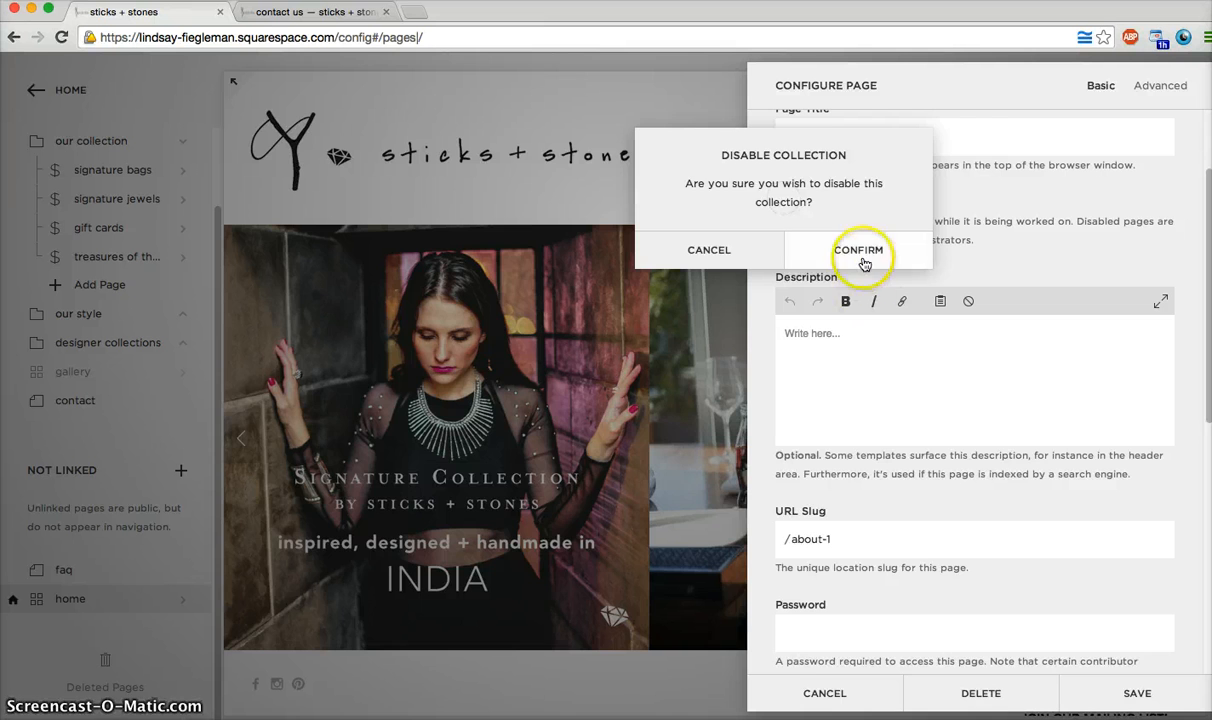
{"action": "left_click", "coordinate": [858, 254]}
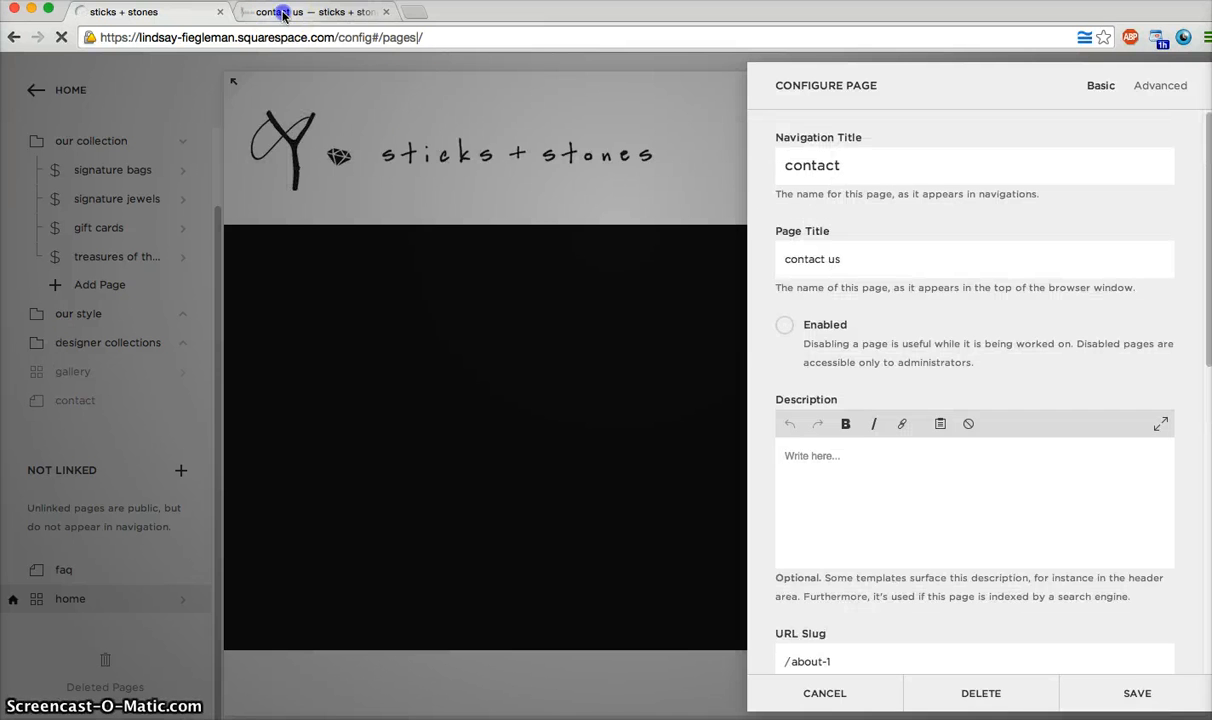
Step: Reload the contact page's address on the live site to check it, and re-enable the page in its settings
{"action": "left_click", "coordinate": [306, 12]}
{"action": "left_click", "coordinate": [58, 40]}
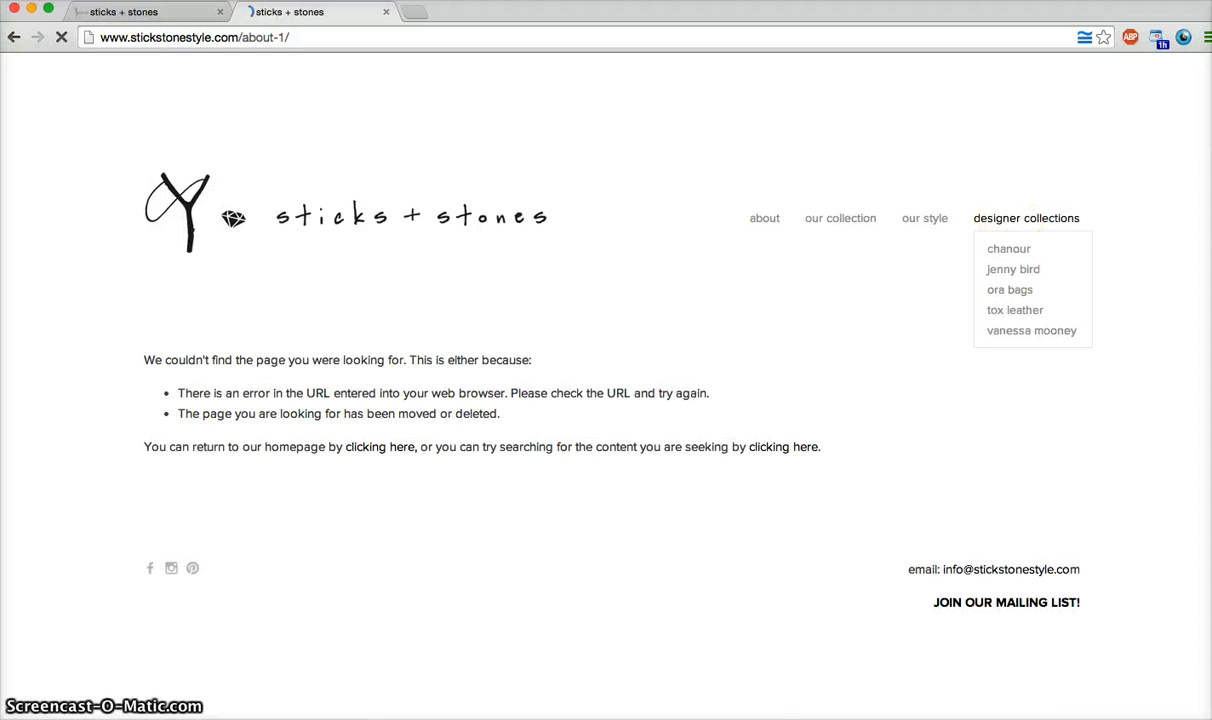
{"action": "left_click", "coordinate": [162, 11]}
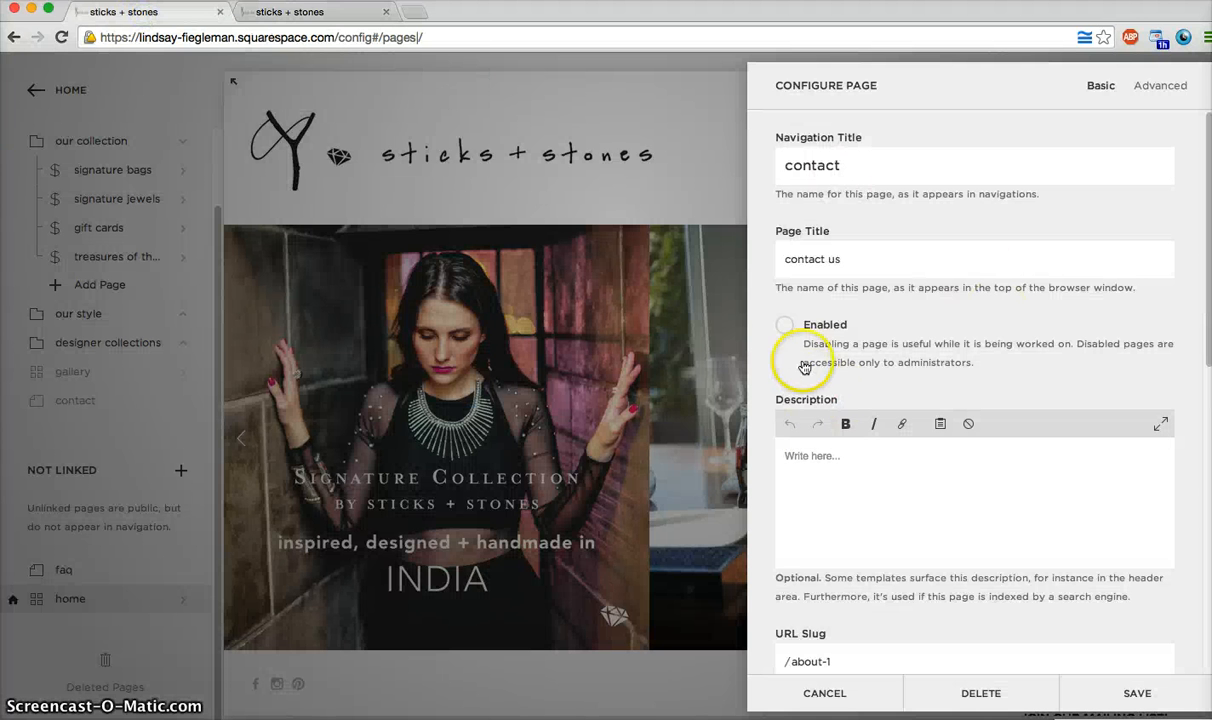
{"action": "left_click", "coordinate": [784, 325]}
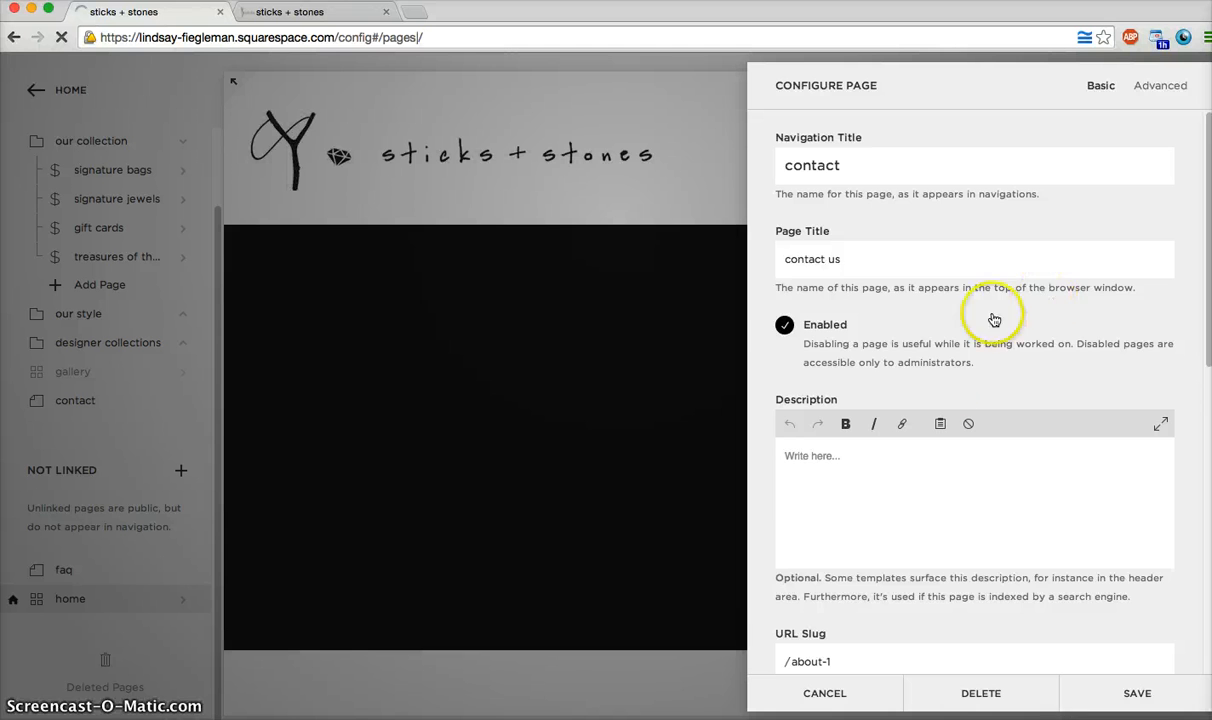
Step: Set the contact page's URL slug to /contact in its settings
{"action": "scroll", "coordinate": [887, 500], "scroll_direction": "down", "scroll_amount": 2}
{"action": "scroll", "coordinate": [918, 455], "scroll_direction": "down", "scroll_amount": 8}
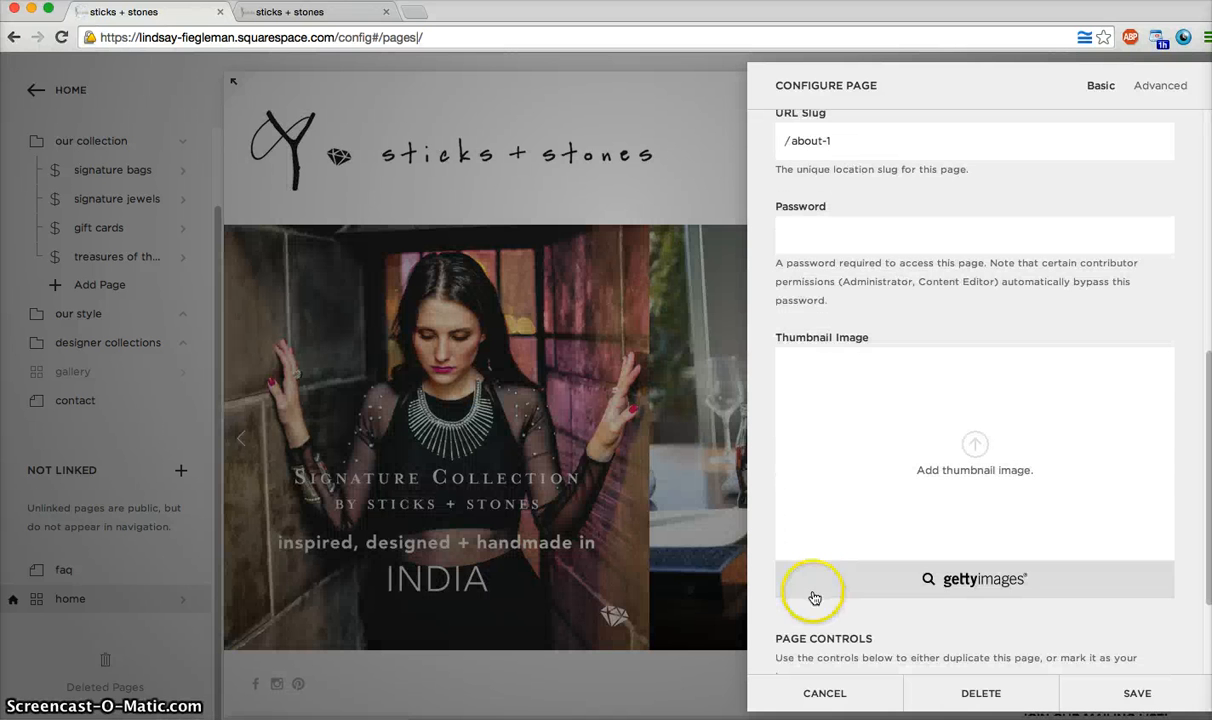
{"action": "left_click", "coordinate": [855, 178]}
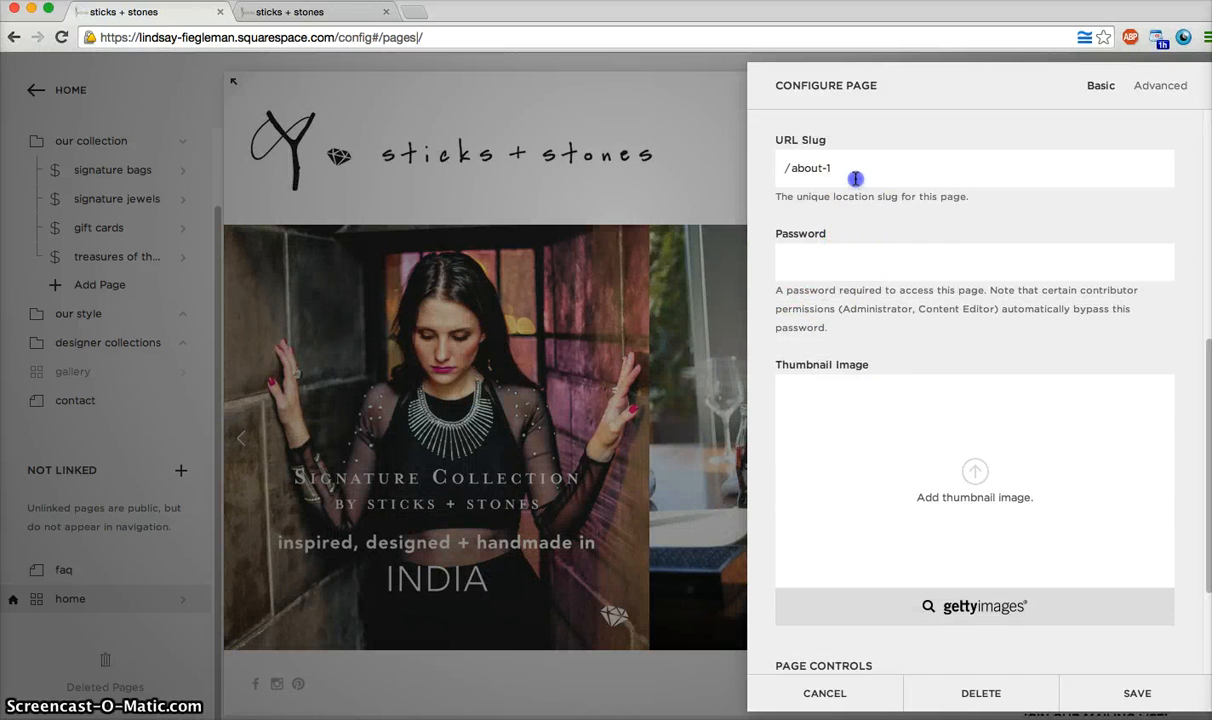
{"action": "scroll", "coordinate": [850, 180], "scroll_direction": "up", "scroll_amount": 10}
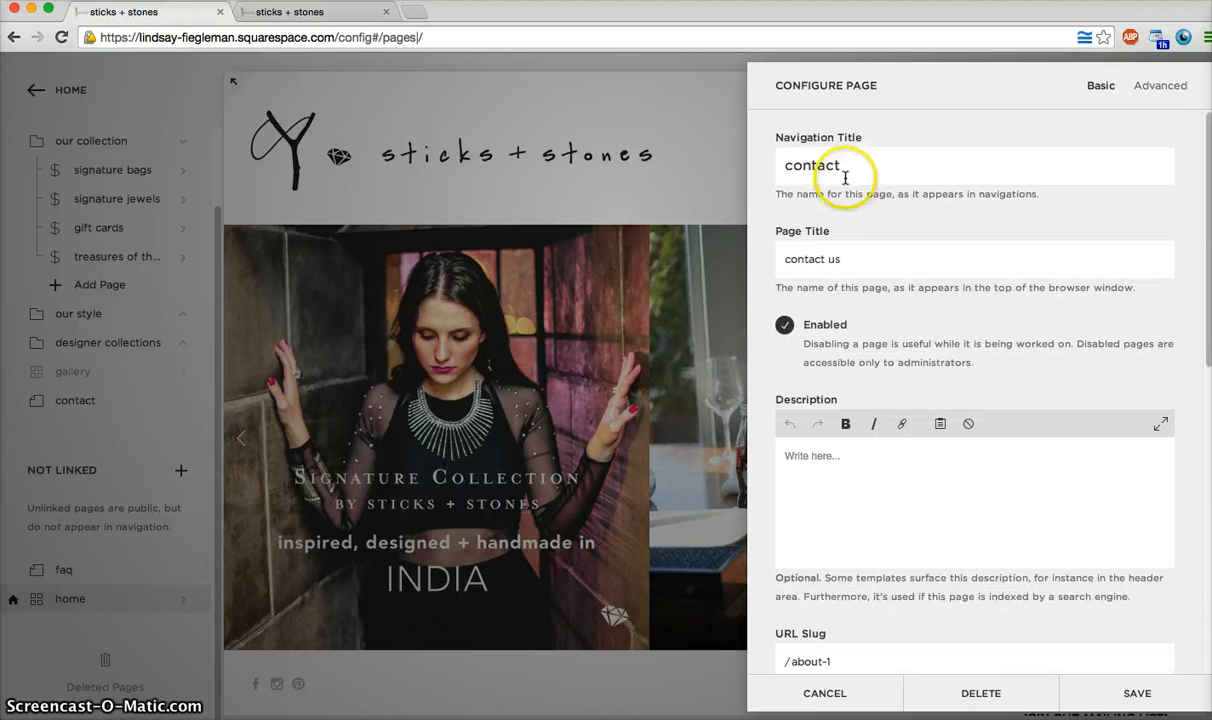
{"action": "scroll", "coordinate": [850, 310], "scroll_direction": "down", "scroll_amount": 8}
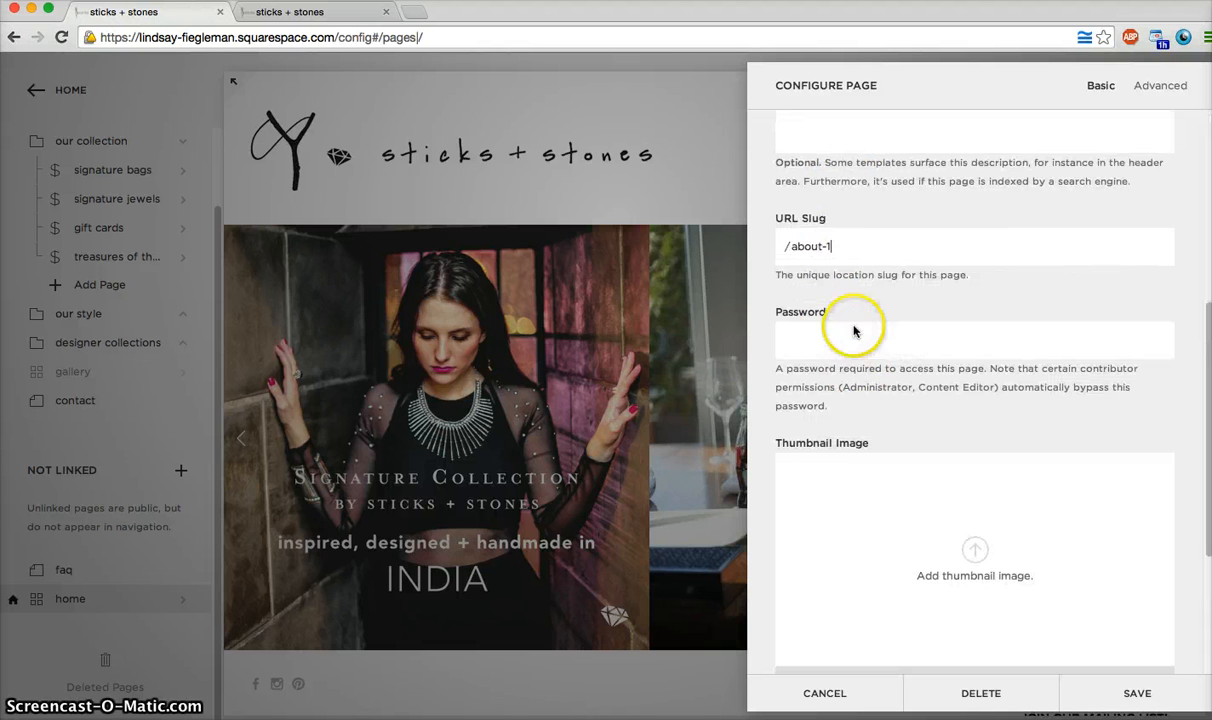
{"action": "left_click_drag", "start_coordinate": [844, 246], "coordinate": [790, 248]}
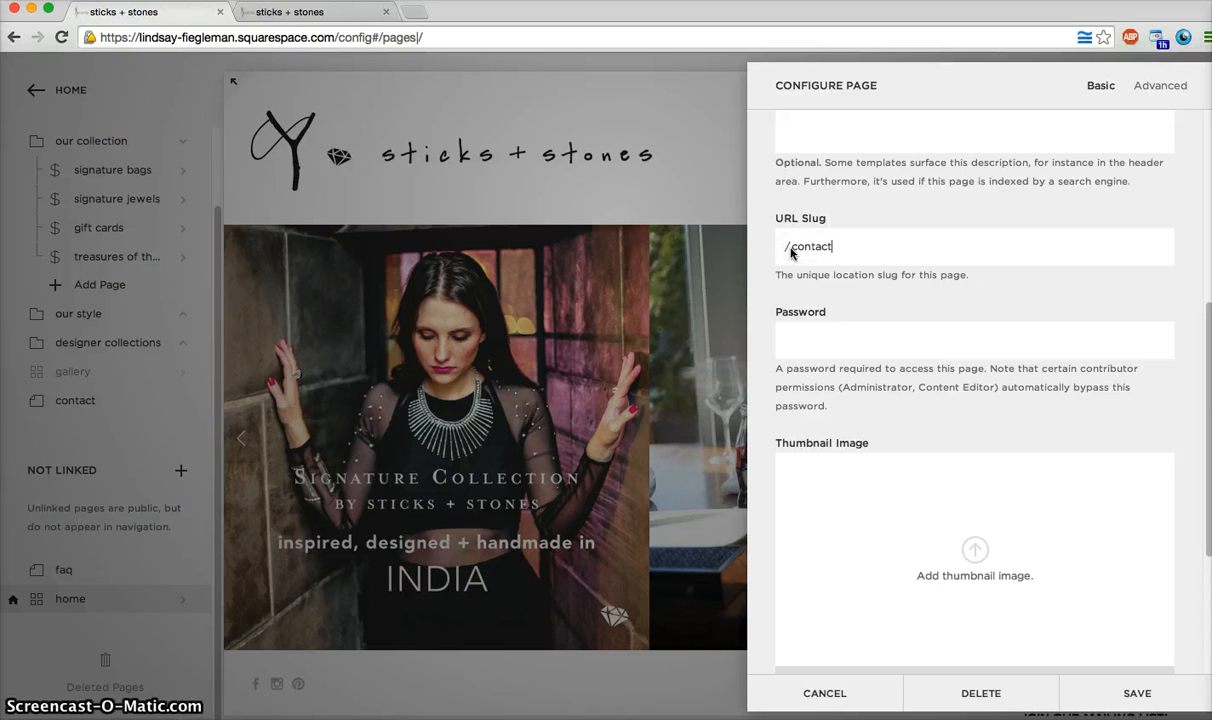
{"action": "type", "text": "contact-s"}
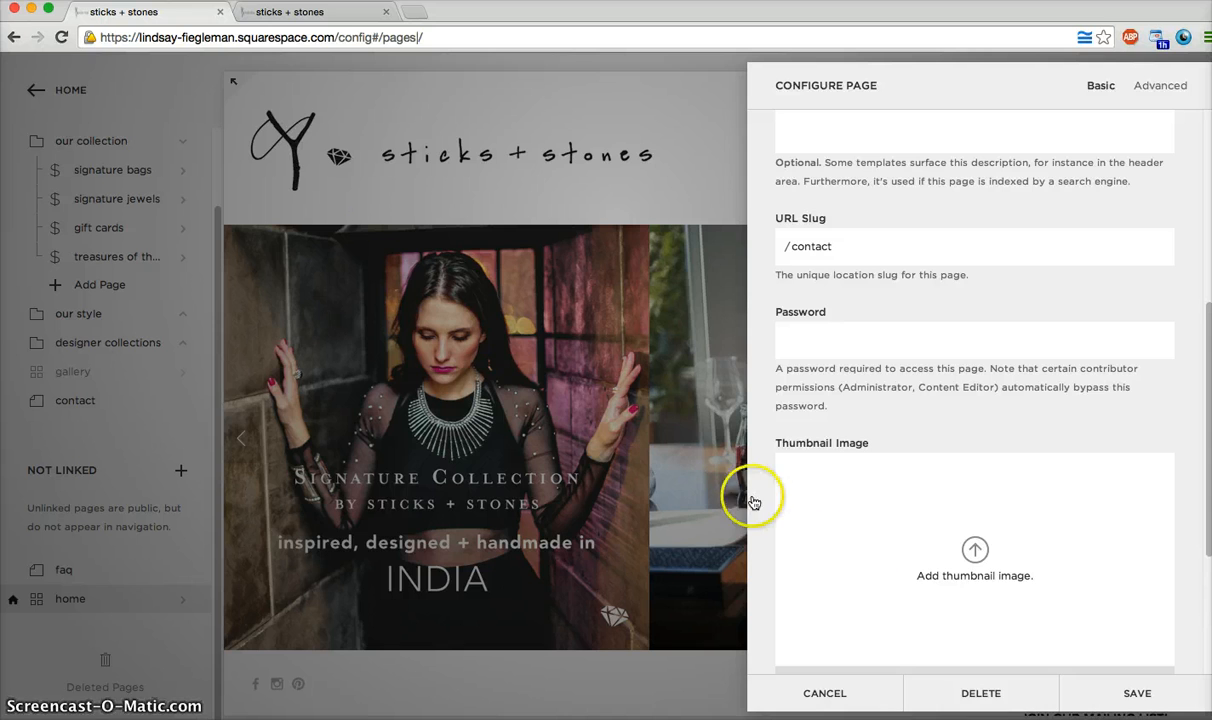
Step: On the live site, return to the homepage, open the contact page and check the slug in its address
{"action": "left_click", "coordinate": [303, 12]}
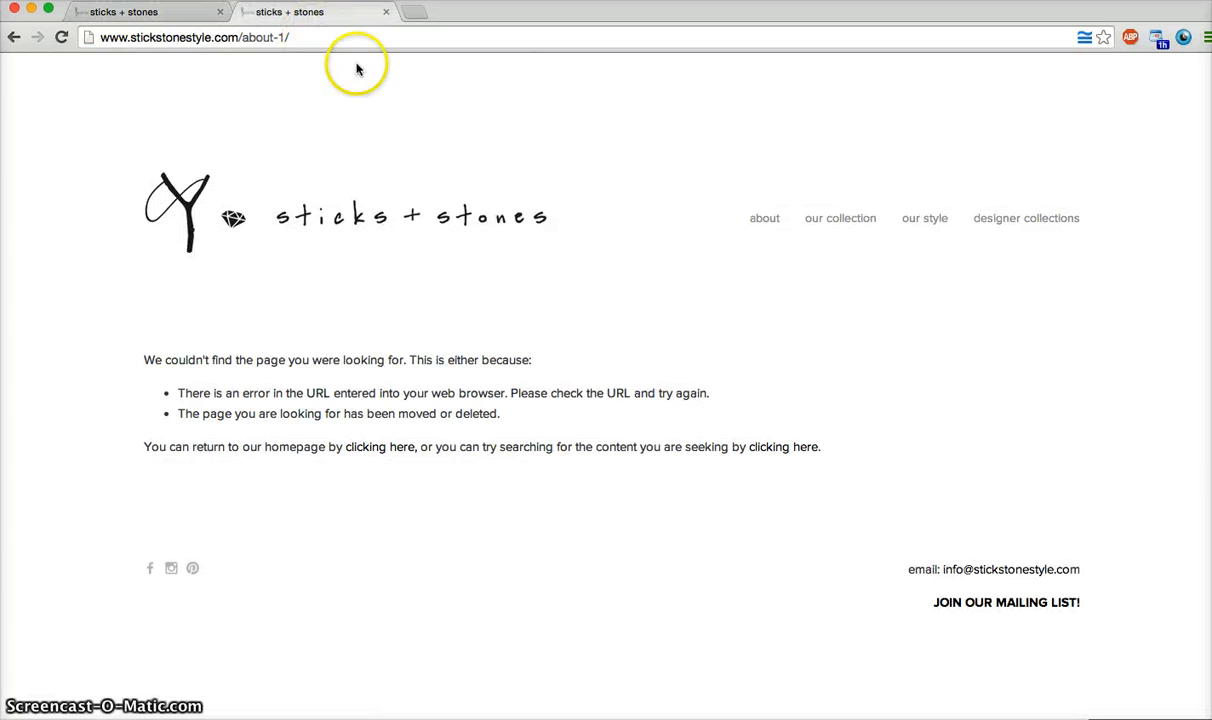
{"action": "mouse_move", "coordinate": [1032, 218]}
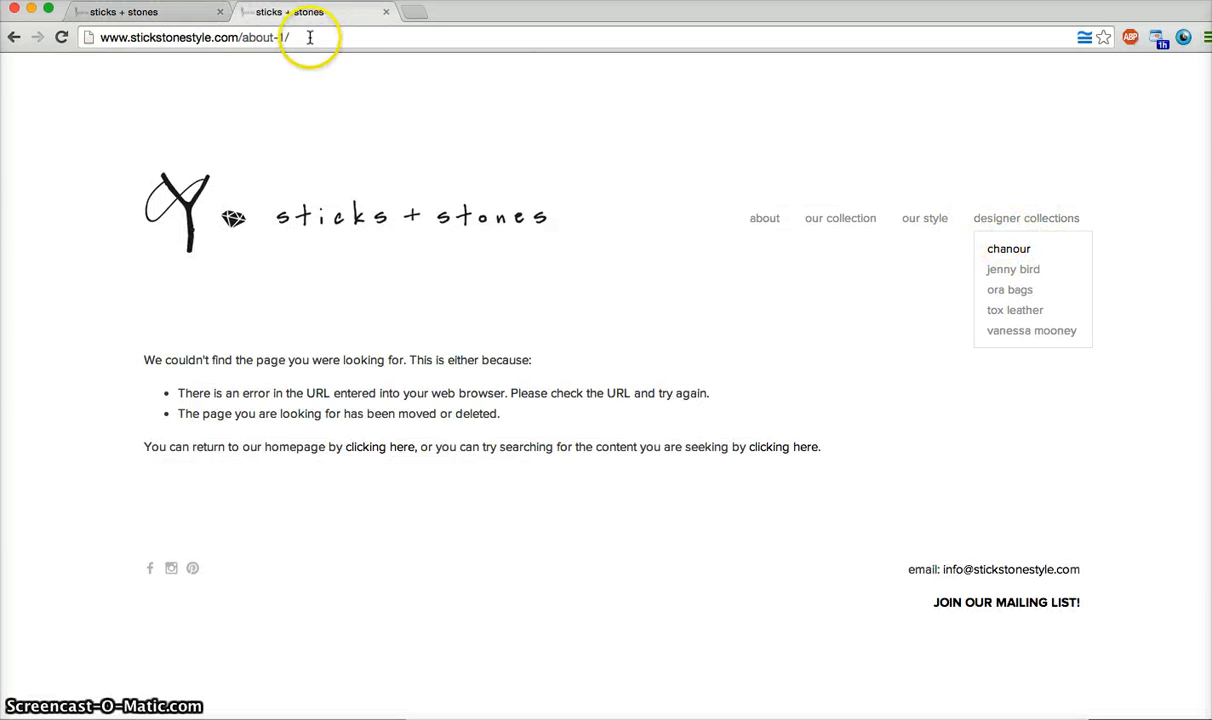
{"action": "double_click", "coordinate": [275, 39]}
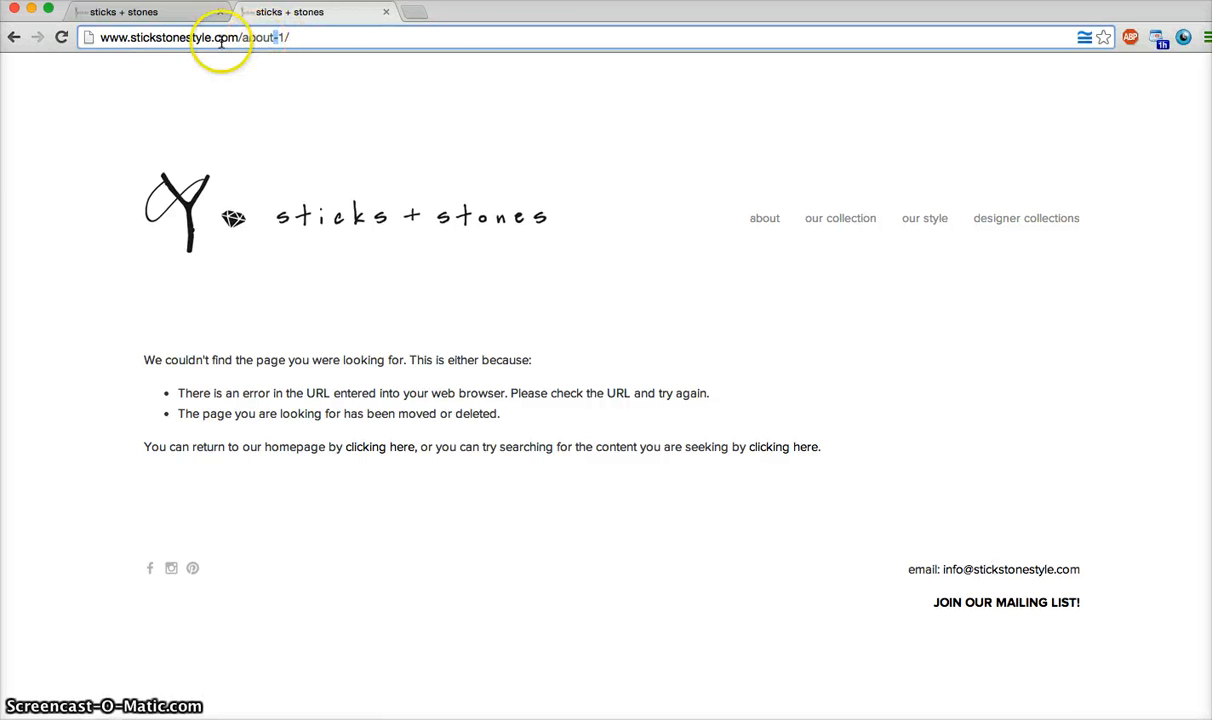
{"action": "left_click", "coordinate": [402, 218]}
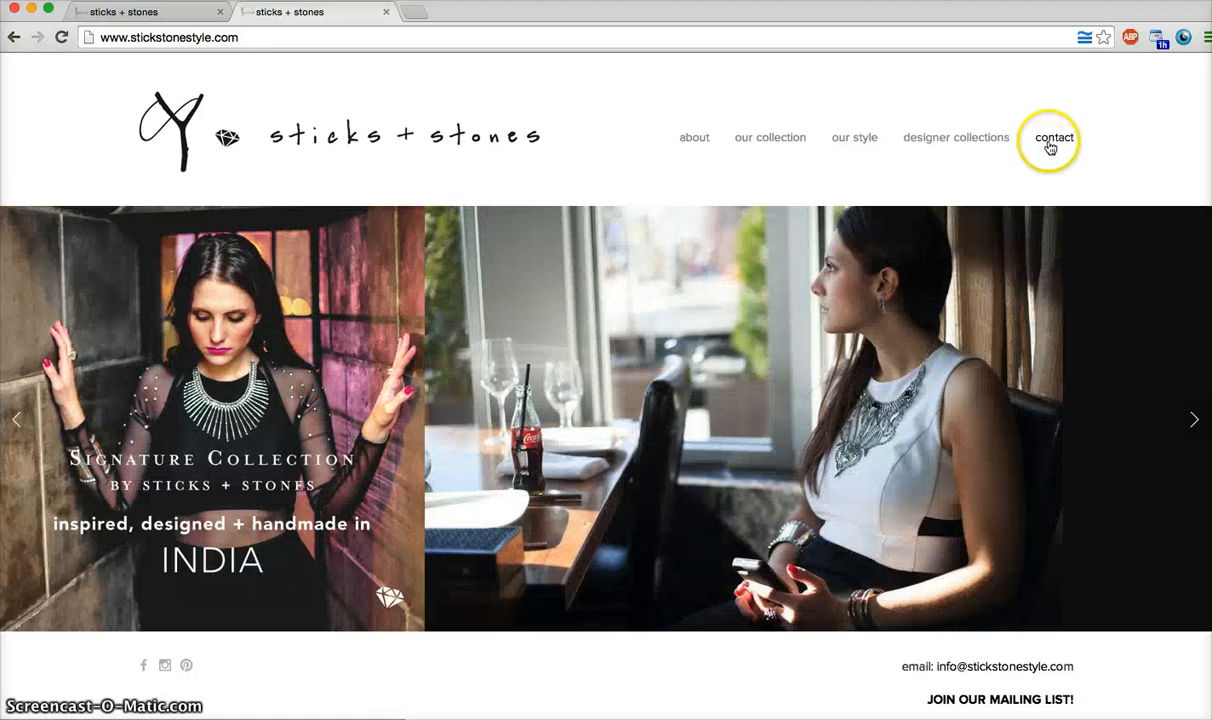
{"action": "left_click", "coordinate": [1050, 143]}
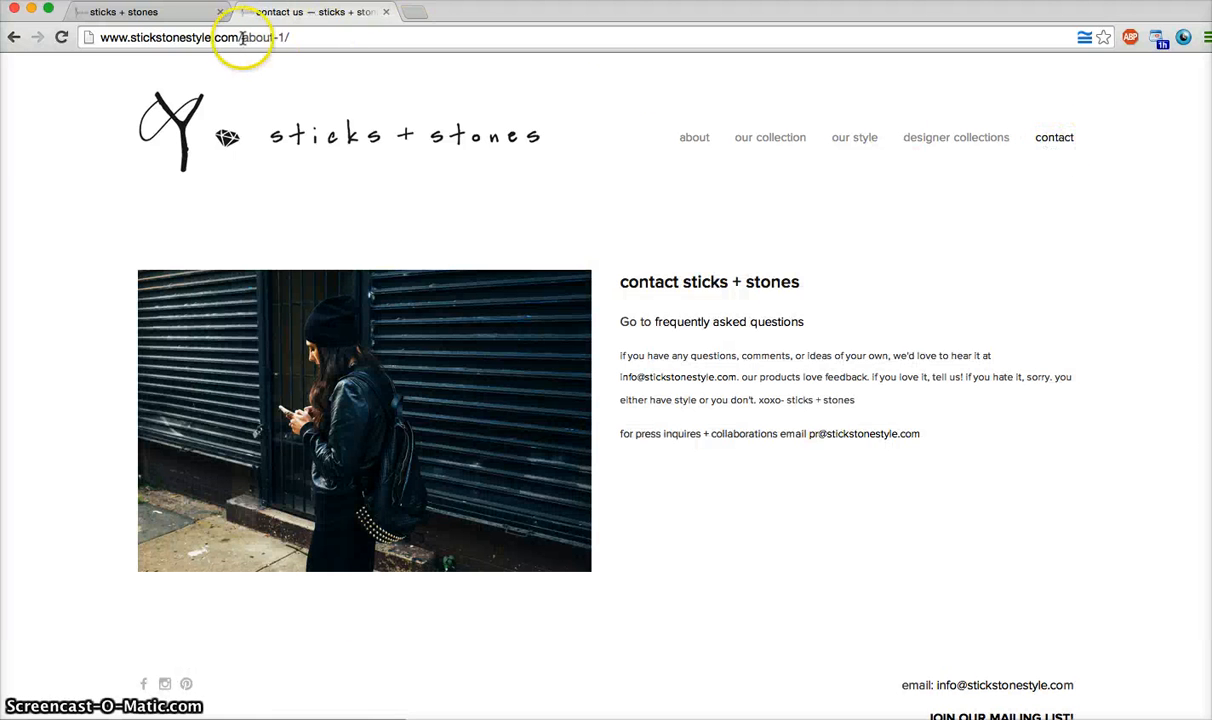
{"action": "left_click_drag", "start_coordinate": [242, 39], "coordinate": [283, 39]}
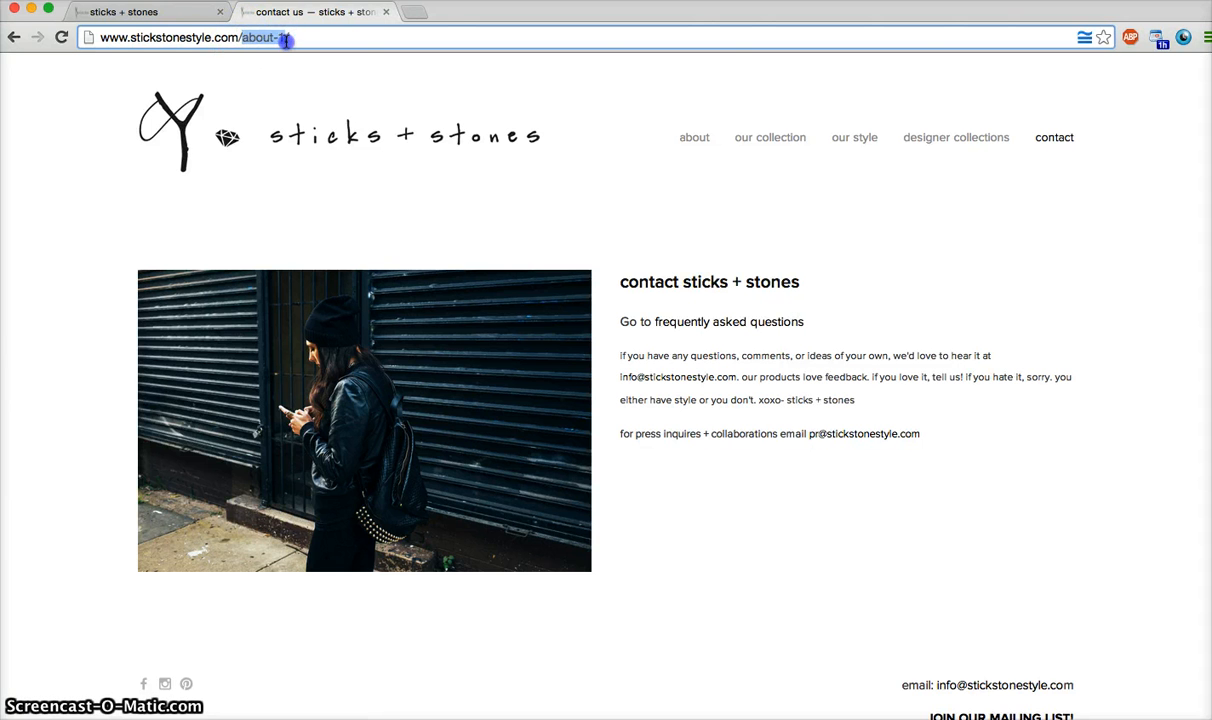
Step: Return to the contact page's configuration and save the new URL slug
{"action": "left_click", "coordinate": [145, 8]}
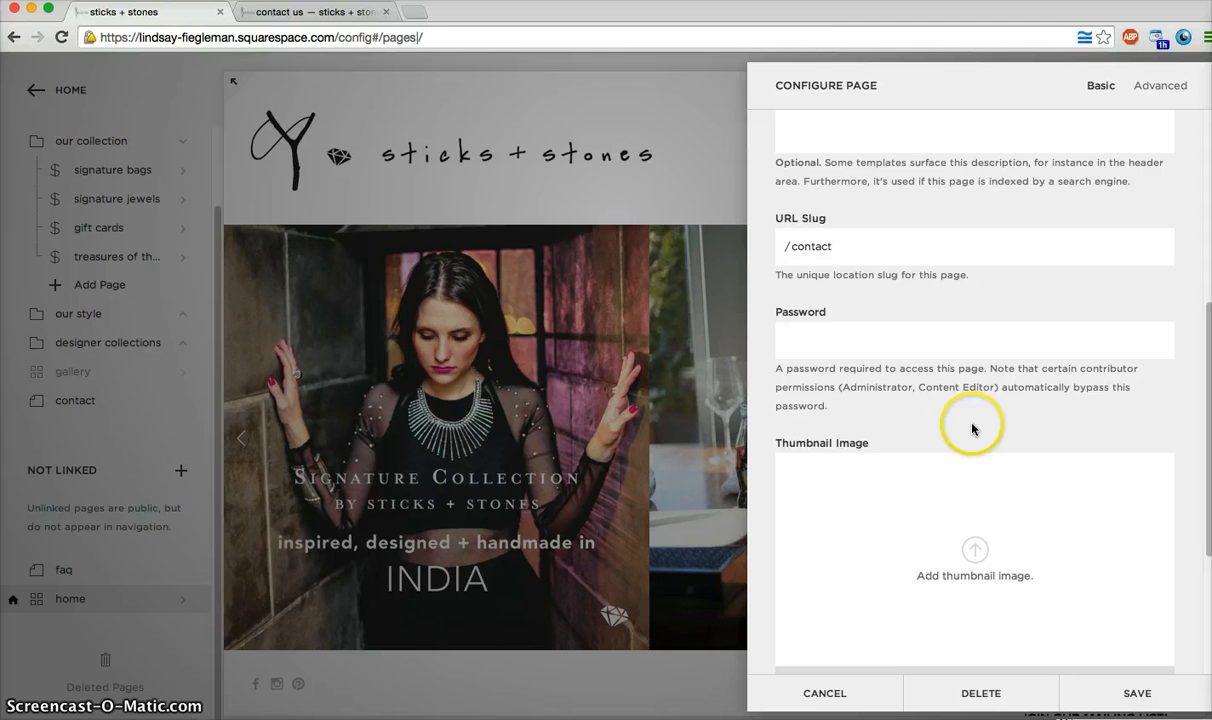
{"action": "left_click", "coordinate": [843, 256]}
{"action": "left_click", "coordinate": [1137, 695]}
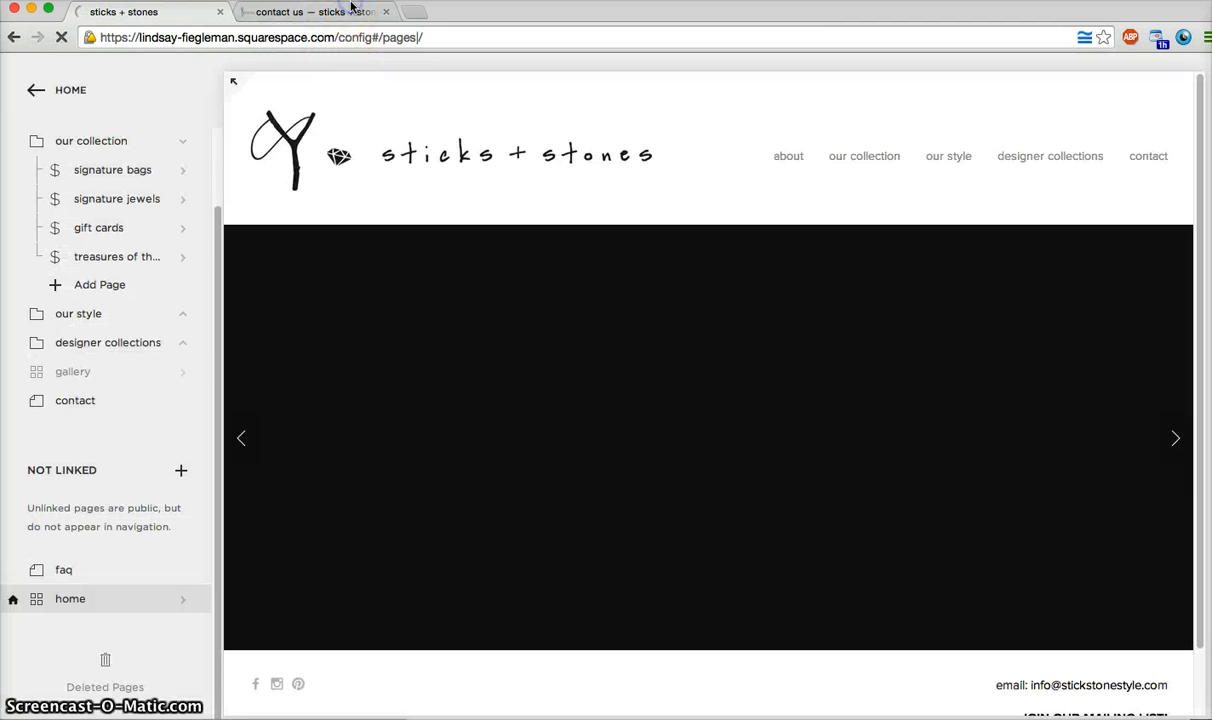
Step: Reload the old /about-1/ address on the live site, and open the contact page from the navigation to check its new address
{"action": "left_click", "coordinate": [354, 12]}
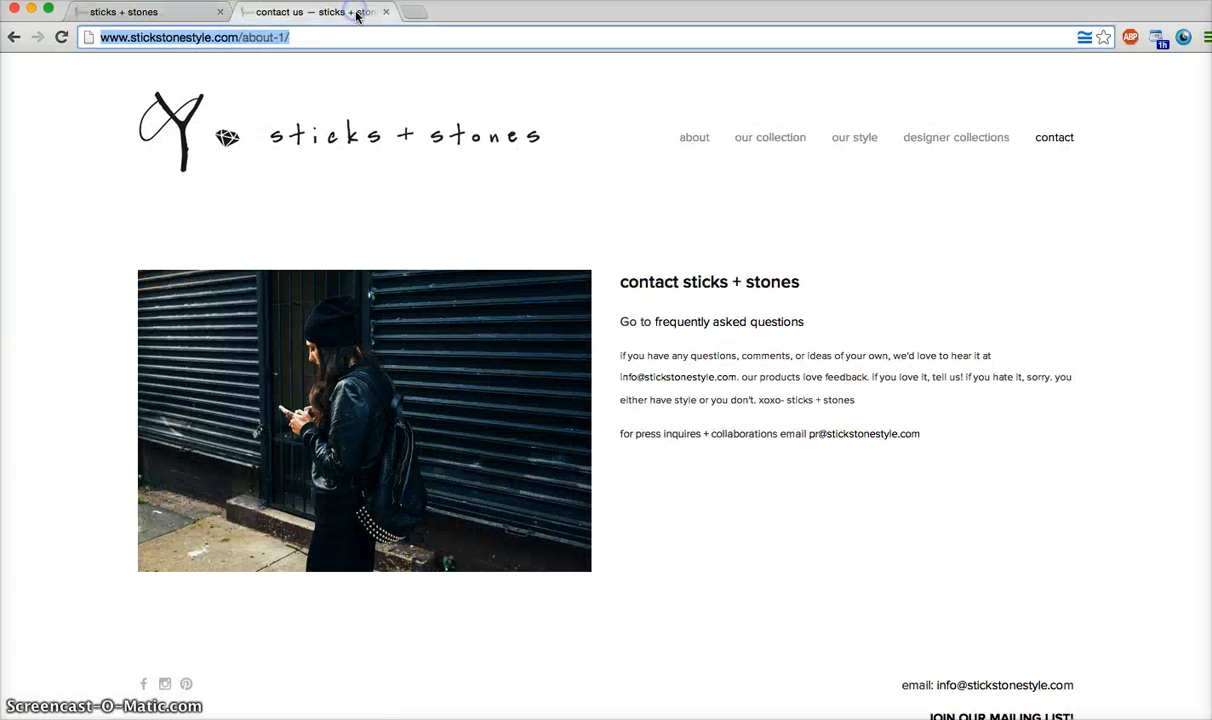
{"action": "left_click", "coordinate": [61, 37]}
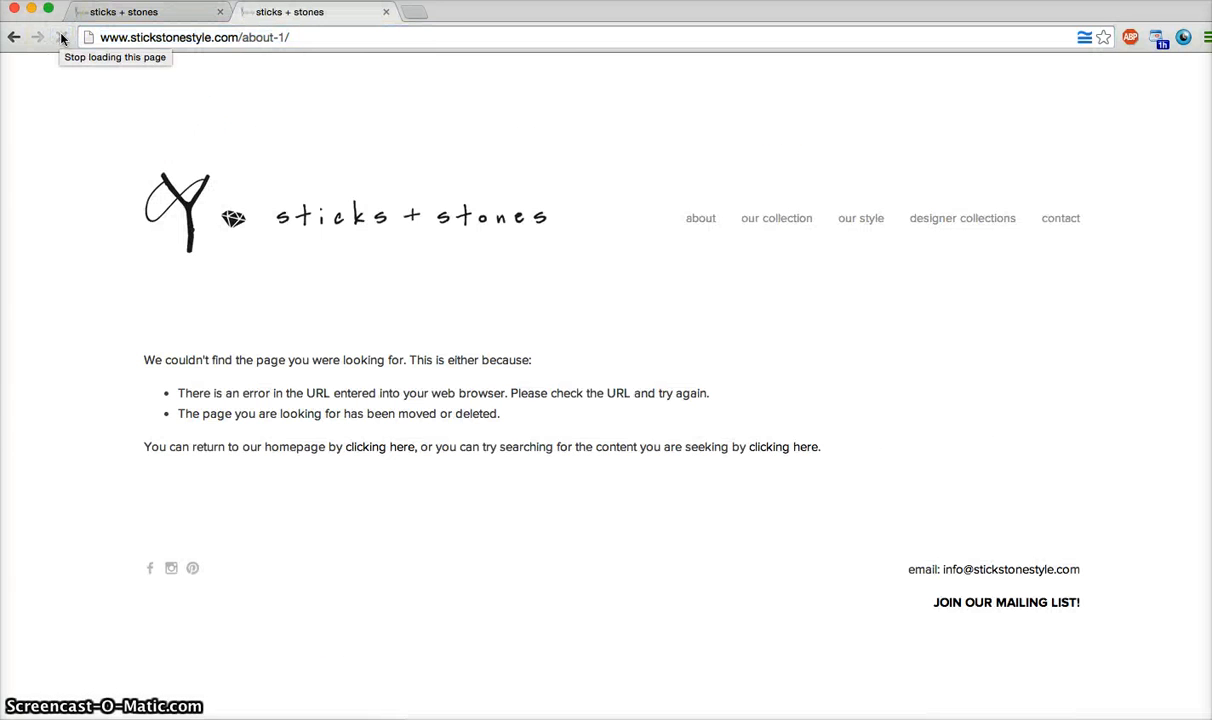
{"action": "left_click", "coordinate": [1066, 219]}
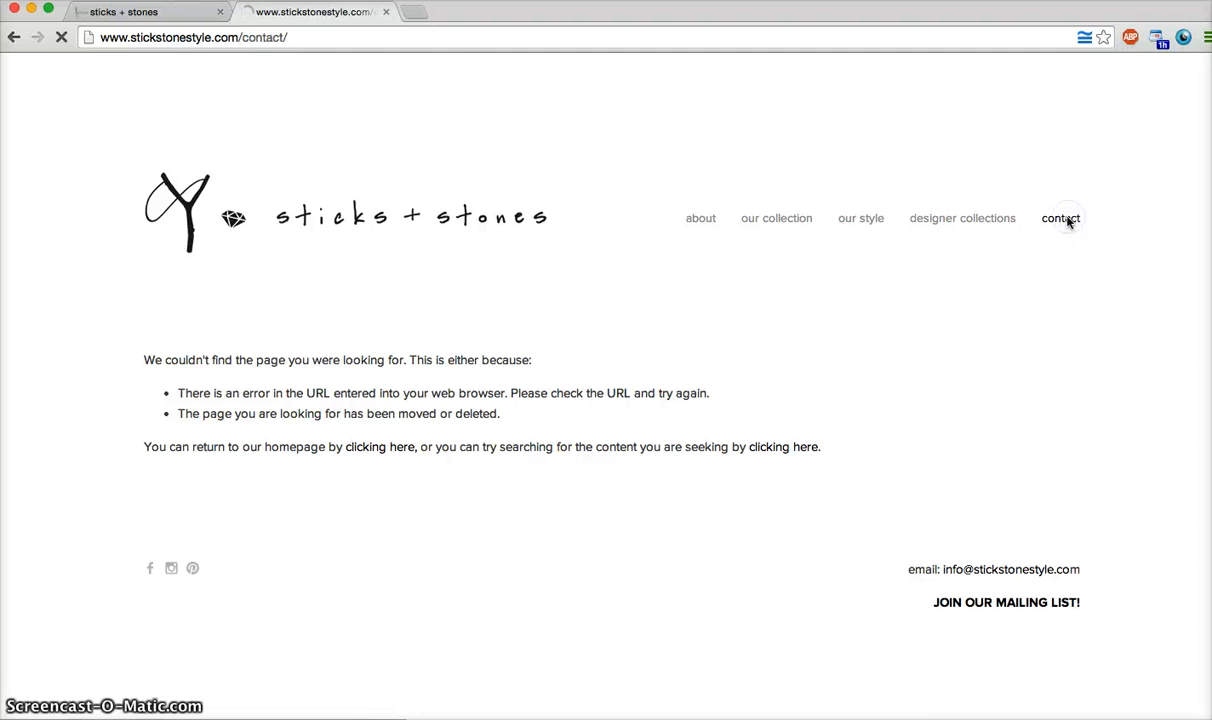
{"action": "left_click", "coordinate": [260, 40]}
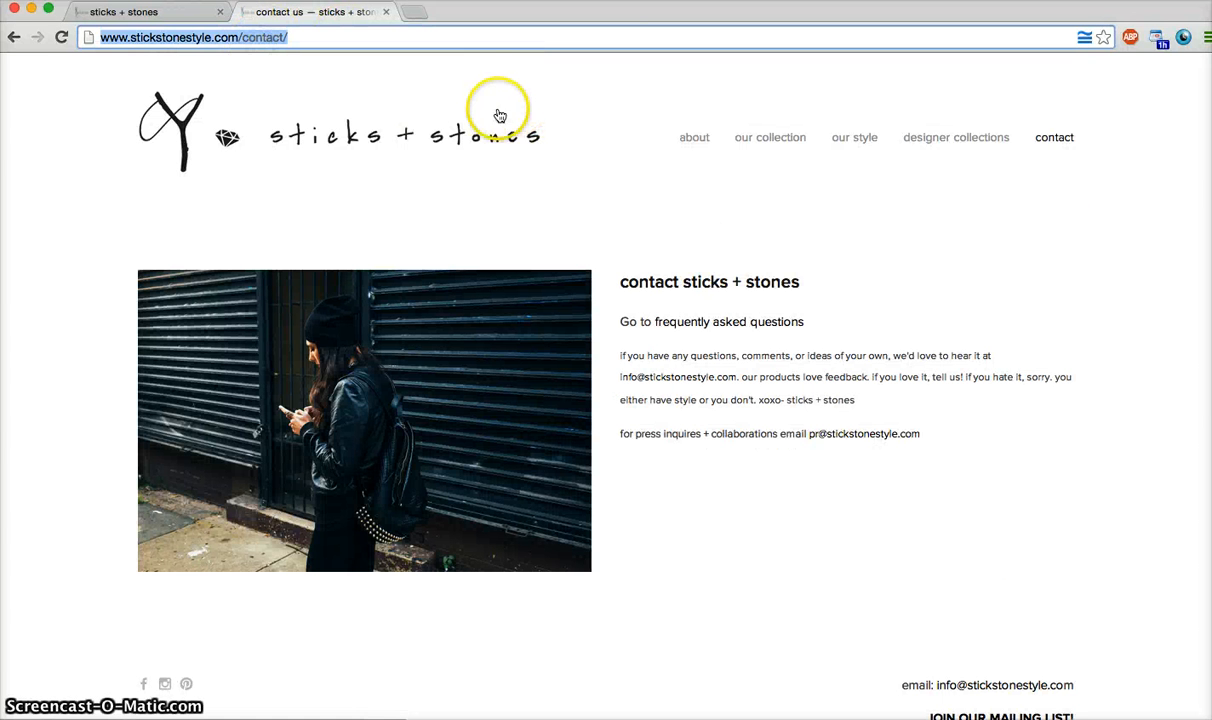
Step: Reopen the contact page's settings in the site editor, examine the password and thumbnail image options, and close them without changes
{"action": "left_click", "coordinate": [152, 11]}
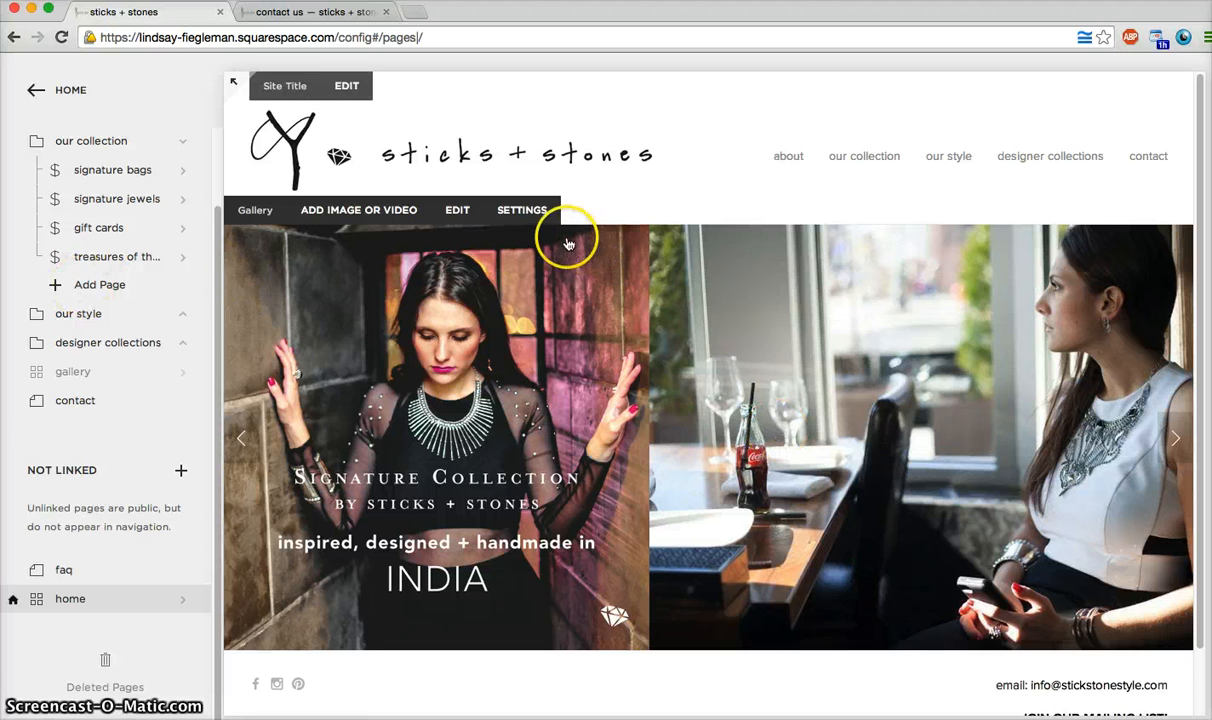
{"action": "mouse_move", "coordinate": [170, 408]}
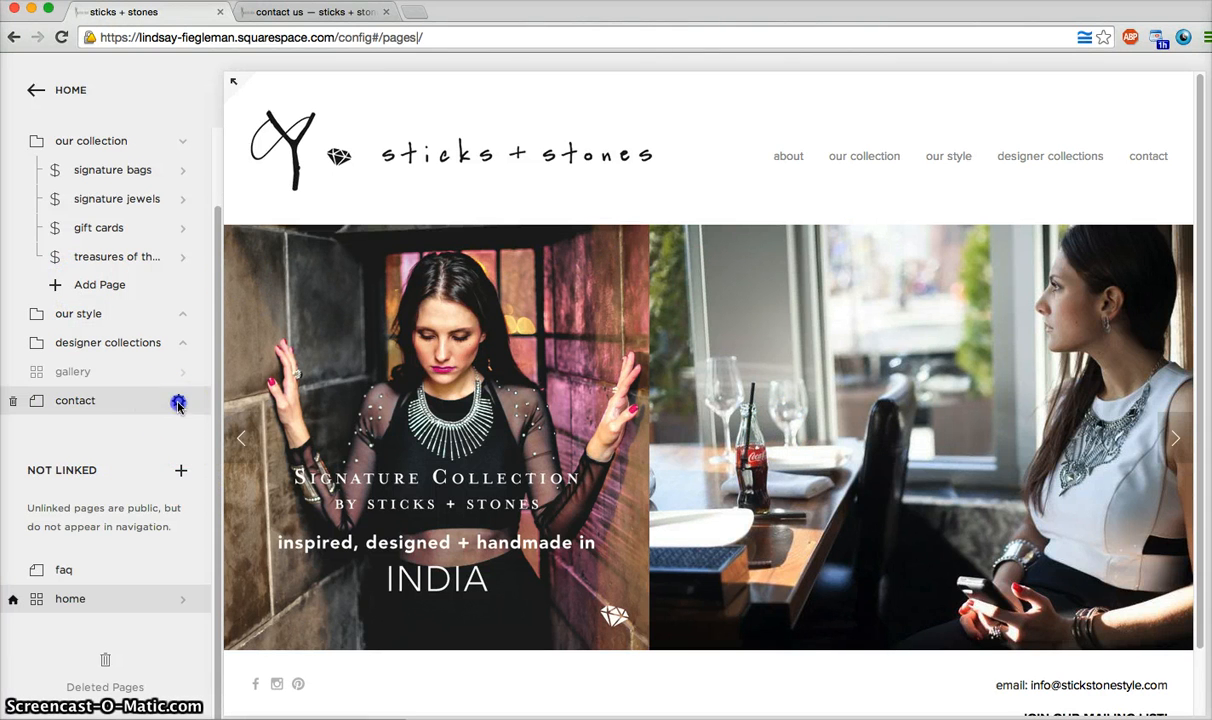
{"action": "left_click", "coordinate": [168, 406]}
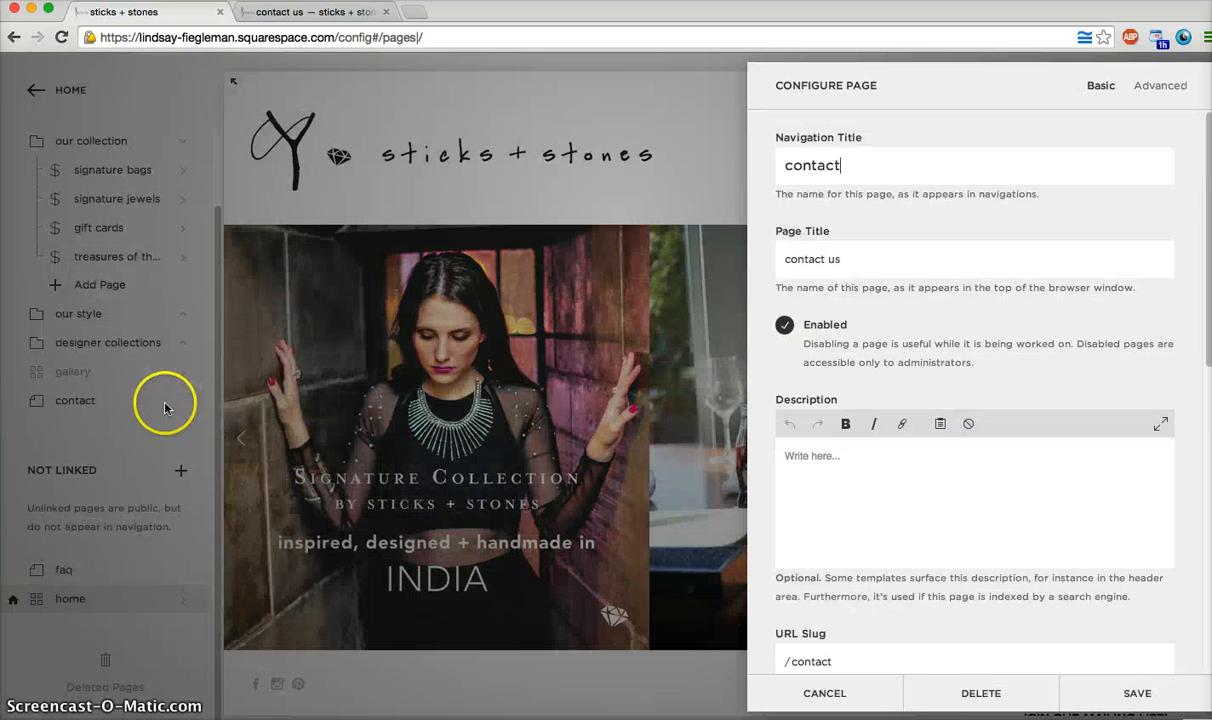
{"action": "scroll", "coordinate": [1133, 428], "scroll_direction": "down", "scroll_amount": 5}
{"action": "scroll", "coordinate": [1131, 428], "scroll_direction": "down", "scroll_amount": 2}
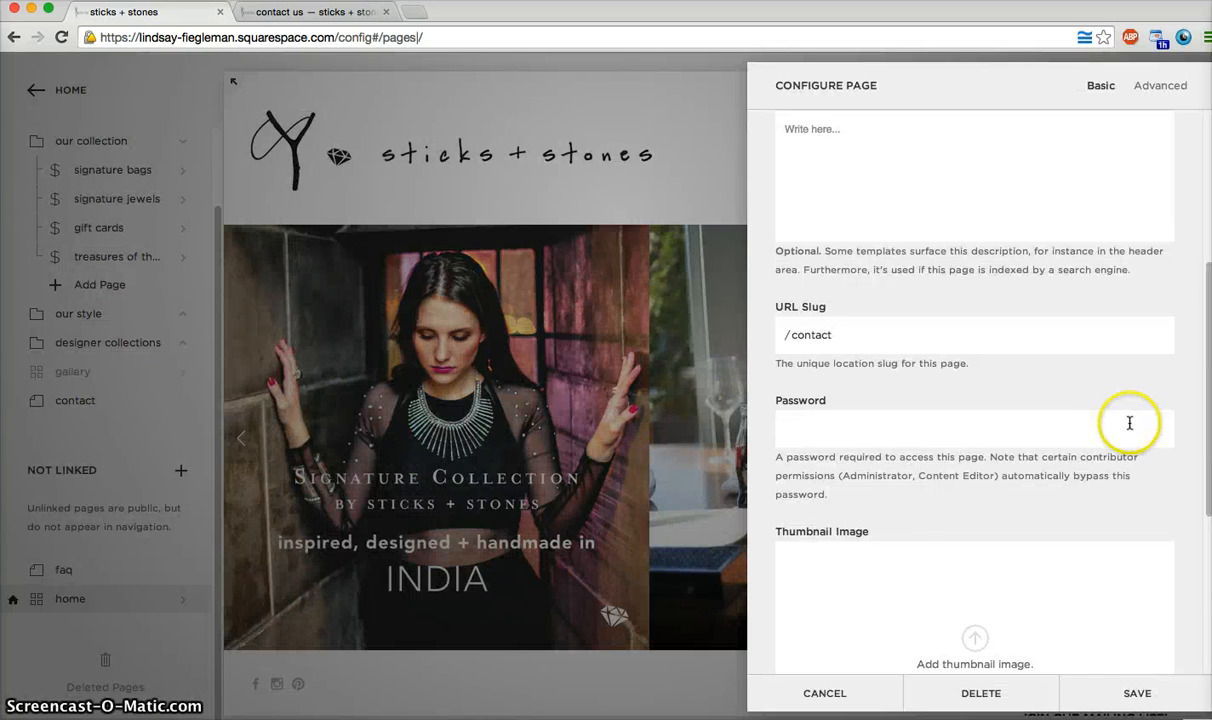
{"action": "scroll", "coordinate": [1126, 426], "scroll_direction": "down", "scroll_amount": 2}
{"action": "scroll", "coordinate": [979, 495], "scroll_direction": "down", "scroll_amount": 1}
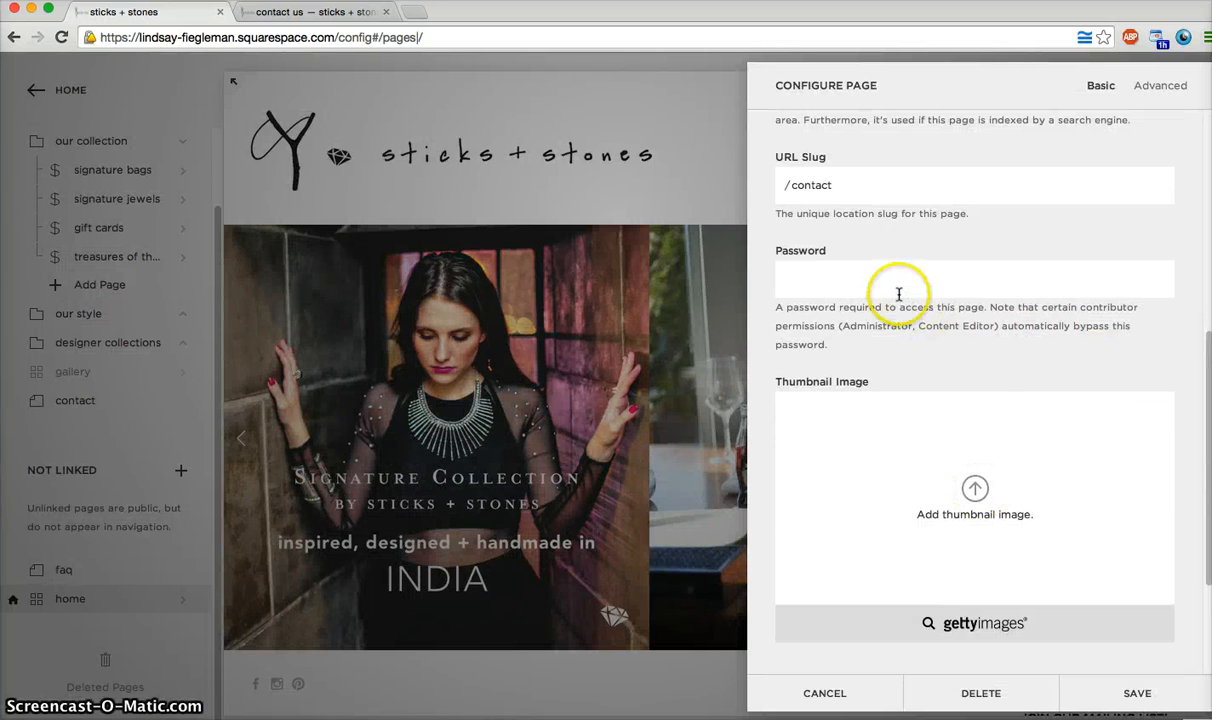
{"action": "left_click", "coordinate": [895, 287]}
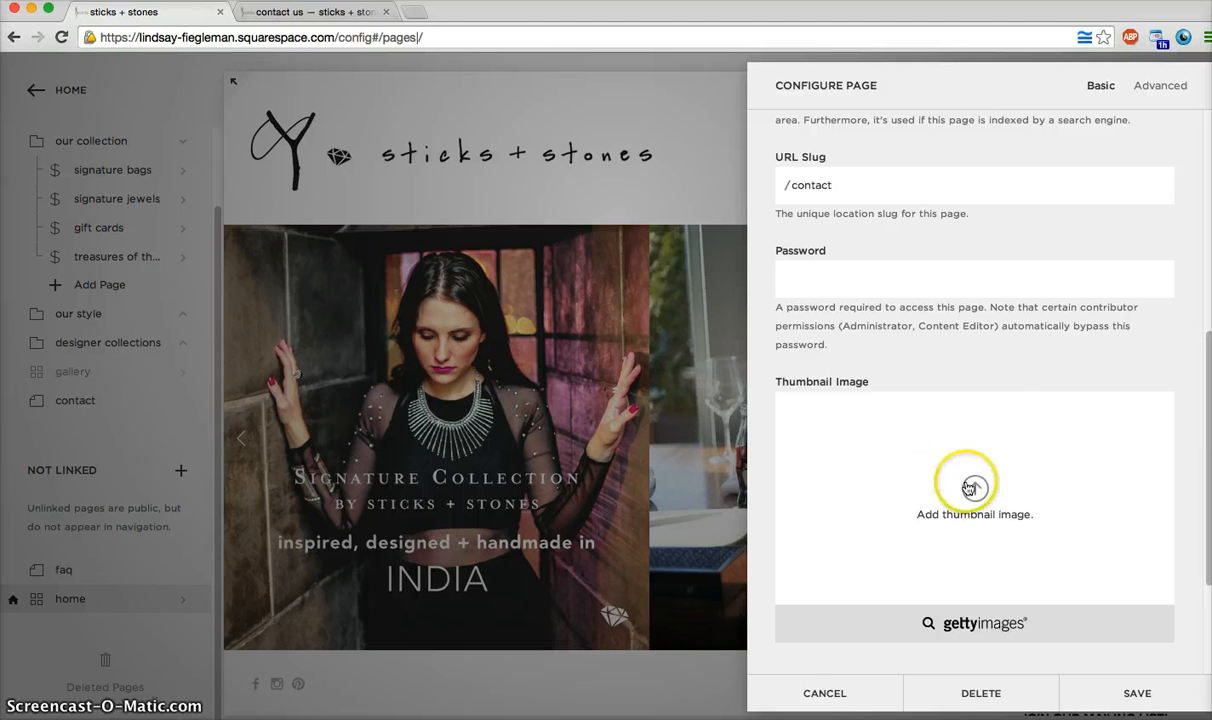
{"action": "left_click", "coordinate": [706, 104]}
Step: Open the home gallery's settings, examine its thumbnail image and page controls, and close them without changes
{"action": "mouse_move", "coordinate": [150, 610]}
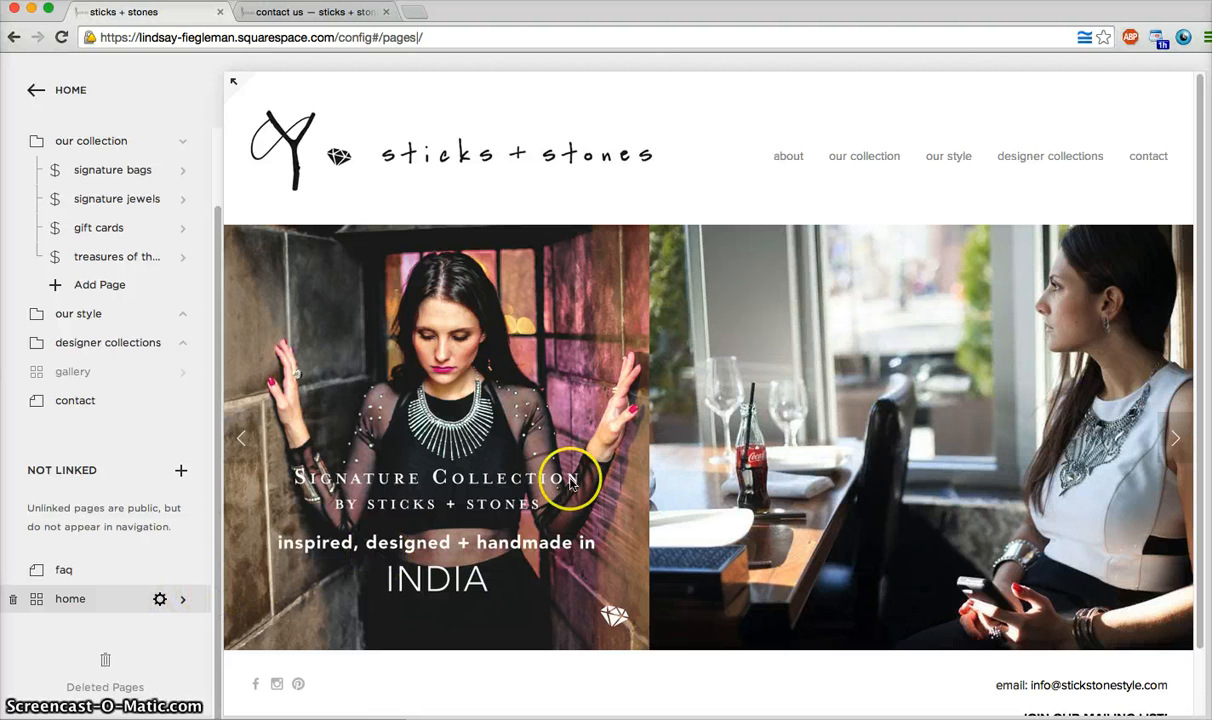
{"action": "left_click", "coordinate": [108, 600]}
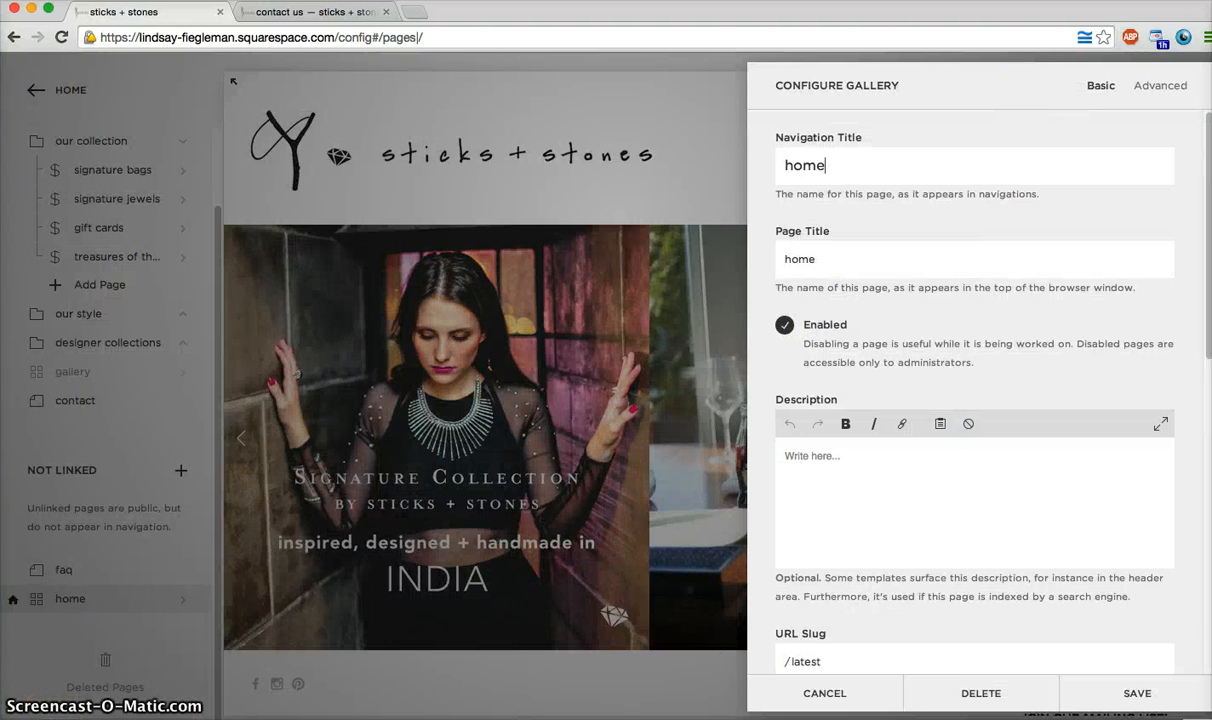
{"action": "scroll", "coordinate": [935, 605], "scroll_direction": "down", "scroll_amount": 10}
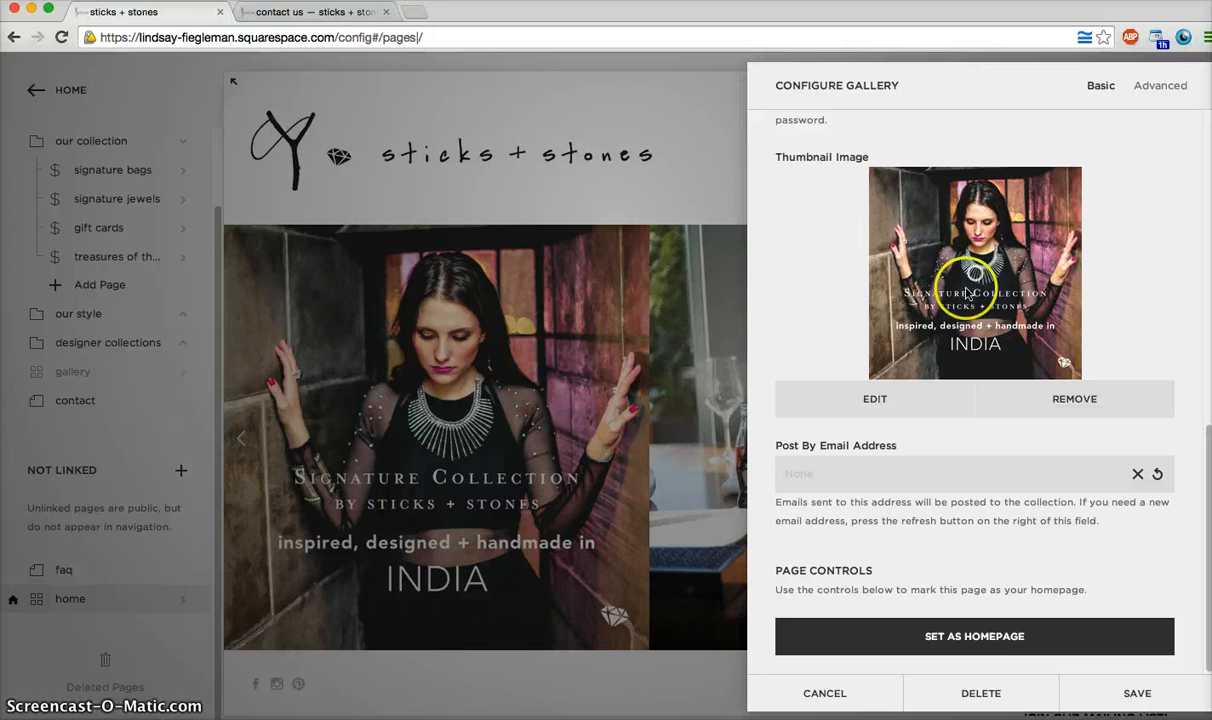
{"action": "left_click", "coordinate": [120, 402]}
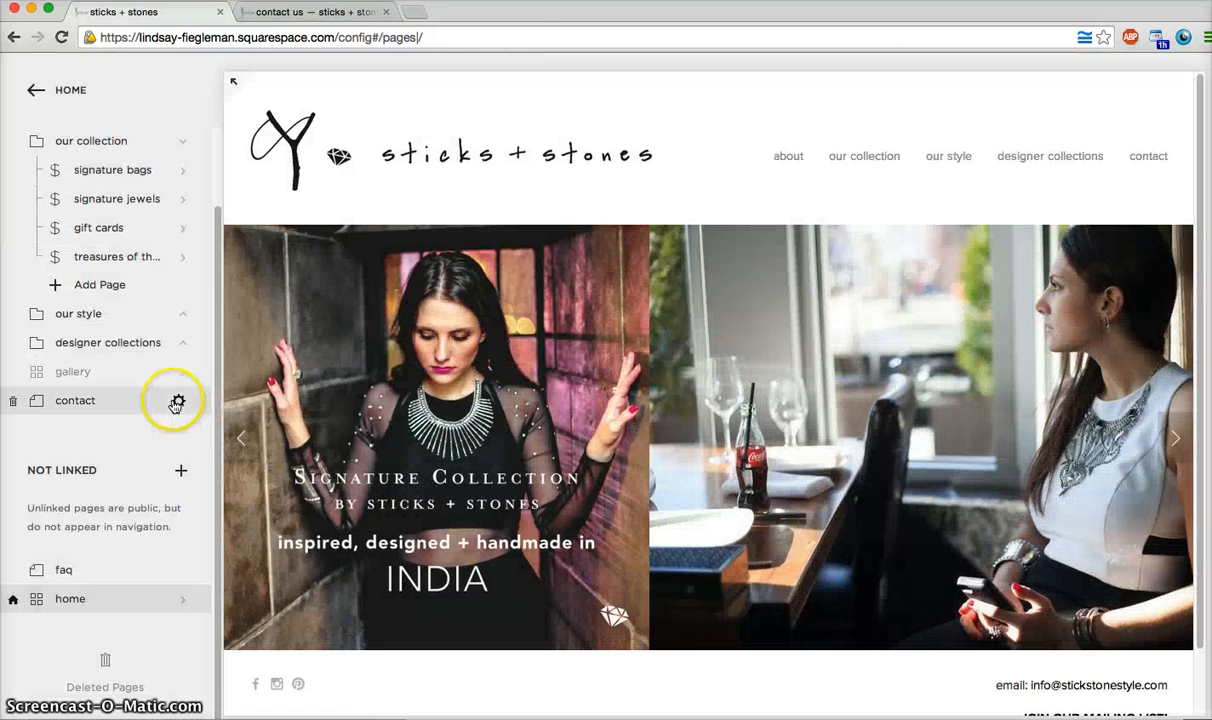
Step: Open the file chooser for the contact page's thumbnail image from its settings, and cancel without picking a file
{"action": "left_click", "coordinate": [176, 401]}
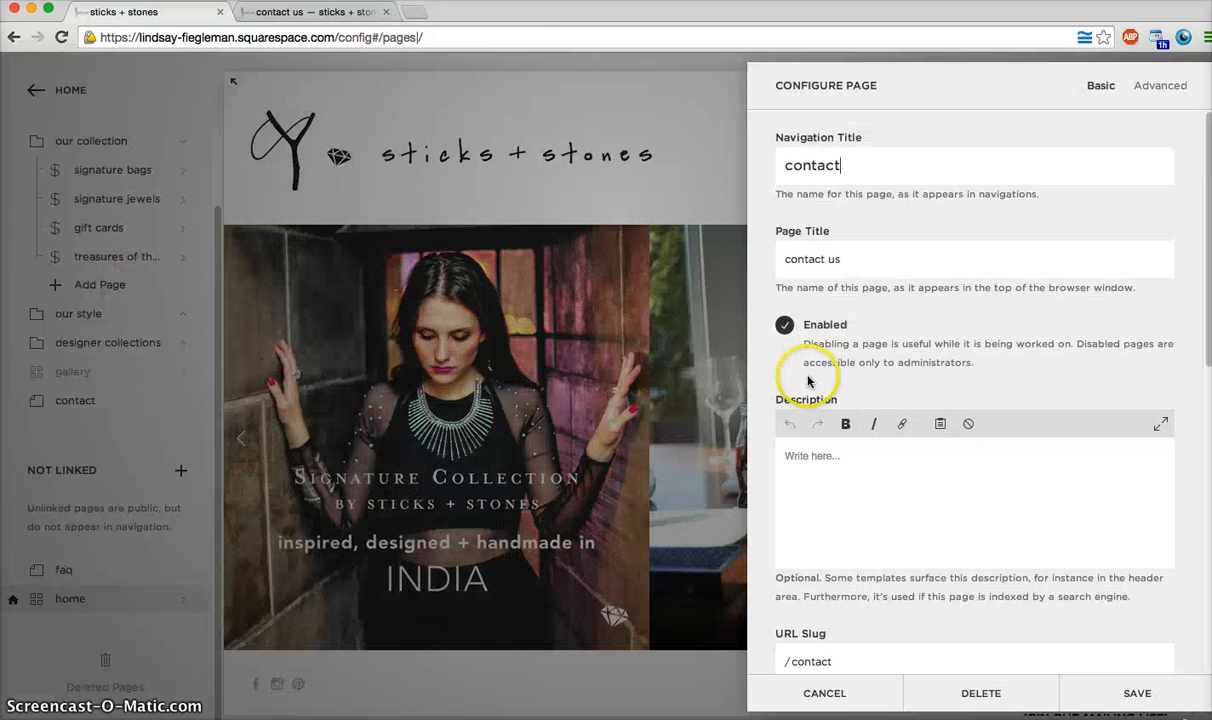
{"action": "scroll", "coordinate": [879, 644], "scroll_direction": "down", "scroll_amount": 10}
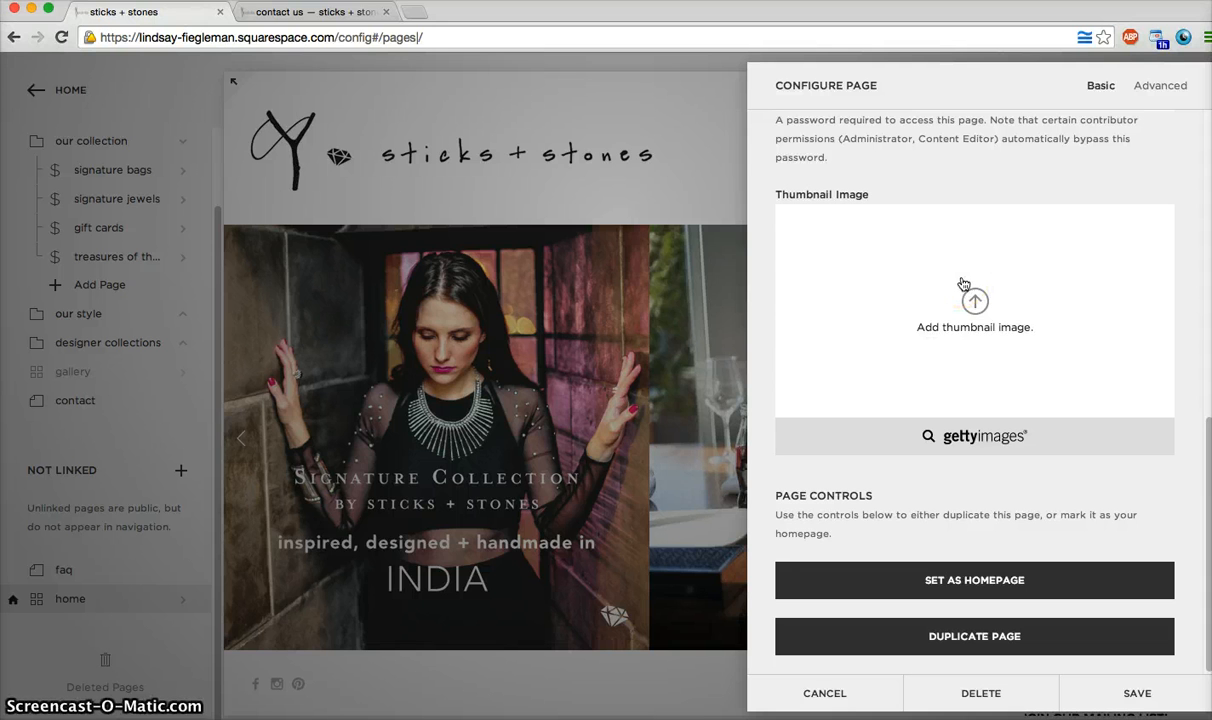
{"action": "left_click", "coordinate": [1106, 324]}
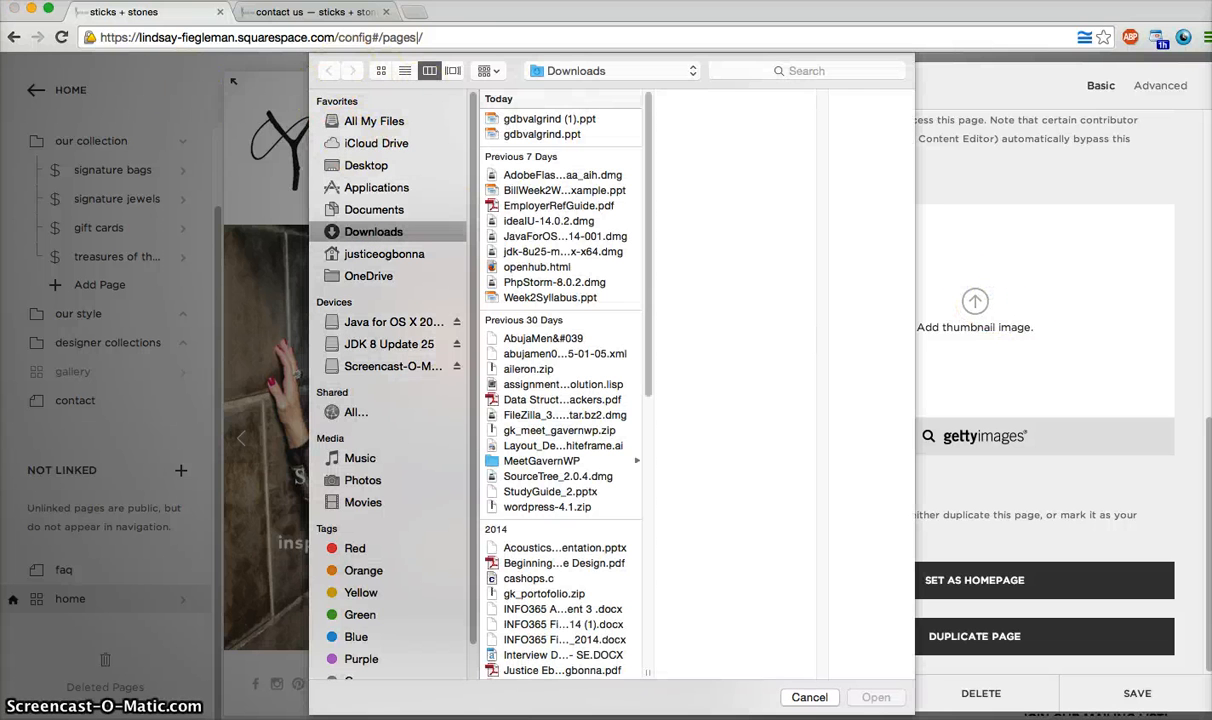
{"action": "left_click", "coordinate": [809, 697]}
Step: Review the contact page's settings through to the homepage and duplicate controls, close them without saving, and return to the main navigation list
{"action": "scroll", "coordinate": [975, 330], "scroll_direction": "up", "scroll_amount": 10}
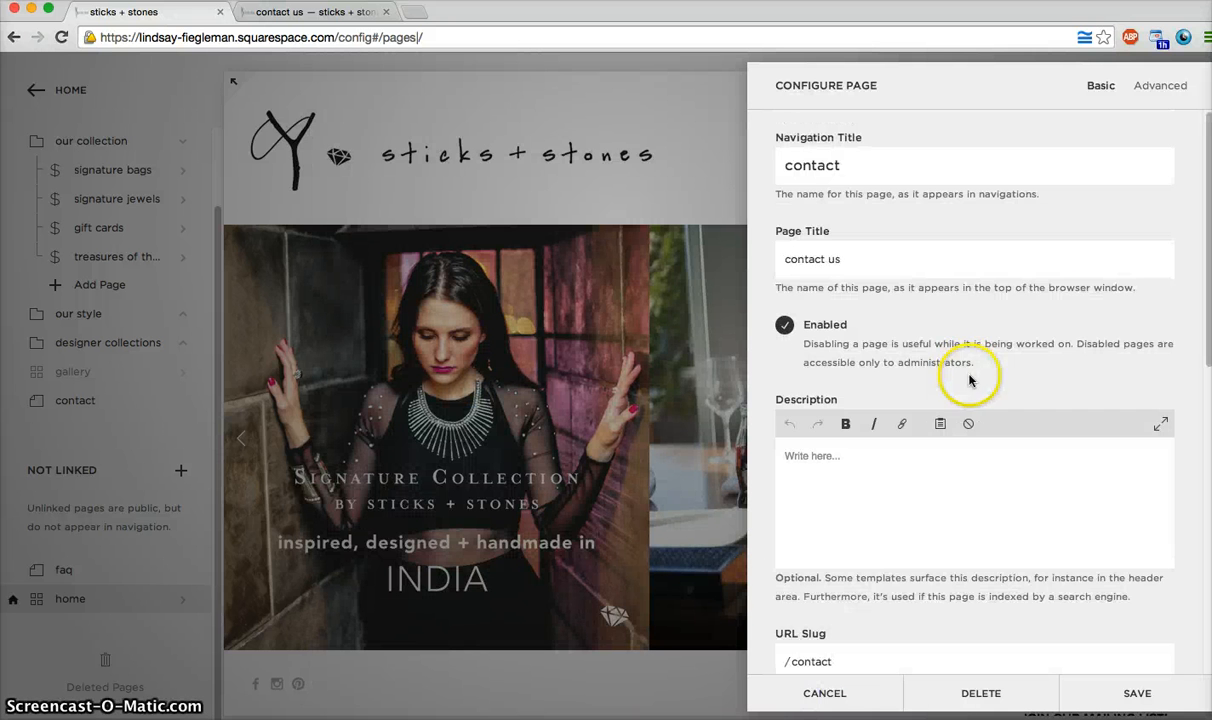
{"action": "scroll", "coordinate": [1028, 327], "scroll_direction": "down", "scroll_amount": 10}
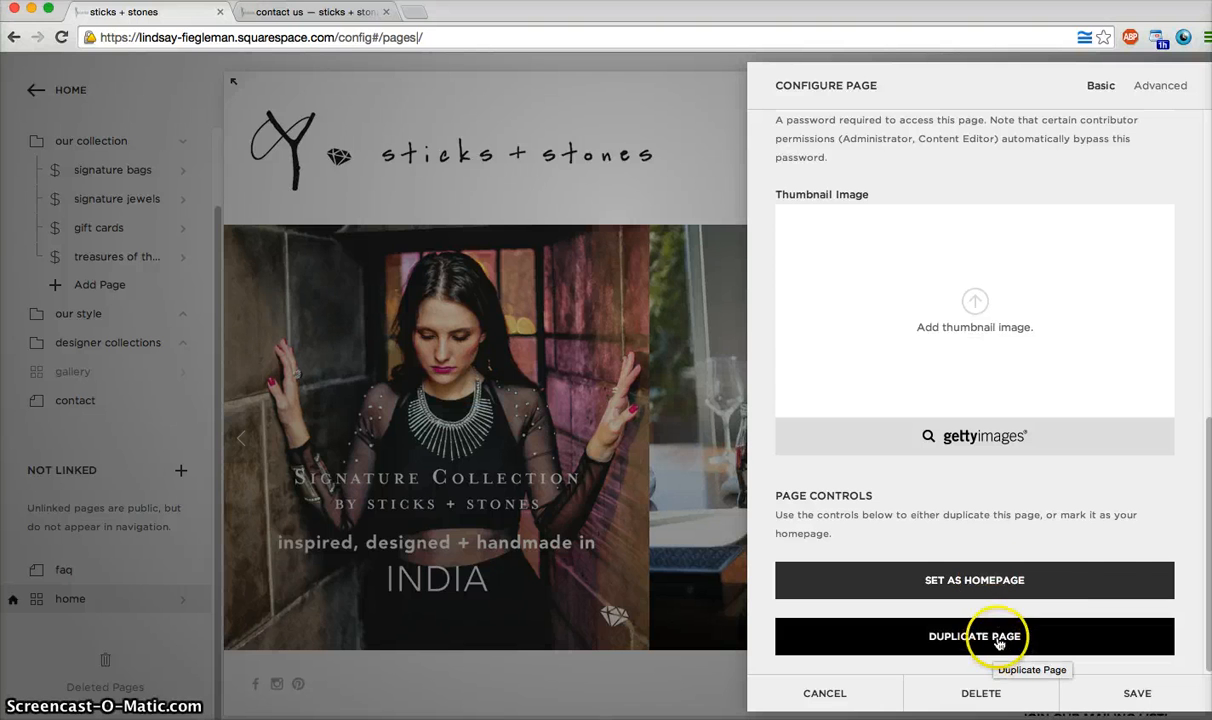
{"action": "left_click", "coordinate": [637, 135]}
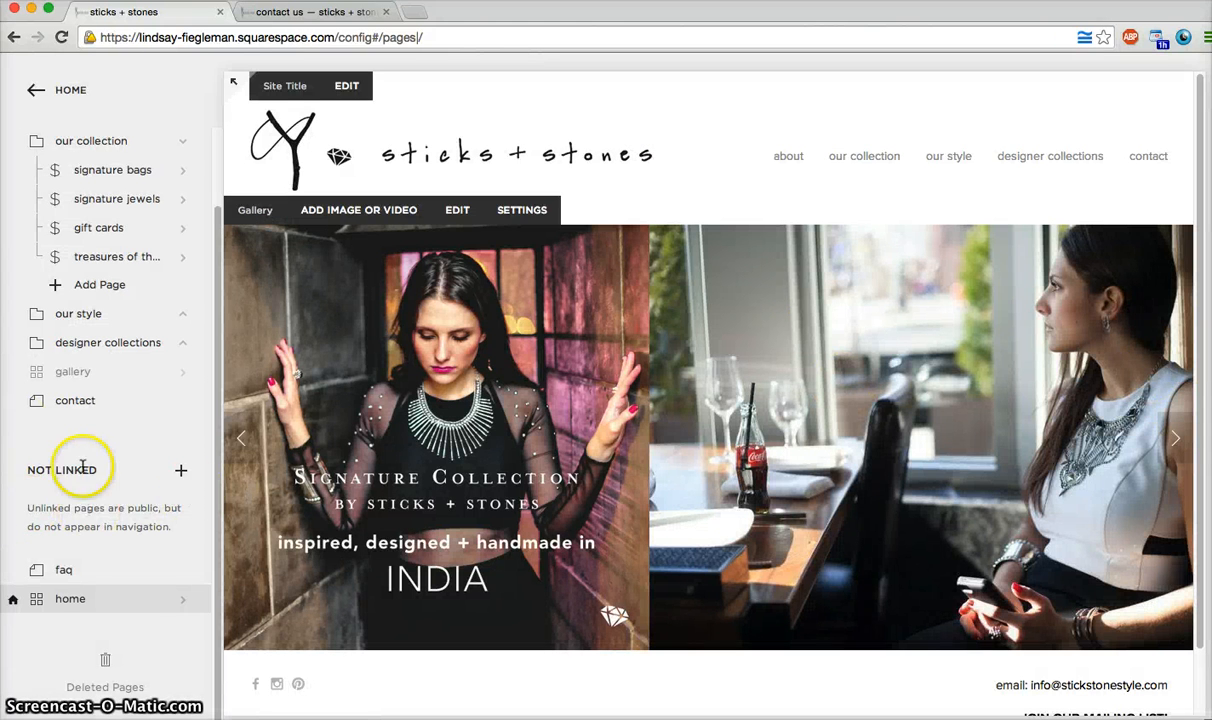
{"action": "scroll", "coordinate": [81, 466], "scroll_direction": "up", "scroll_amount": 2}
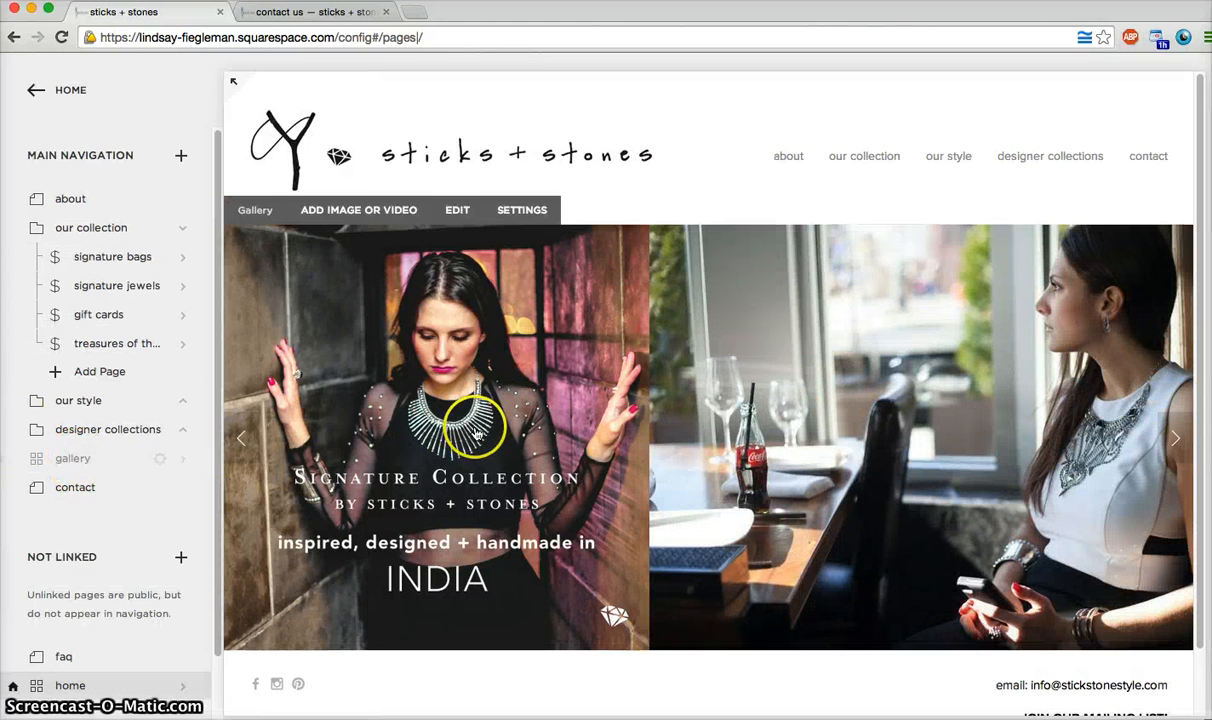